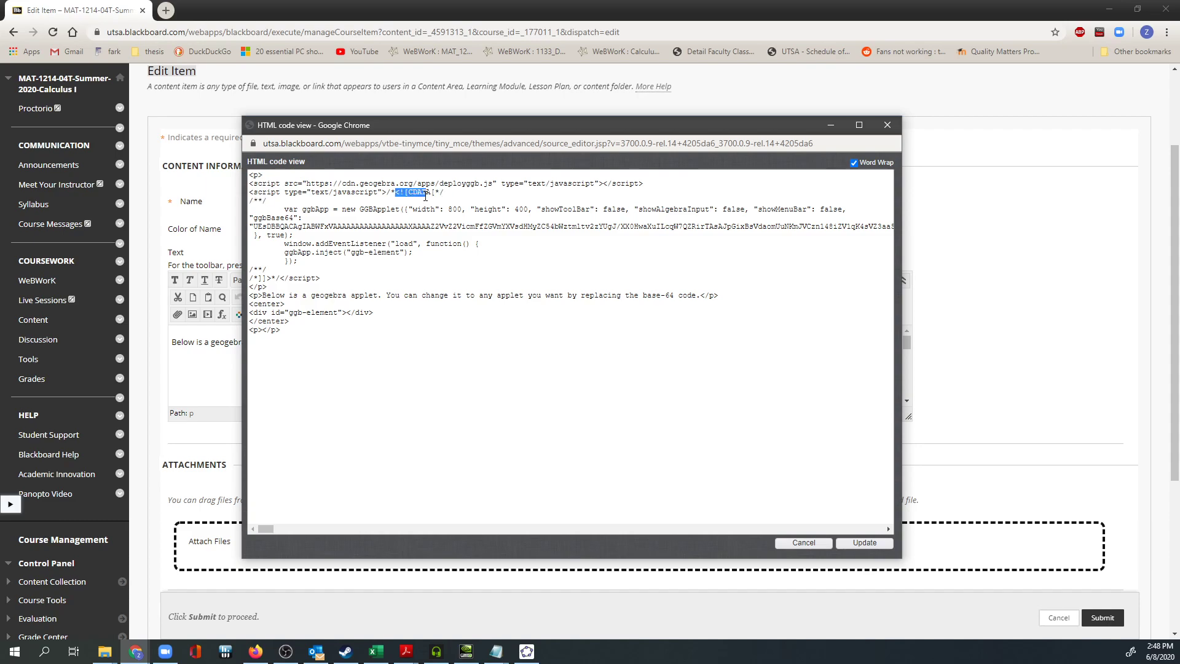
Delete the opening CDATA comment and the empty /**/ comment line after the second script tag in the HTML code
click(387, 194)
key(shift+Down)
key(Delete)
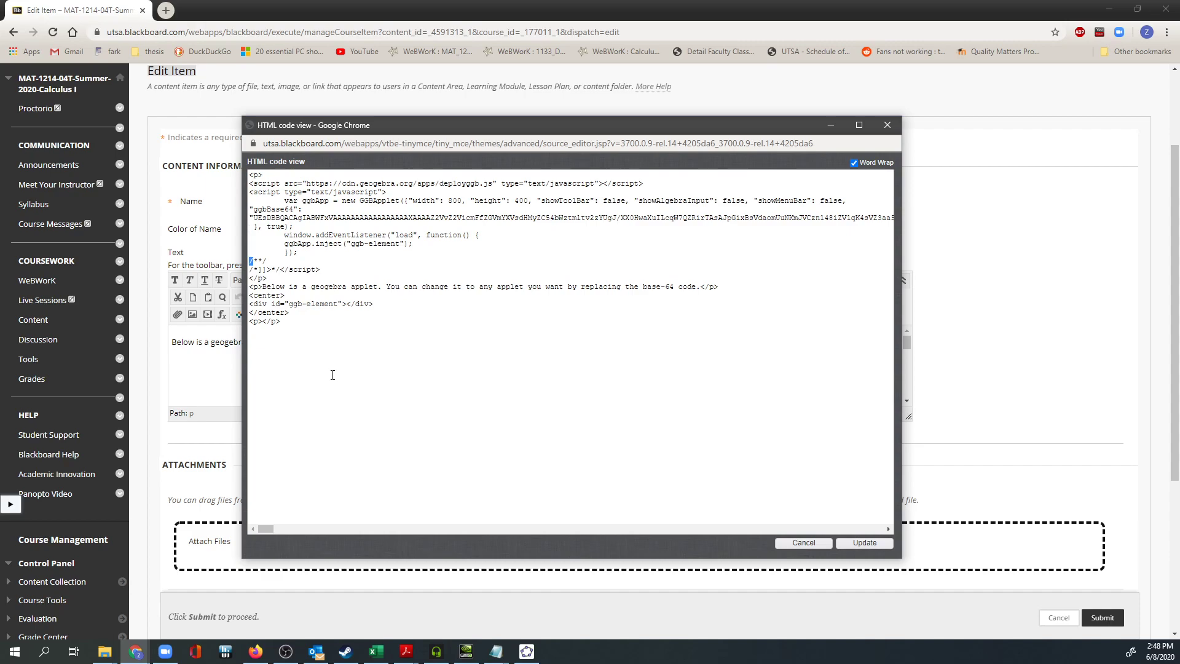
Delete the /**/ line and the closing CDATA comment before the closing script tag
key(shift+Right)
key(shift+Right)
key(shift+Right)
key(shift+Right)
key(shift+Right)
key(shift+Right)
key(shift+Right)
key(shift+Right)
key(shift+Right)
key(shift+Right)
key(Delete)
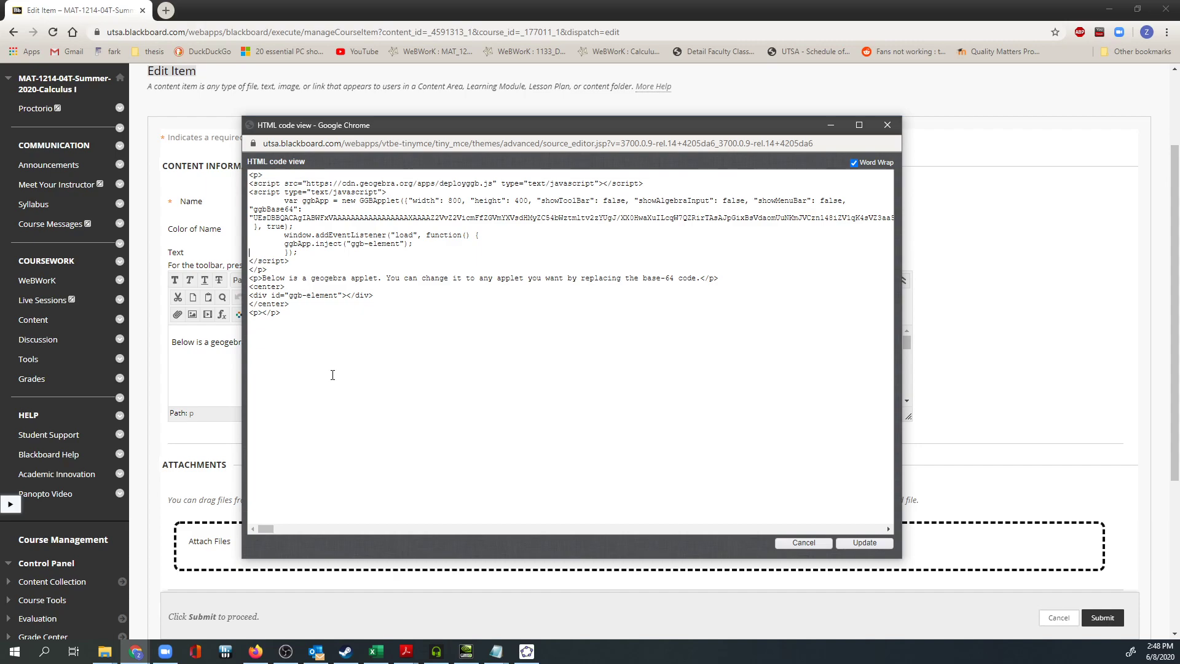
Examine the deployggb.js script line, the applet script block and the ggb-element div in the code
drag(267, 183, 627, 182)
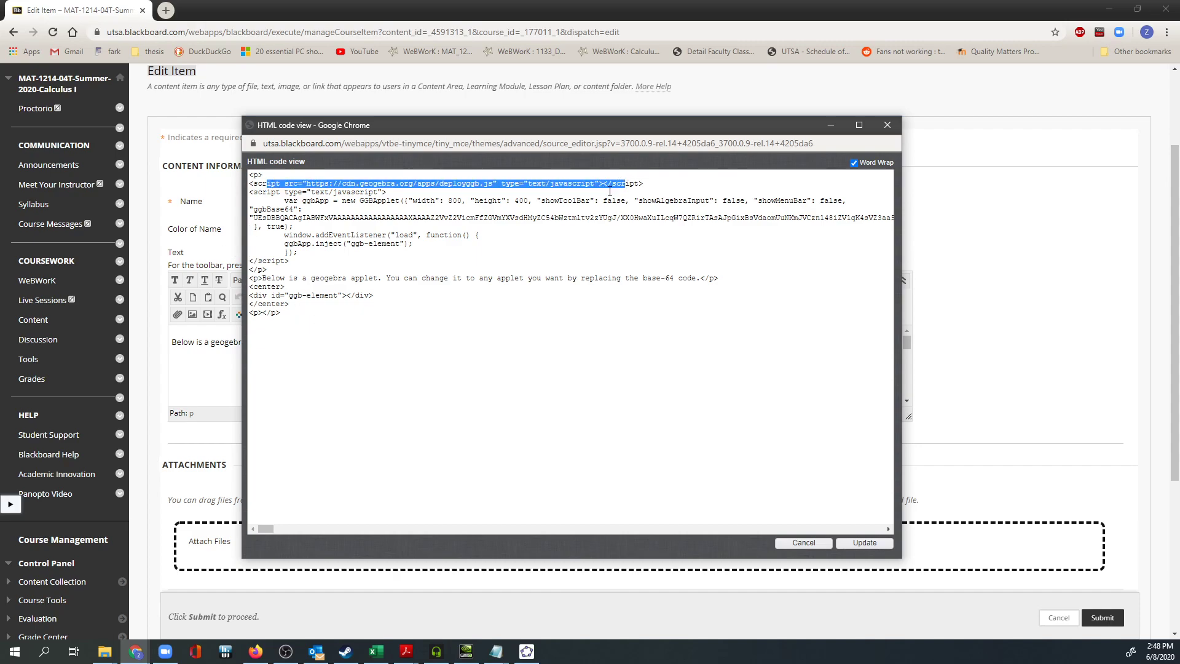
drag(252, 194, 311, 257)
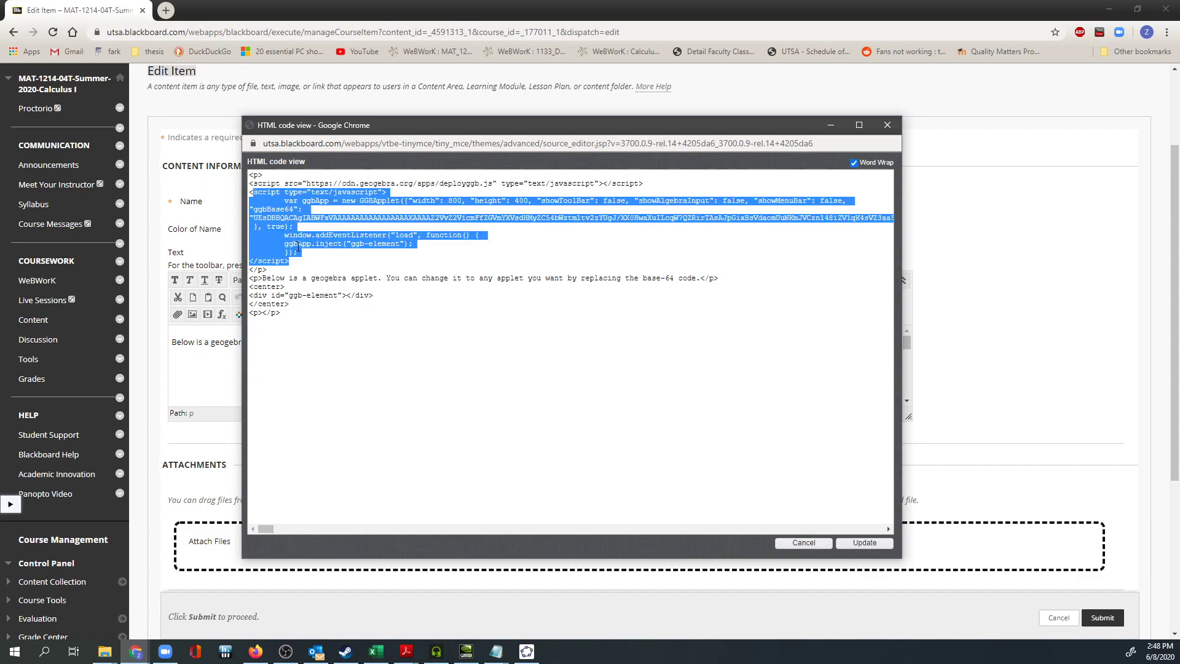
drag(253, 296, 373, 298)
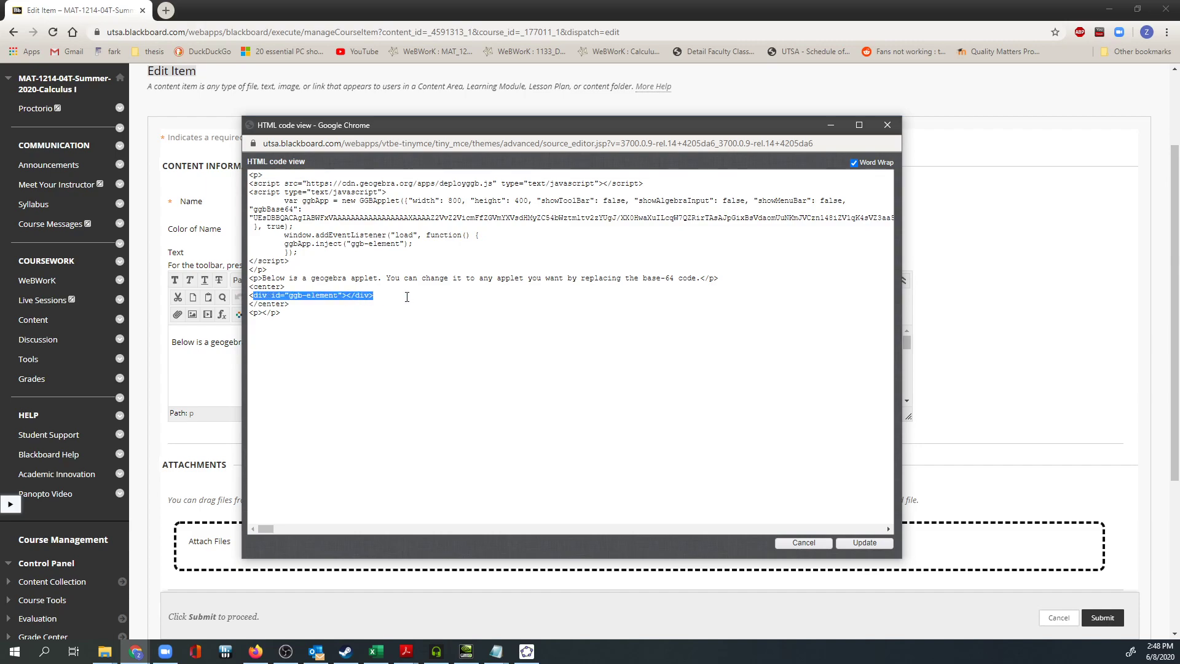
Move the centered ggb-element div block above the "Below is a geogebra applet" paragraph
click(385, 297)
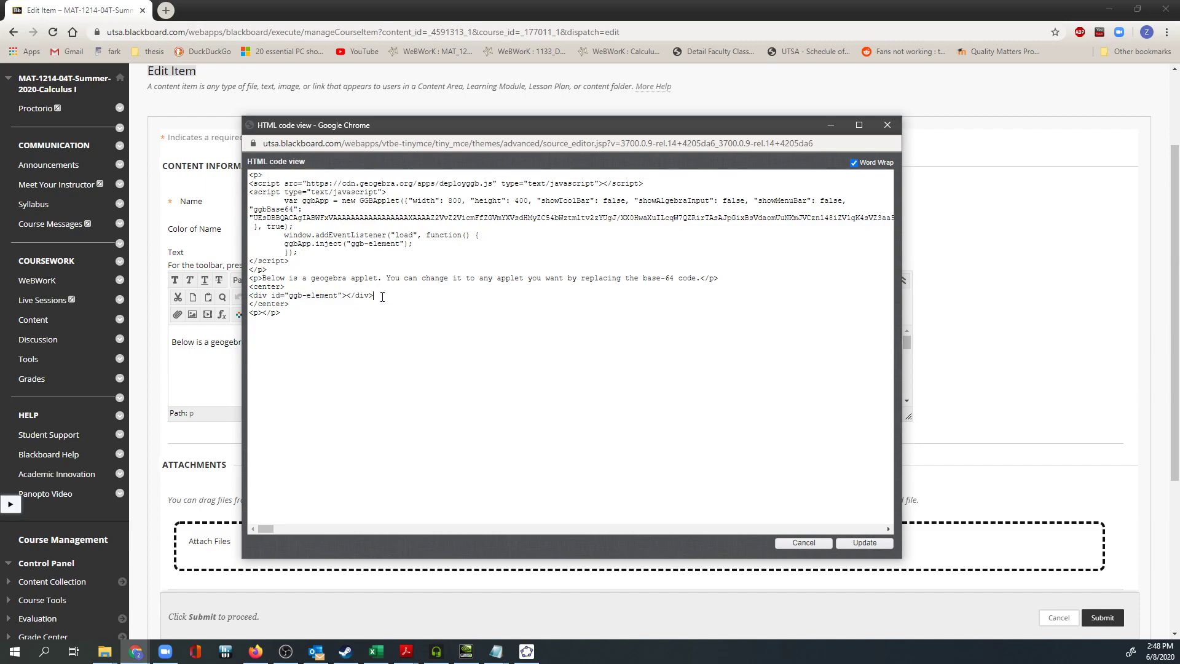
key(shift+Home)
key(Up)
key(shift+Down)
key(shift+Down)
key(shift+Down)
key(ctrl+c)
key(Delete)
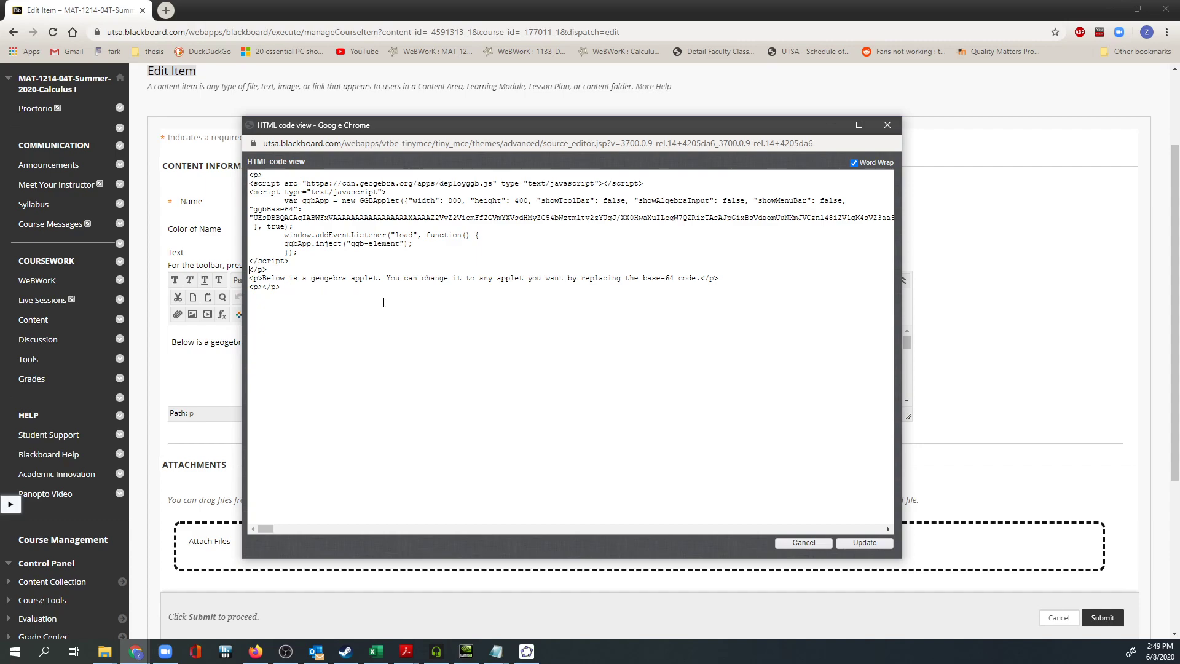
key(Return)
key(BackSpace)
key(End)
key(Return)
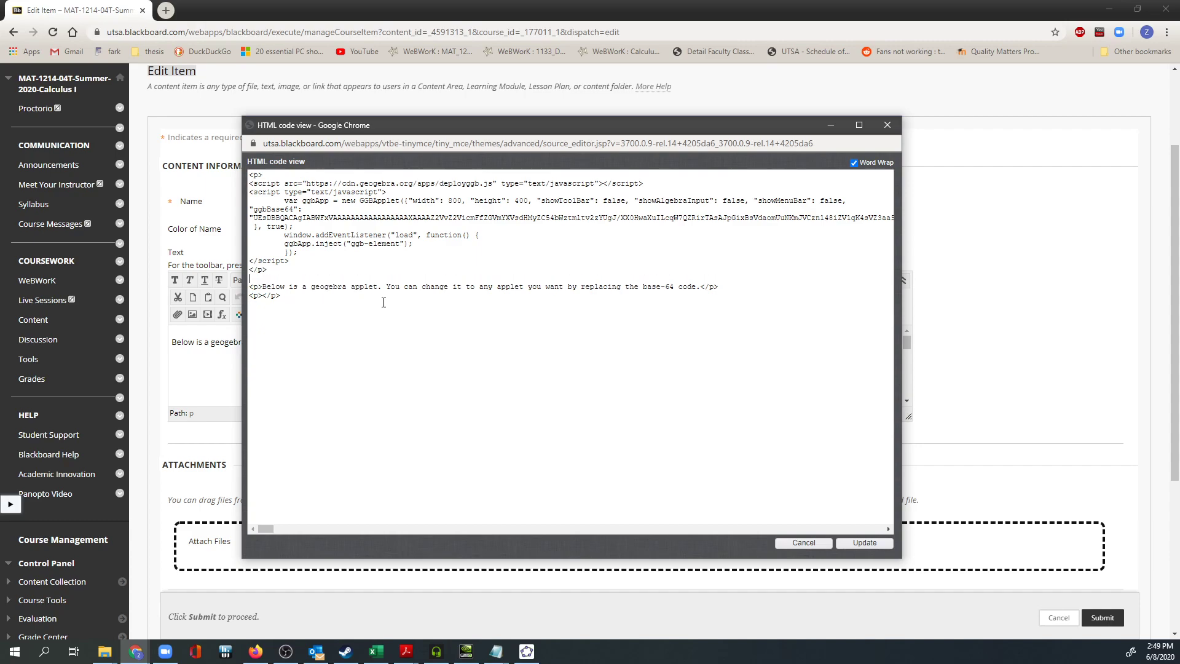
key(ctrl+v)
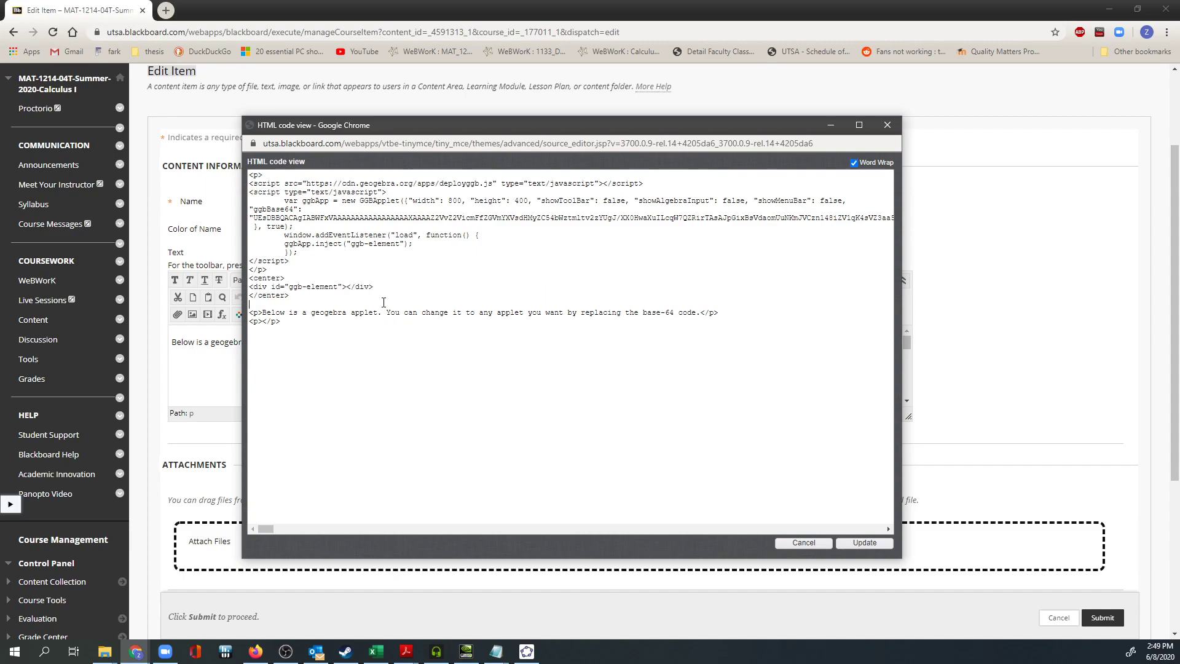
Undo the relocation of the centered ggb-element div block
key(ctrl+z)
key(ctrl+z)
key(ctrl+z)
key(ctrl+z)
key(ctrl+z)
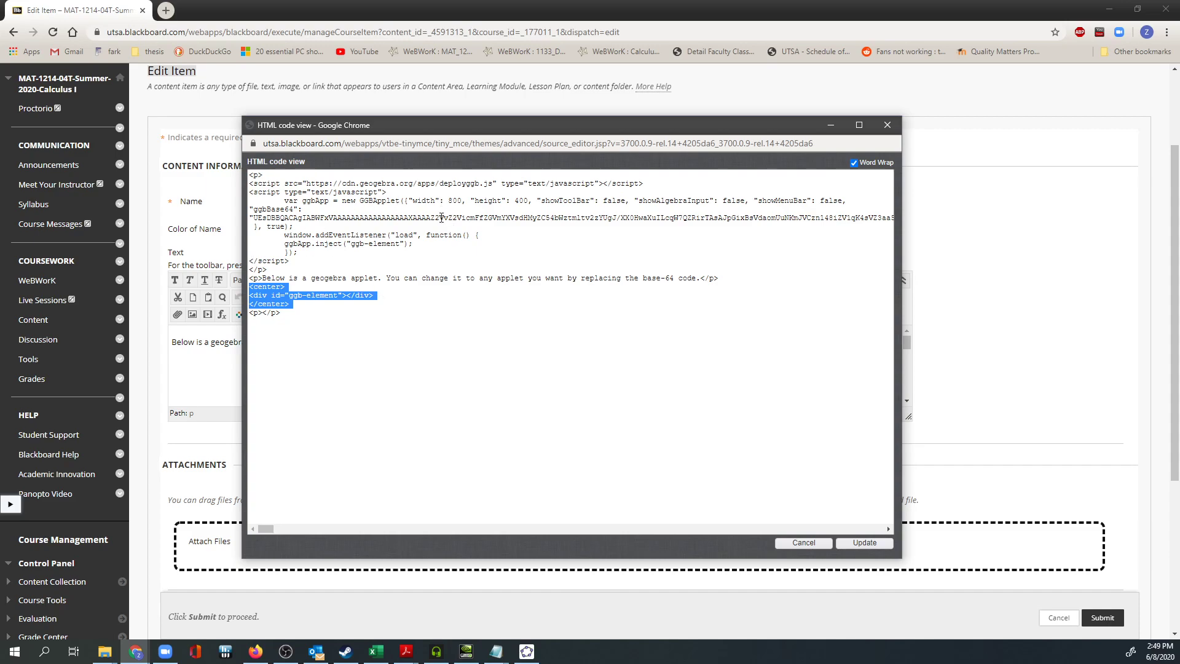
Examine the applet script's ggbApp variable, GGBApplet display parameters and ggbBase64 value
drag(289, 200, 307, 260)
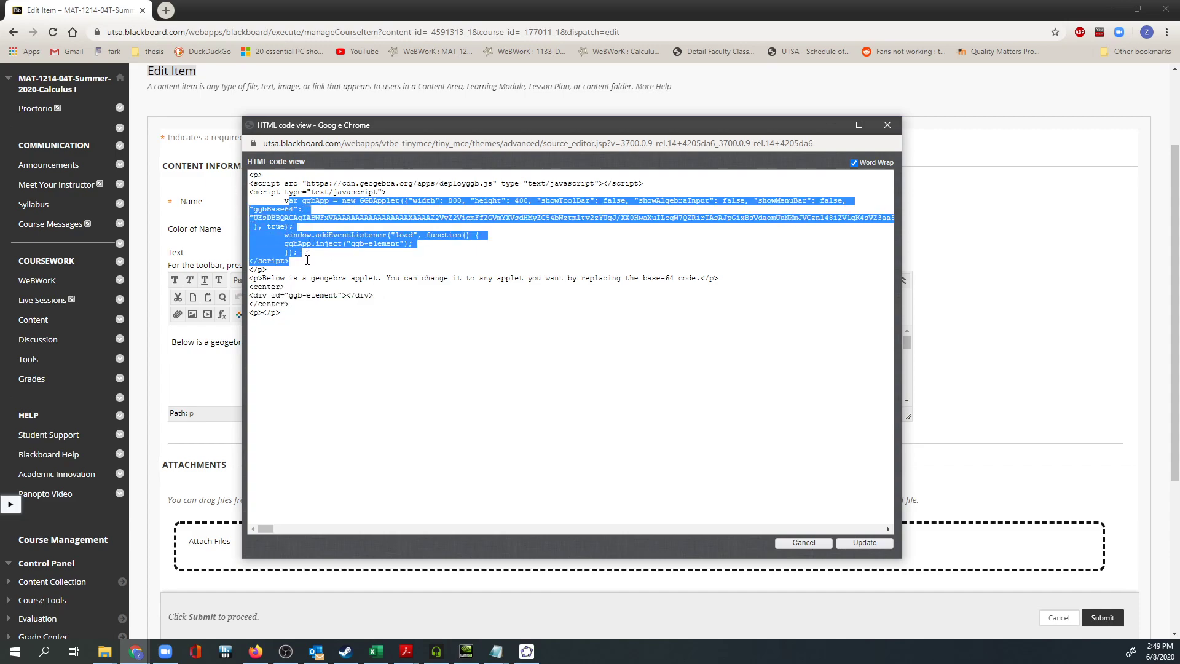
click(307, 209)
drag(285, 200, 331, 203)
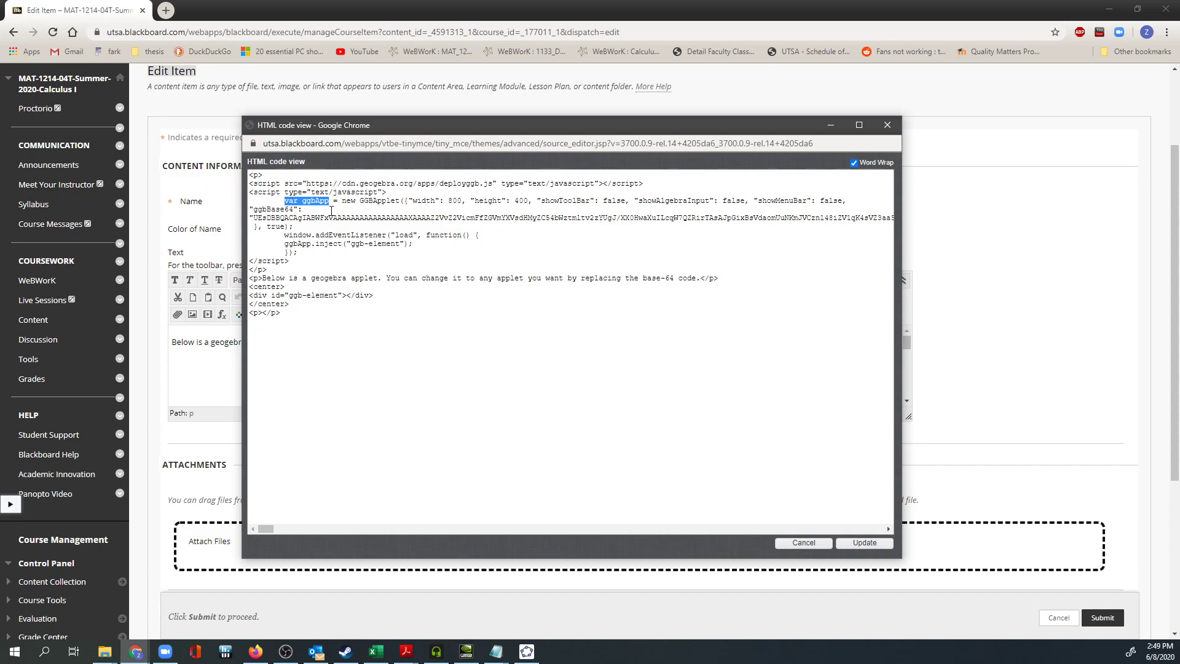
drag(342, 201, 673, 198)
drag(253, 210, 299, 209)
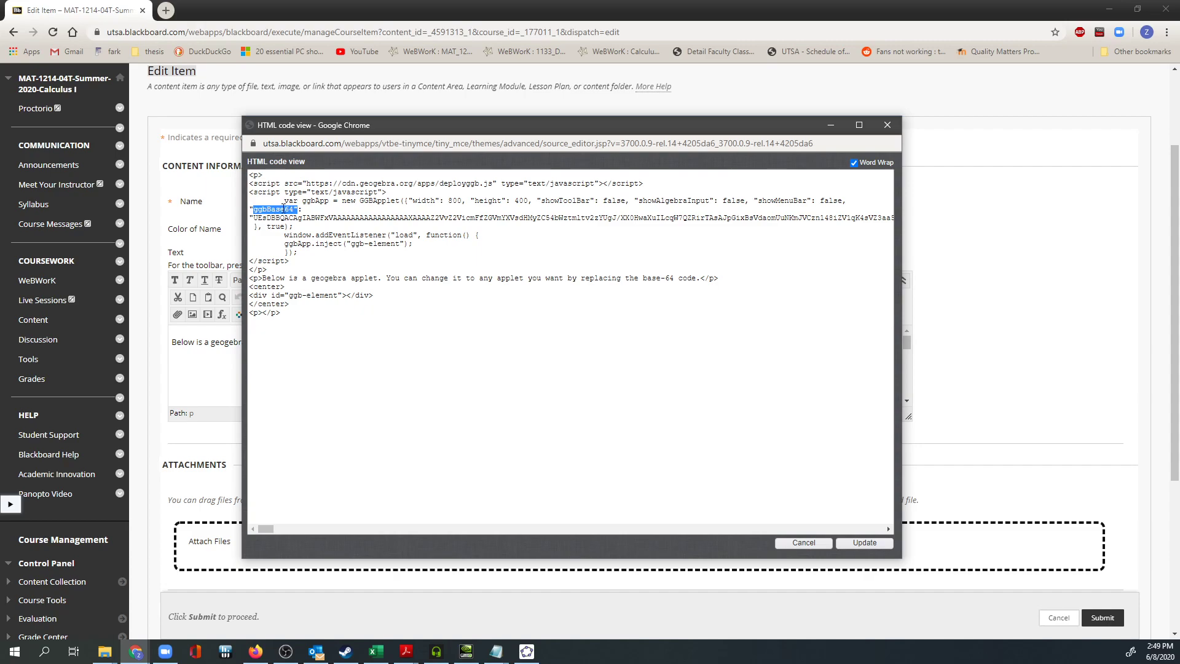
double_click(251, 220)
drag(251, 219, 456, 212)
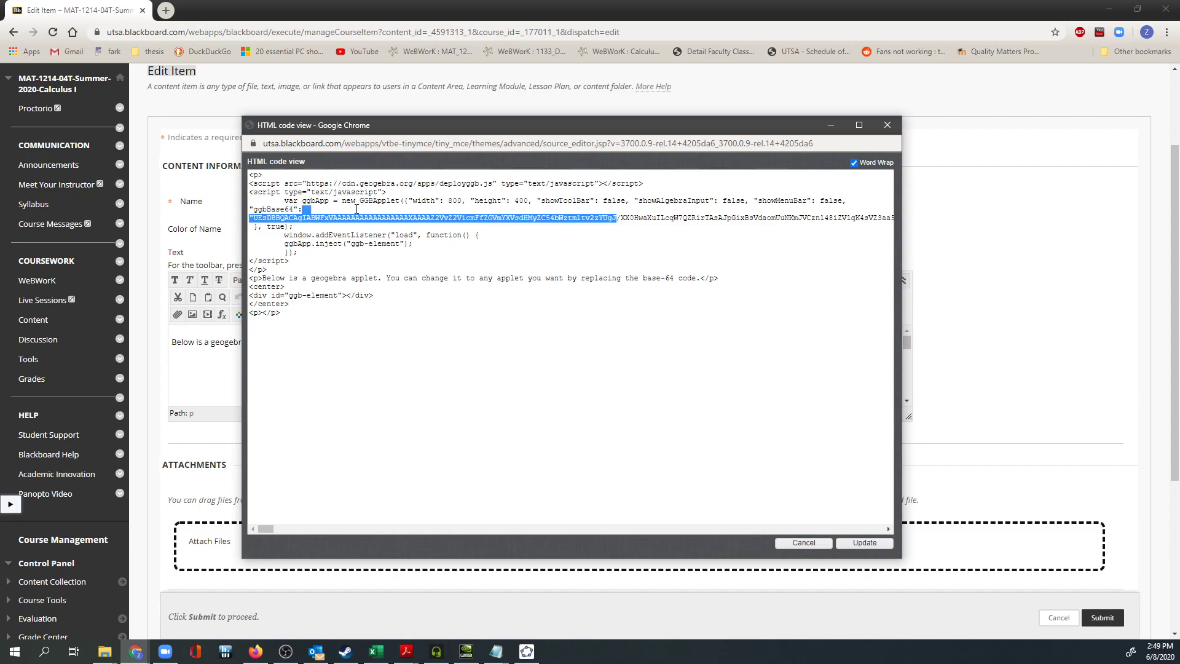
click(354, 209)
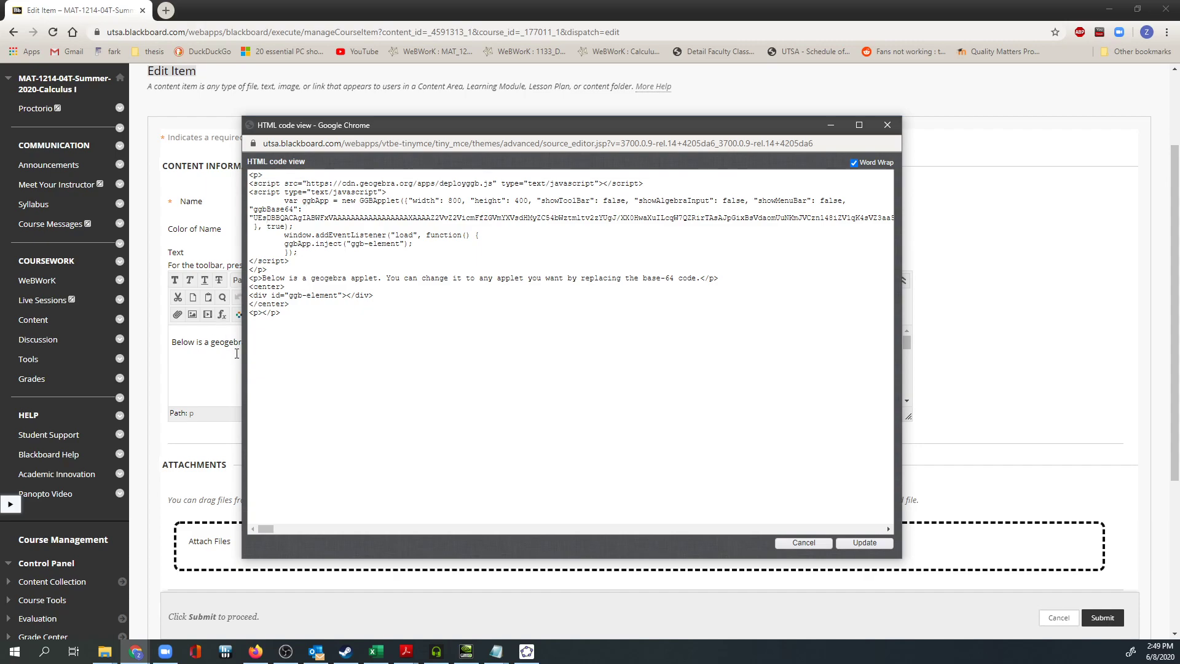
Clear the entire base-64 string from between the quotes of the ggbBase64 parameter
scroll(271, 533, right, 2)
mouse_move(270, 534)
mouse_down()
mouse_move(866, 537)
mouse_move(252, 523)
mouse_up()
key(End)
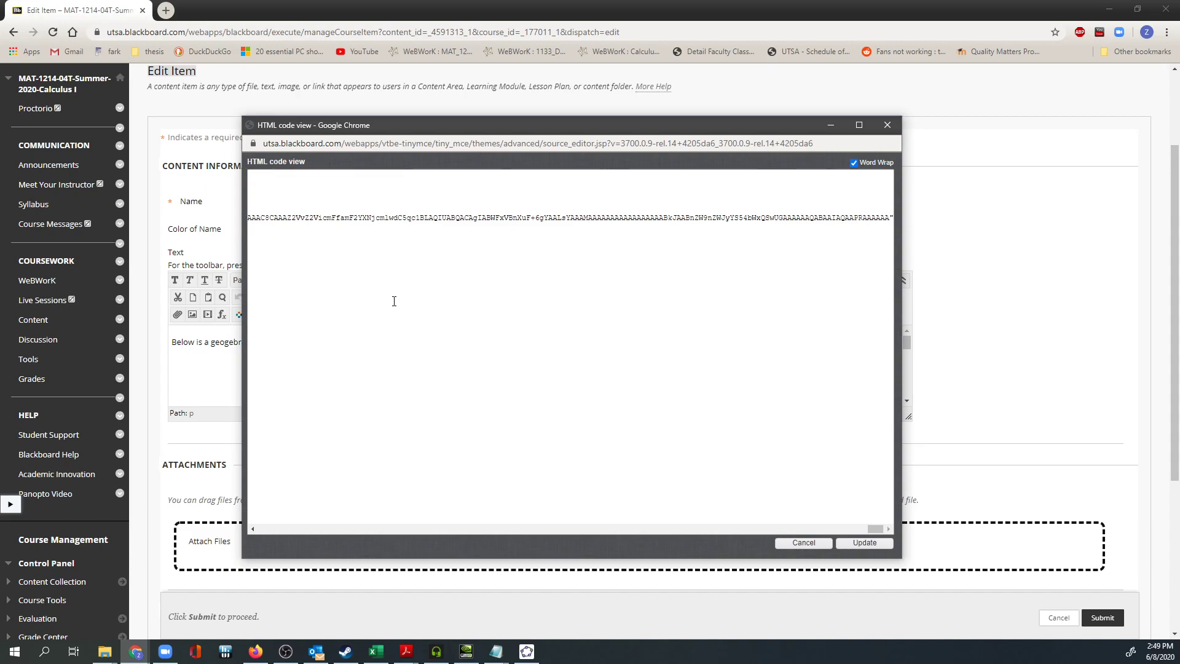
key(shift+Home)
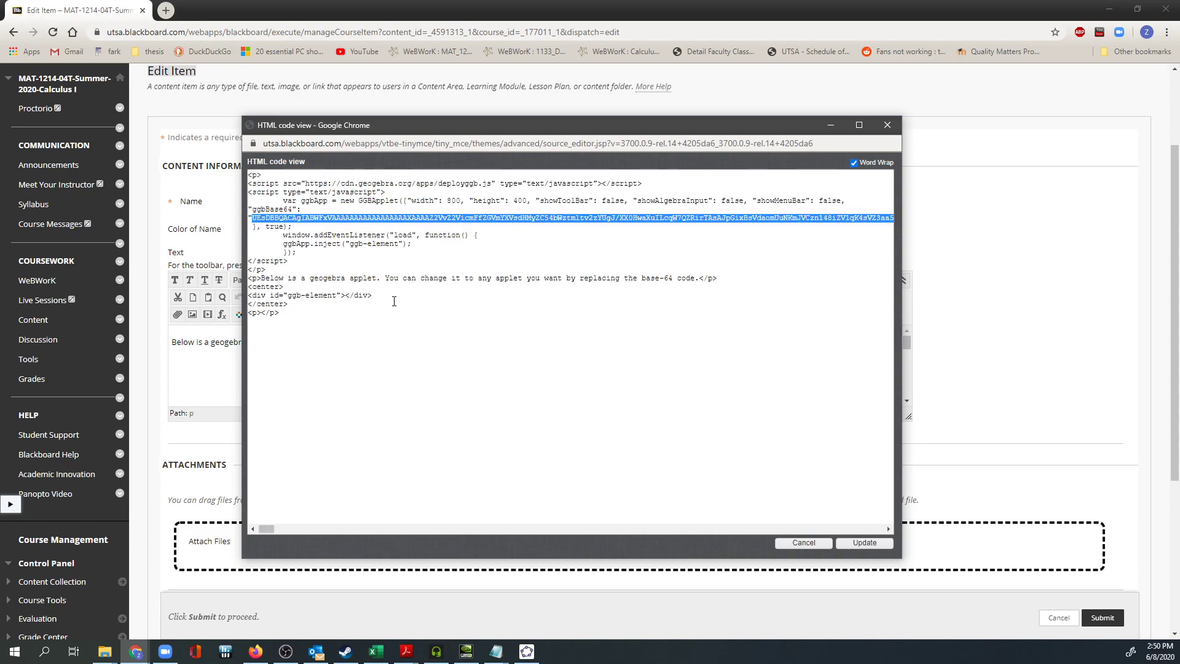
key(BackSpace)
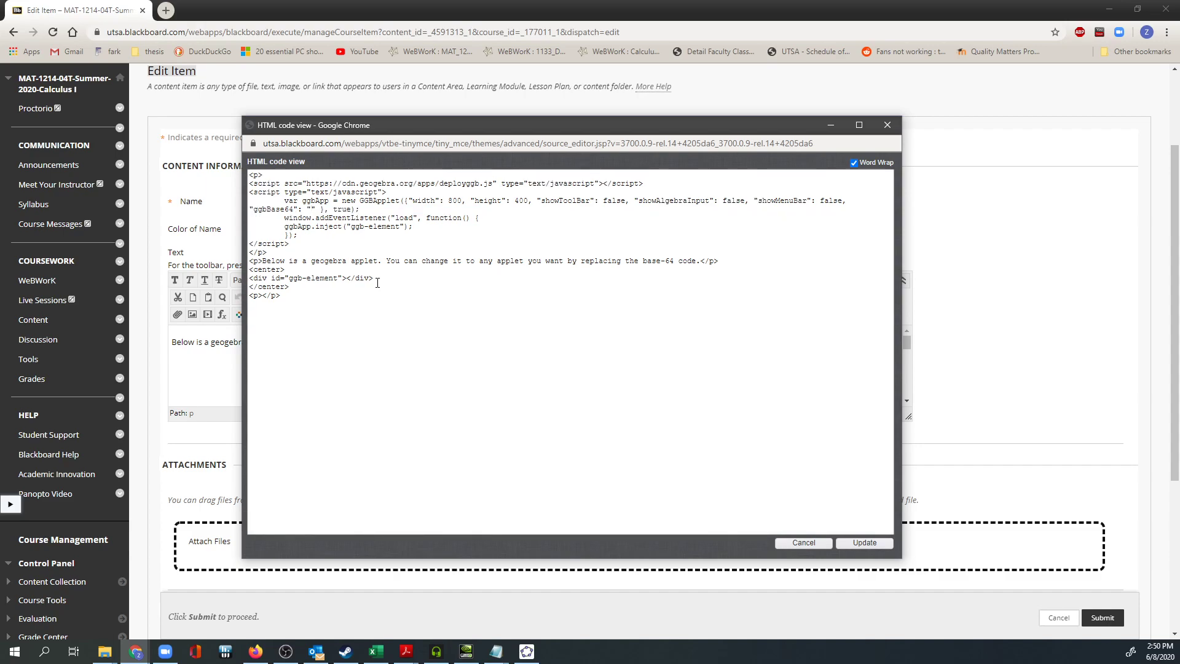
Switch to the embedGeogebraInBb.txt file in Notepad and place its window so both code versions can be compared
click(496, 651)
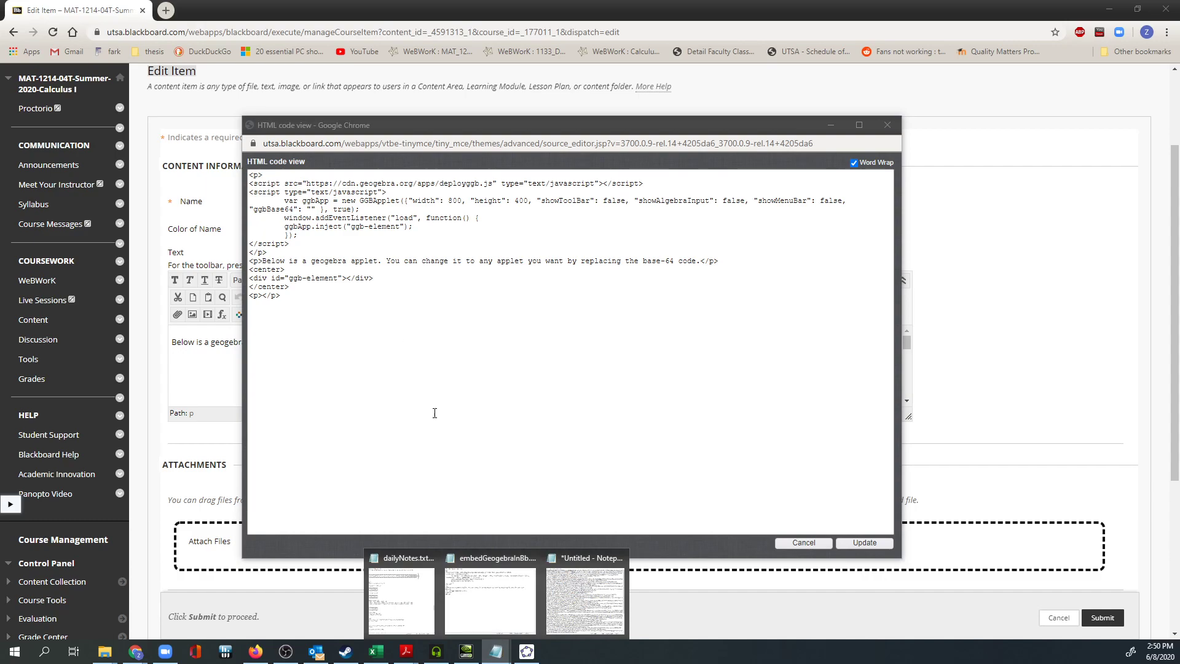
click(515, 607)
drag(480, 80, 757, 122)
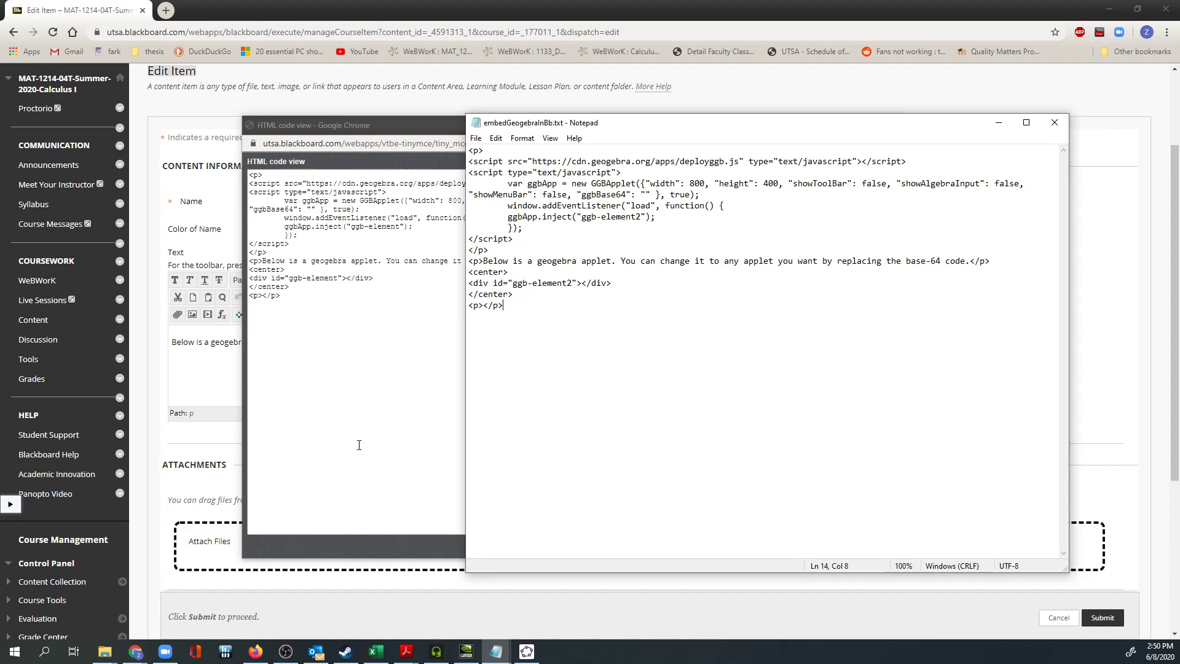
Return to the HTML code view and restore the base-64 string in the ggbBase64 parameter
click(341, 341)
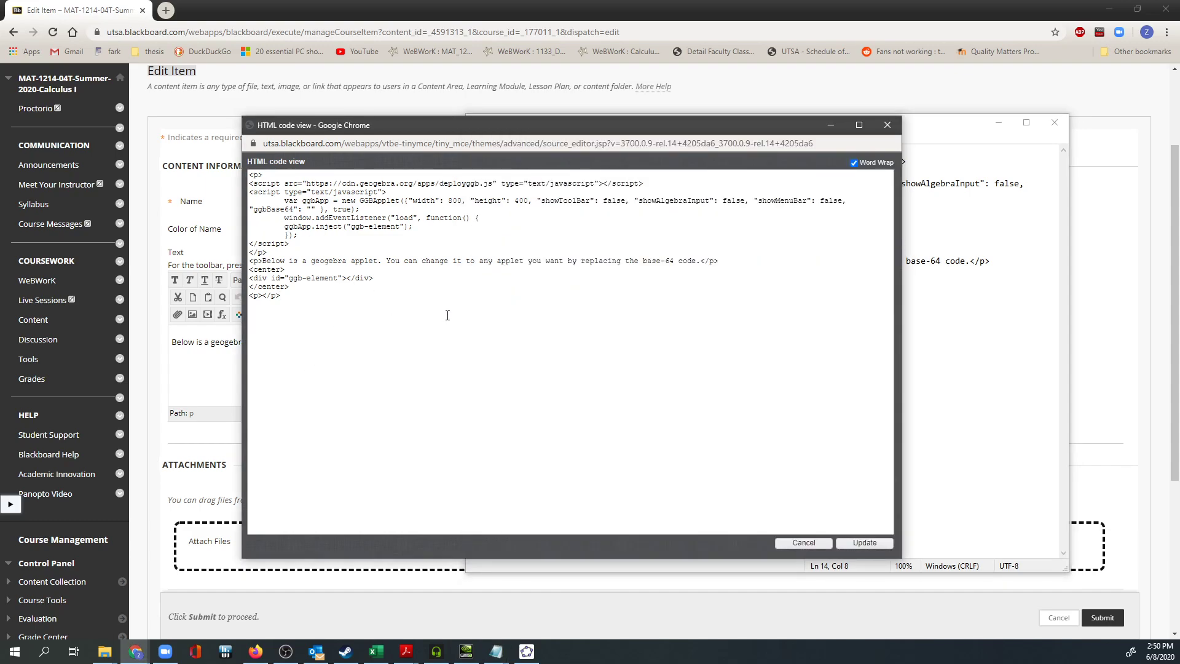
key(ctrl+v)
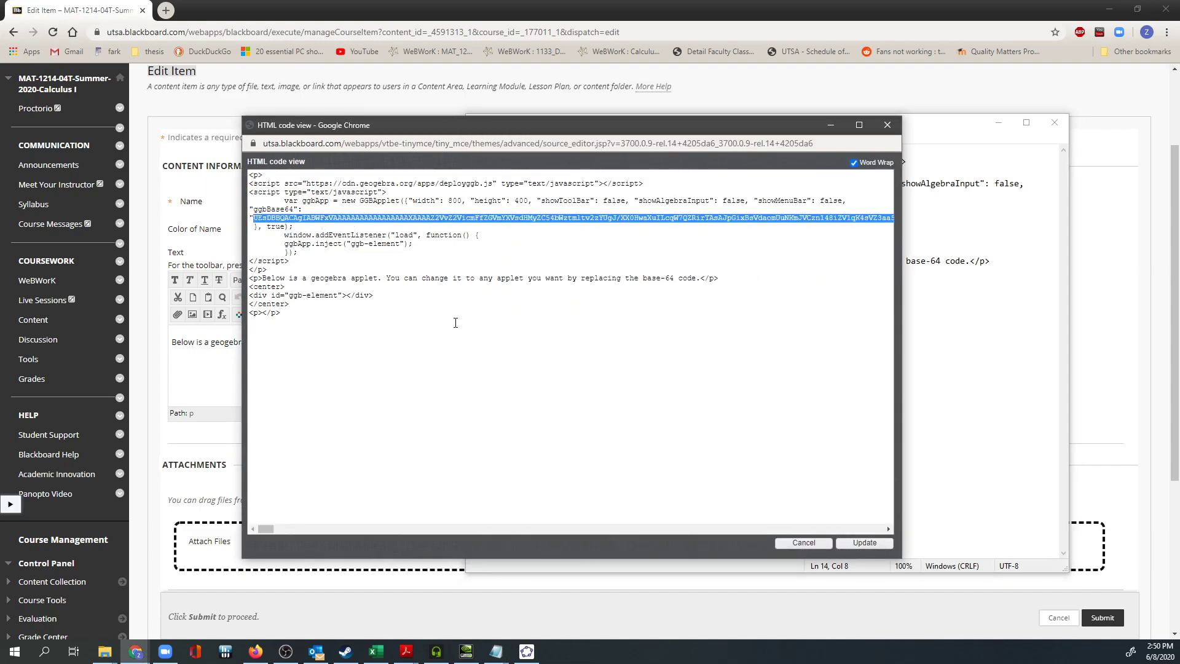
click(334, 226)
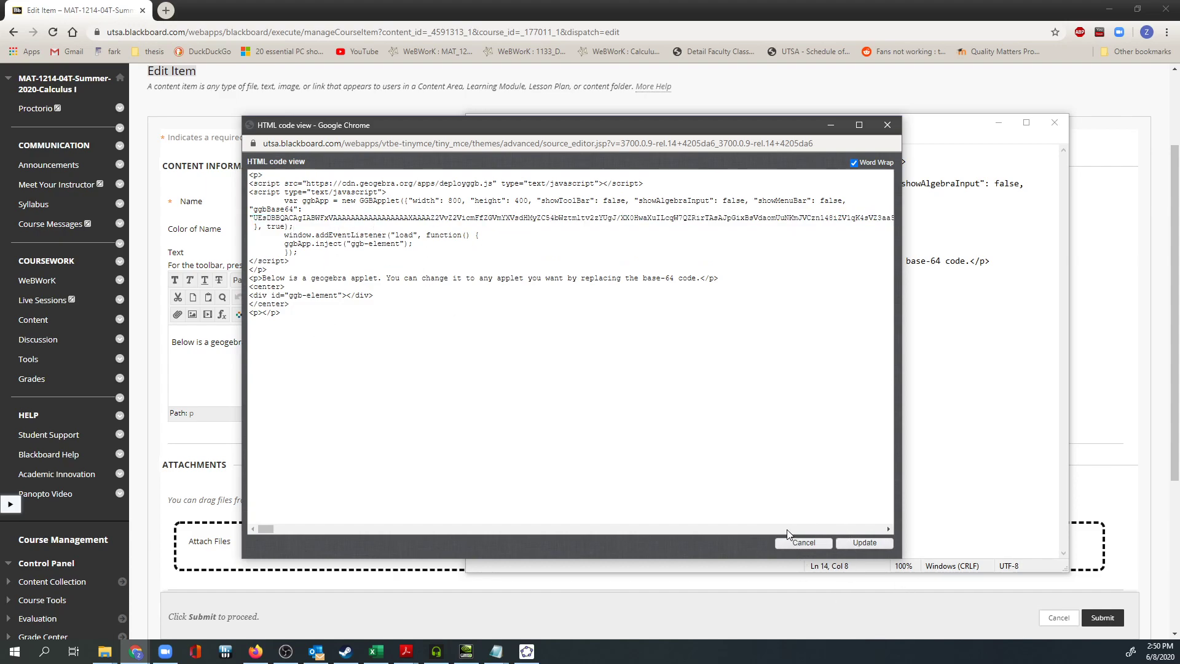
Apply the HTML code changes and submit the edited testing geogebra item
click(865, 542)
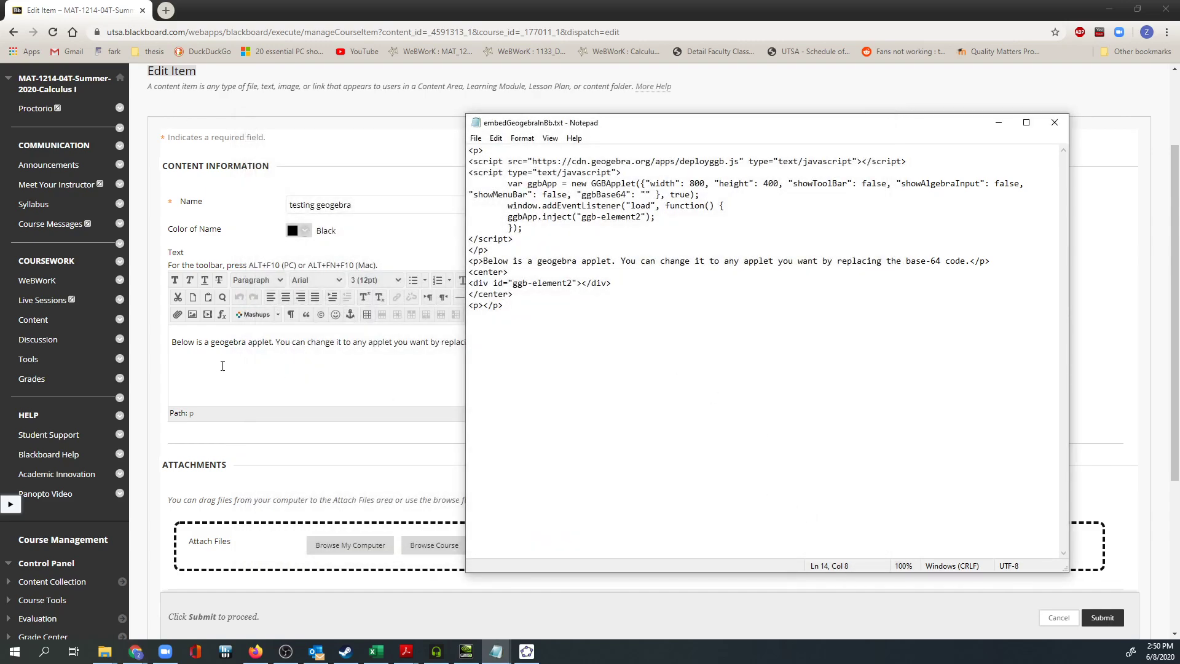
click(359, 241)
click(1102, 617)
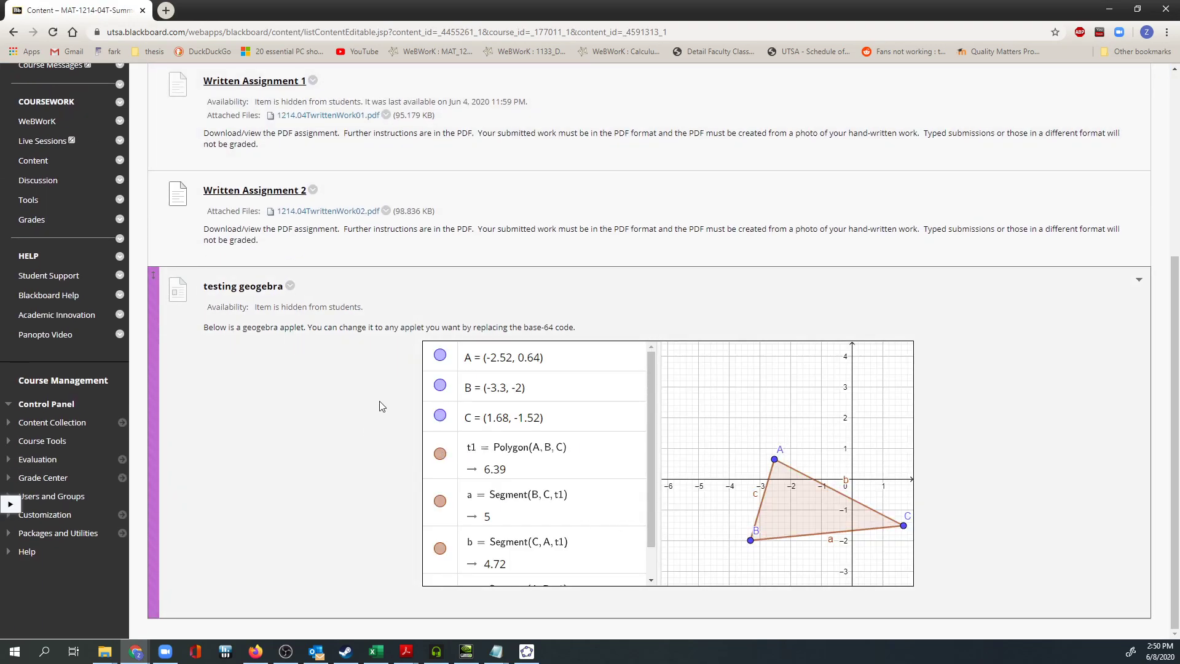
Copy the testing geogebra item into the /Content folder of the same course
click(291, 287)
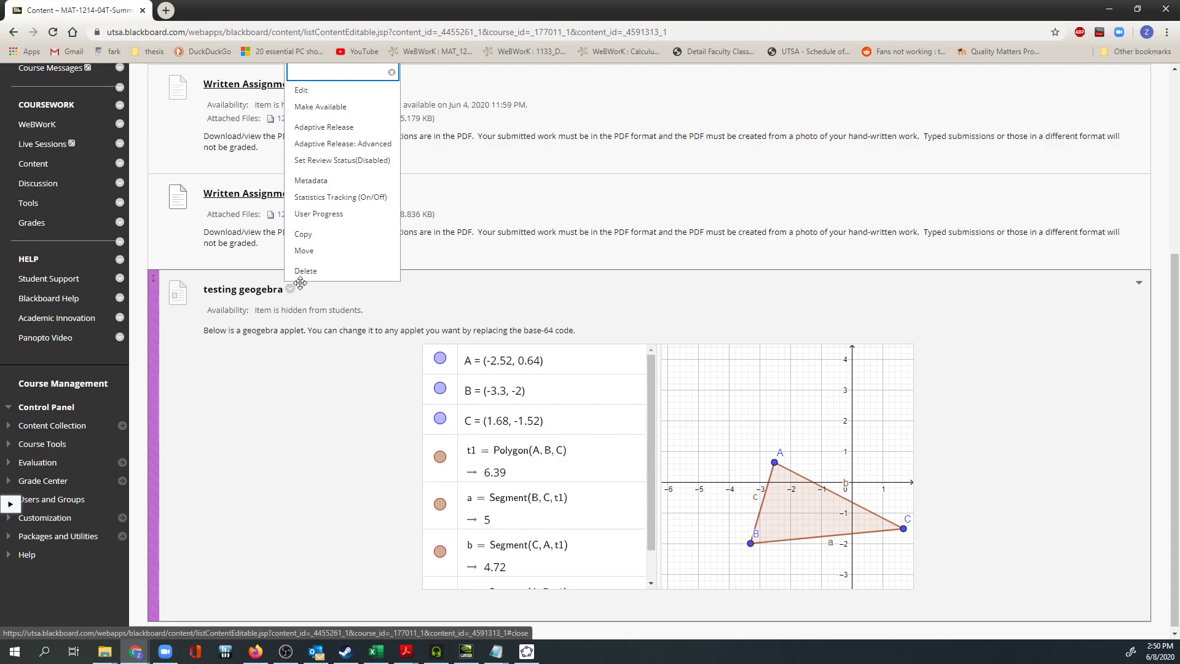
click(307, 234)
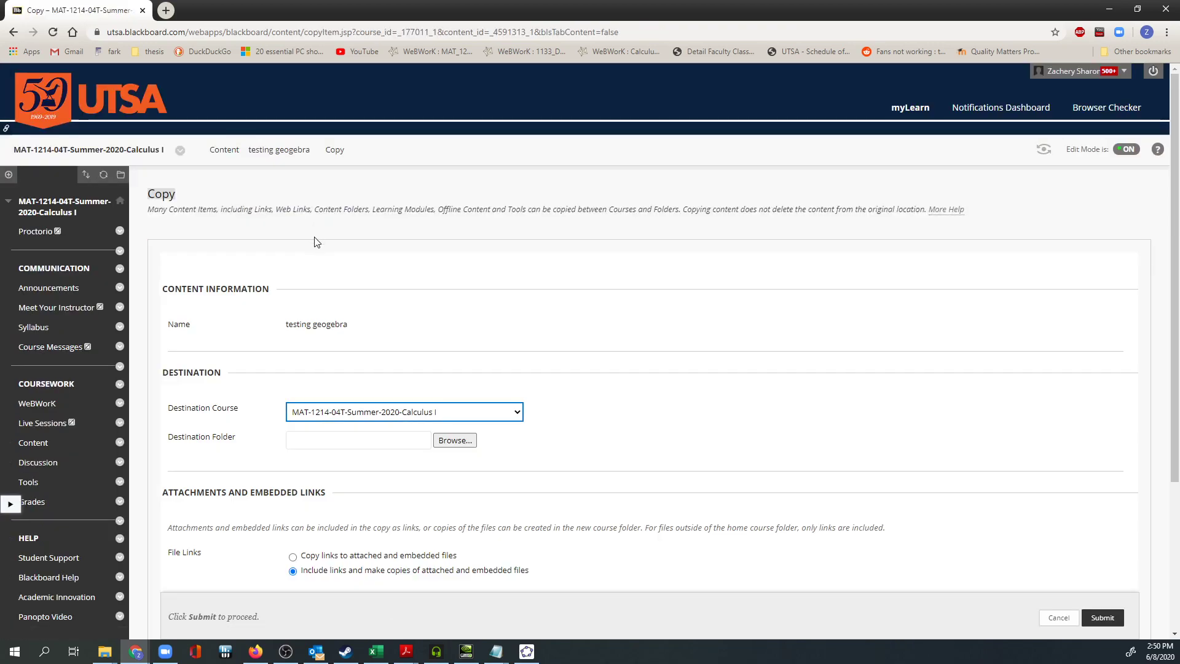
click(455, 441)
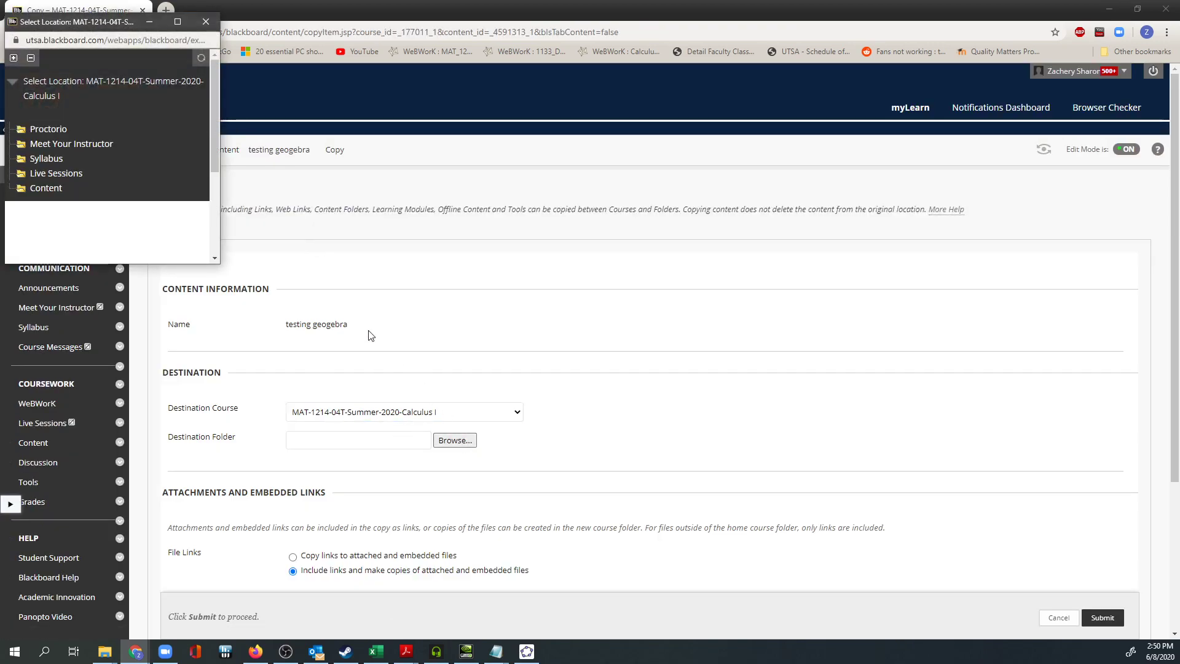
click(43, 258)
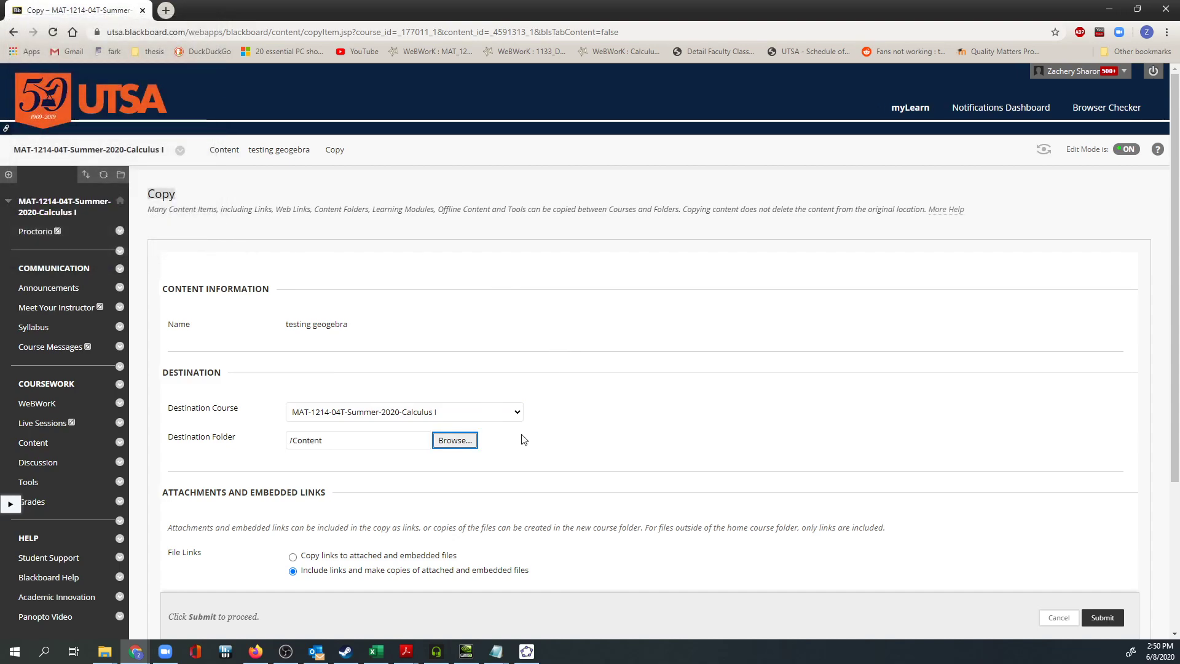
scroll(519, 441, down, 2)
click(1100, 527)
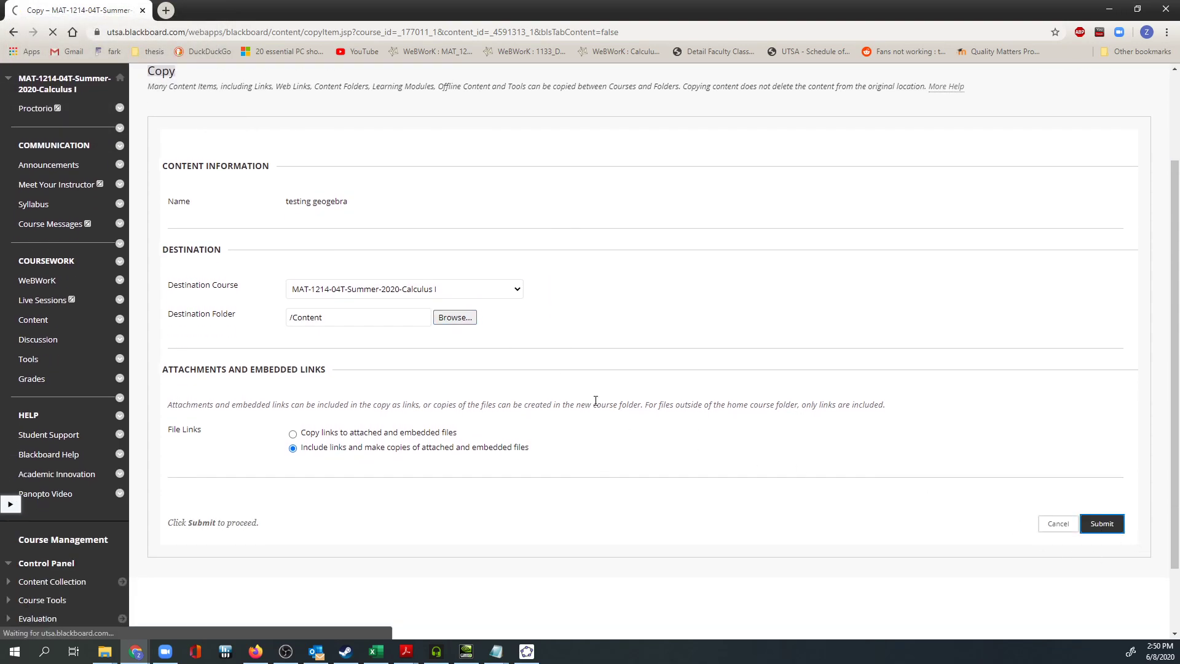
Open the copied testing geogebra item at the end of the content list for editing
scroll(458, 313, down, 6)
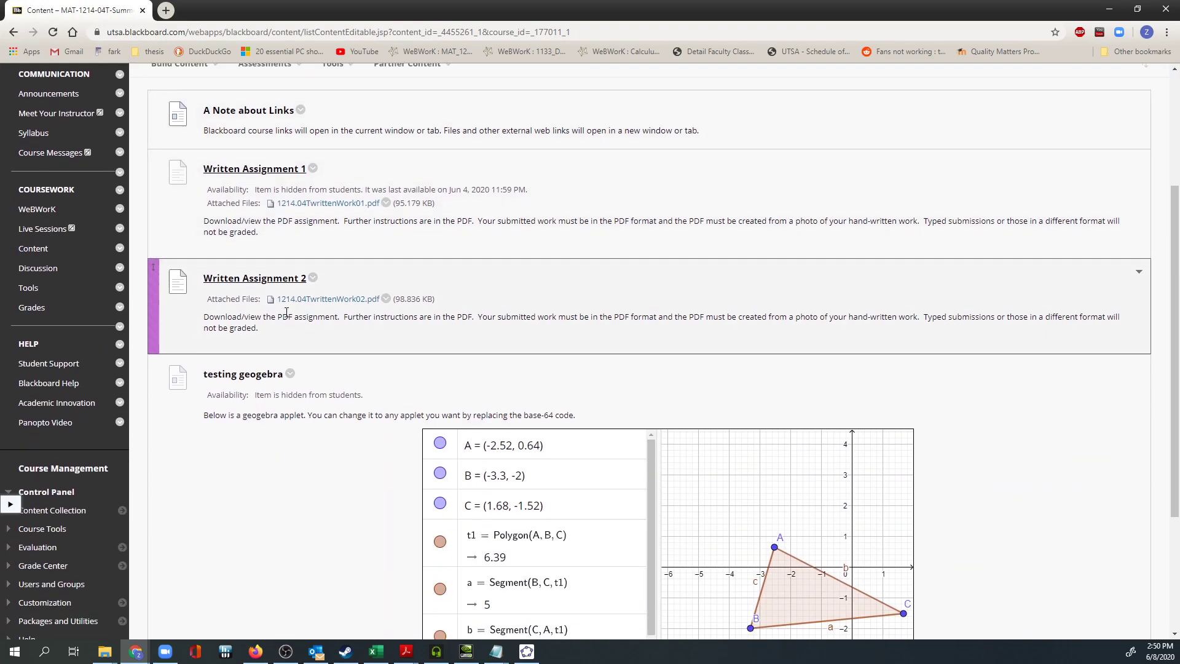
drag(421, 589, 209, 571)
click(659, 556)
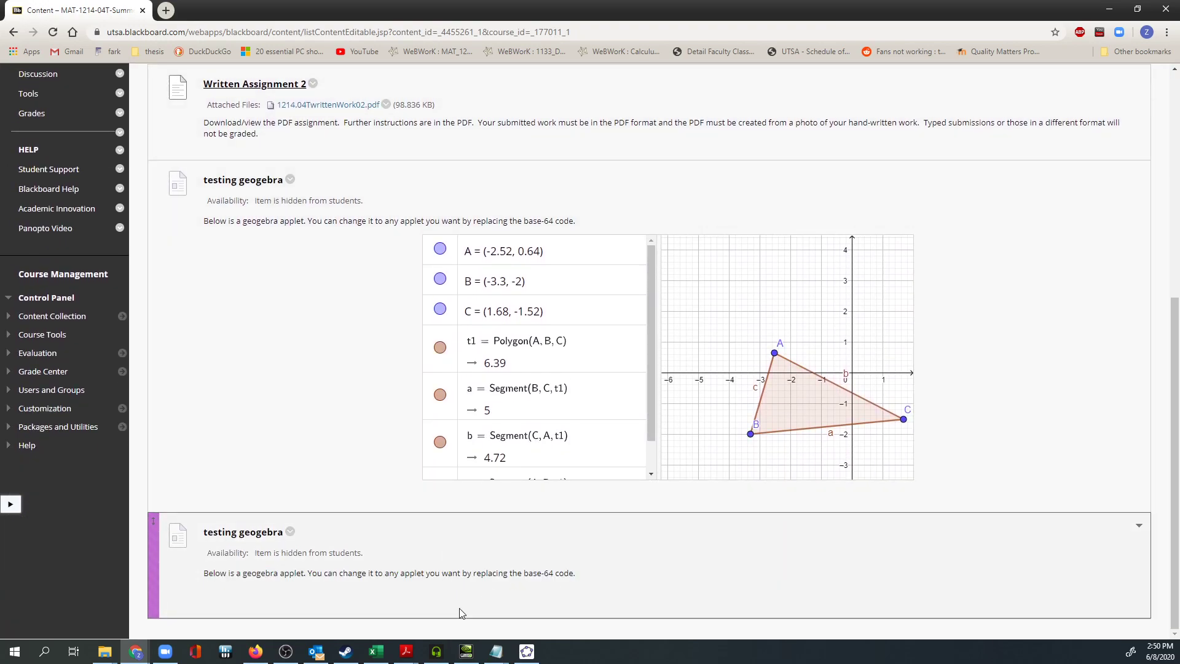
click(290, 532)
click(304, 336)
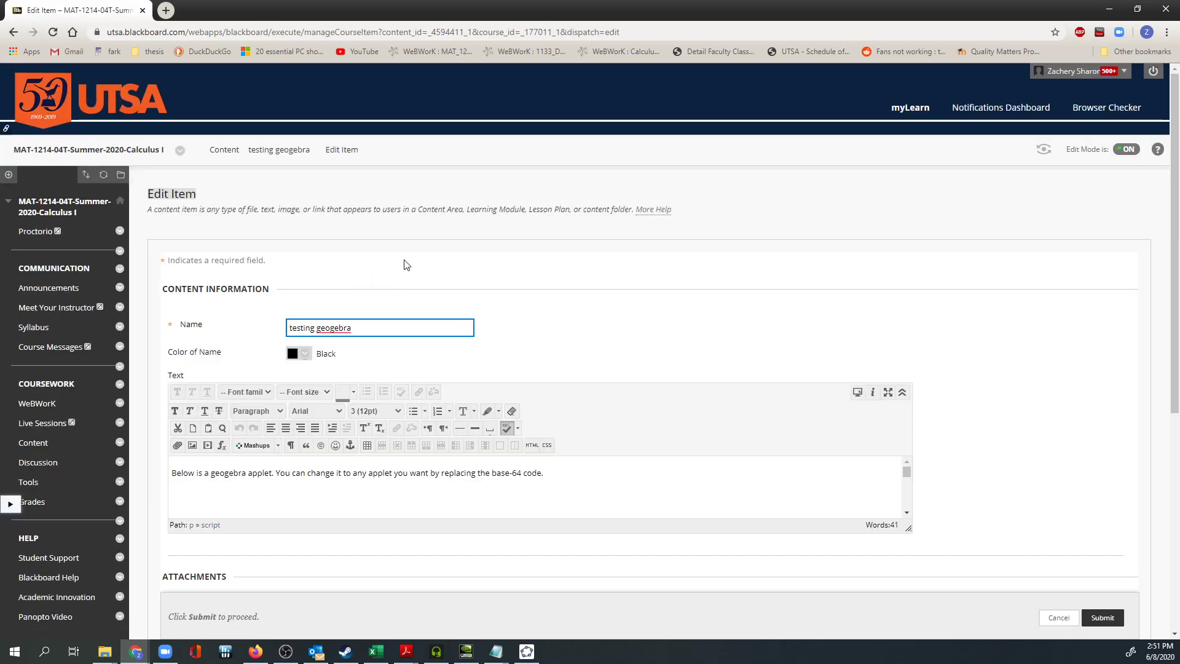
Open the copied item's HTML code view and change the applet div id to "ggb-element2"
click(533, 426)
drag(243, 202, 458, 199)
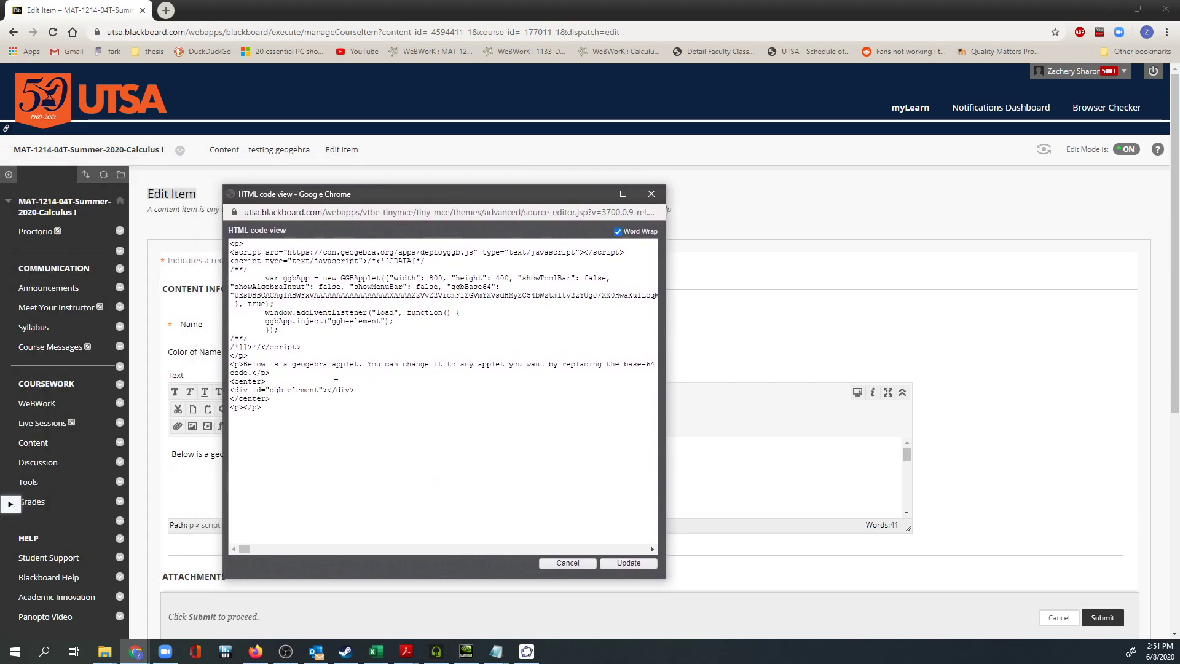
drag(357, 391, 230, 392)
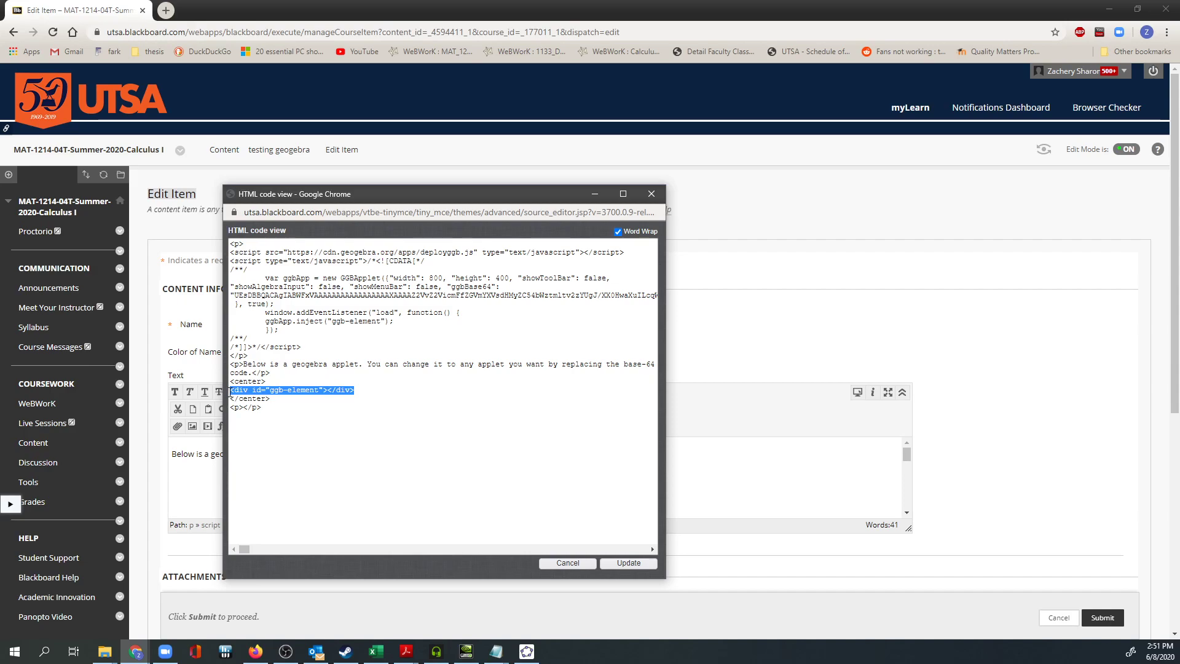
click(294, 392)
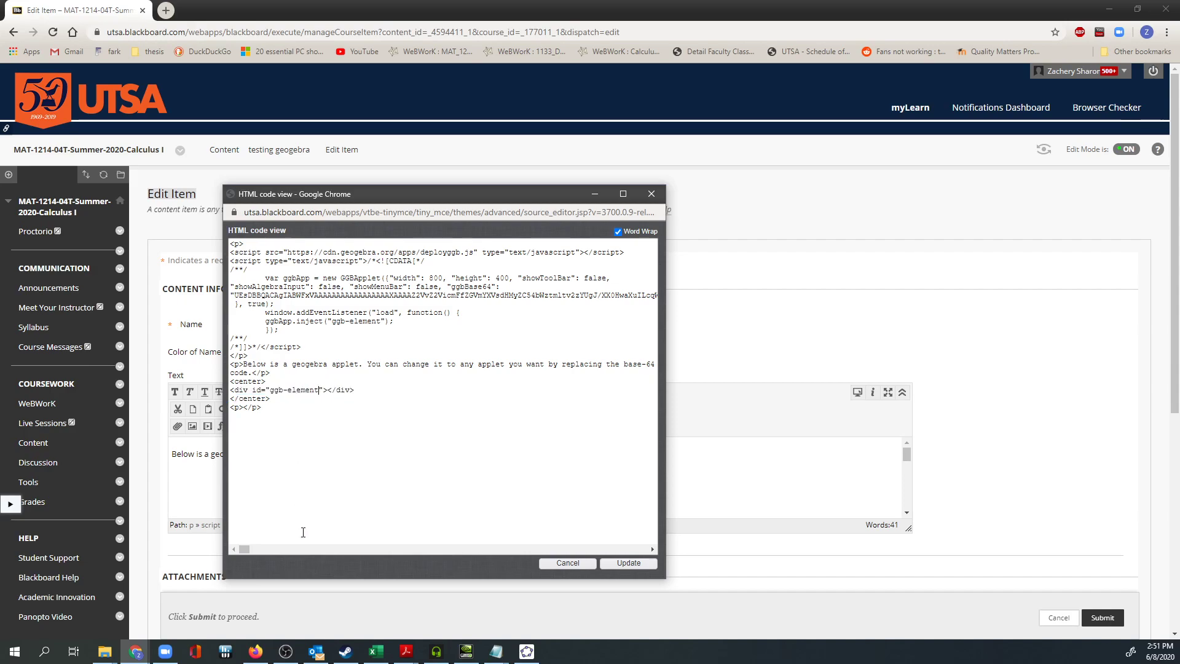
text(2)
Set the ggbApp.inject argument to "ggb-element2", update the HTML code, and submit the copied item
drag(388, 322, 322, 321)
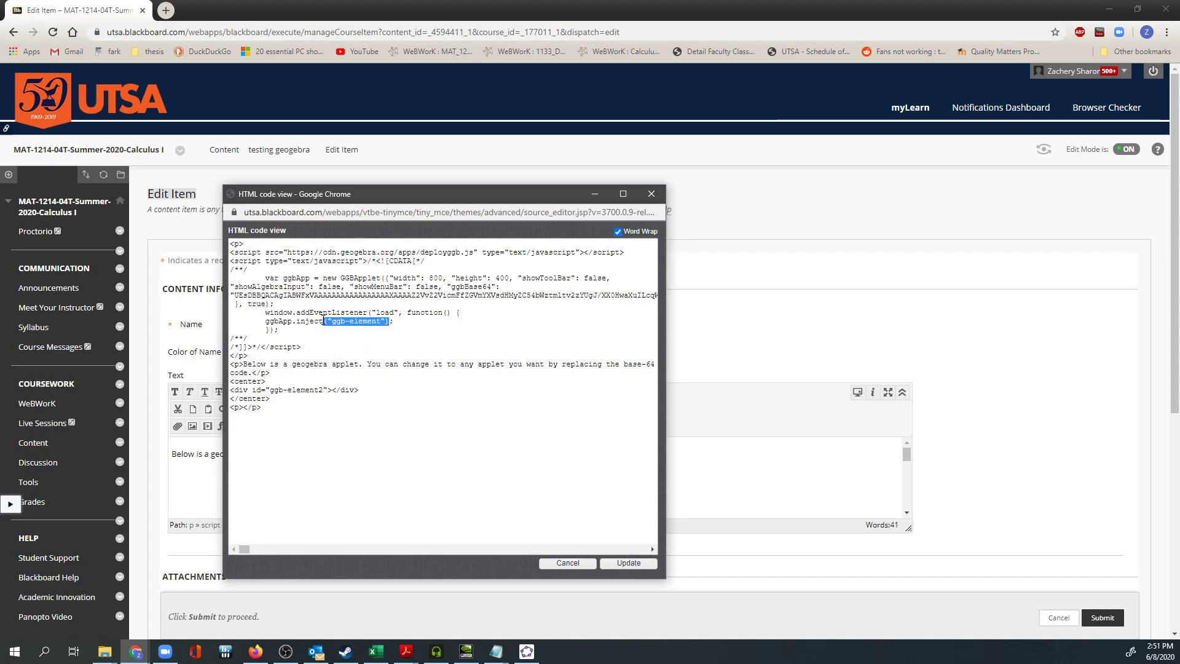
click(380, 322)
text(2)
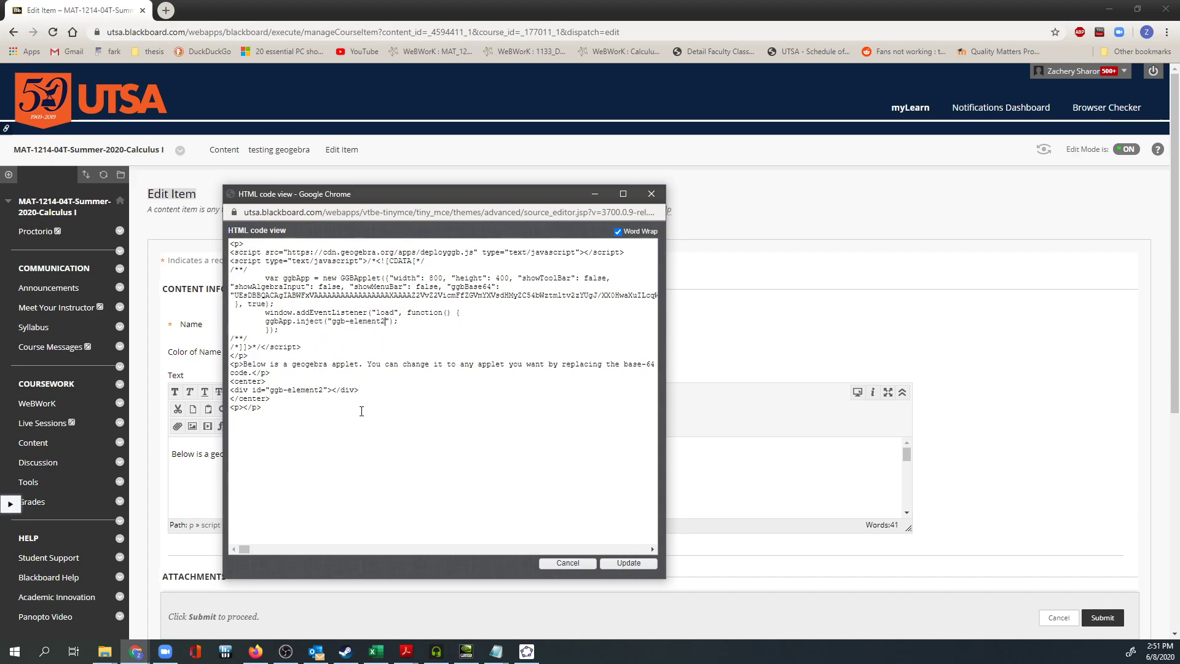
drag(280, 330, 239, 295)
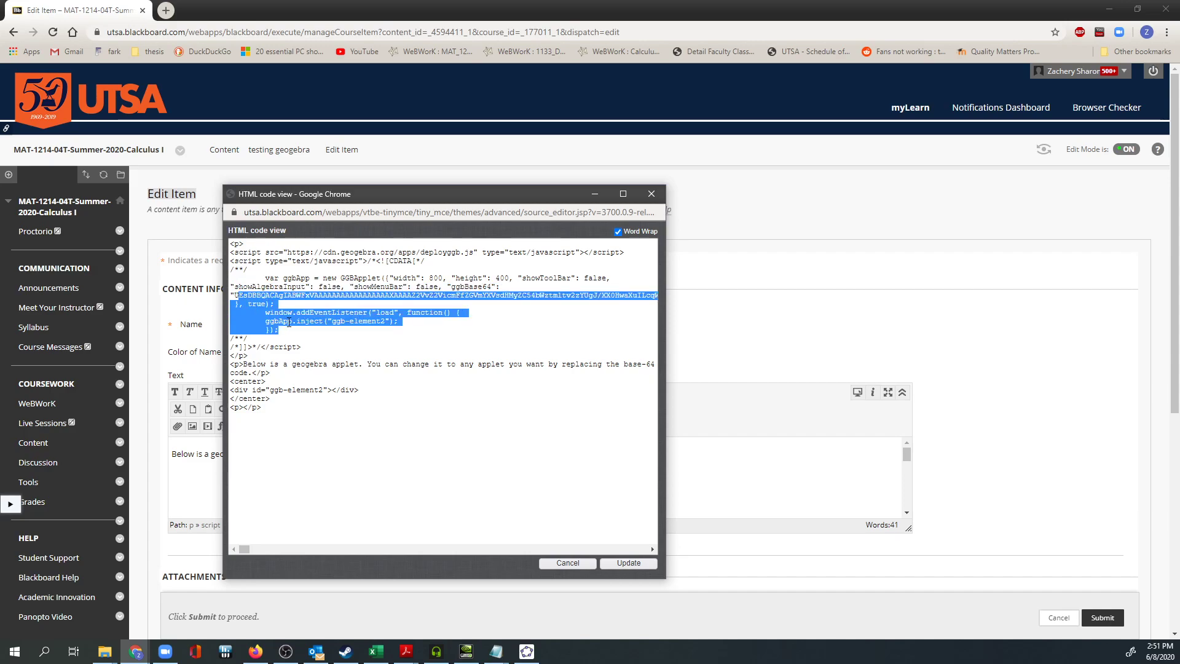
drag(371, 394, 244, 391)
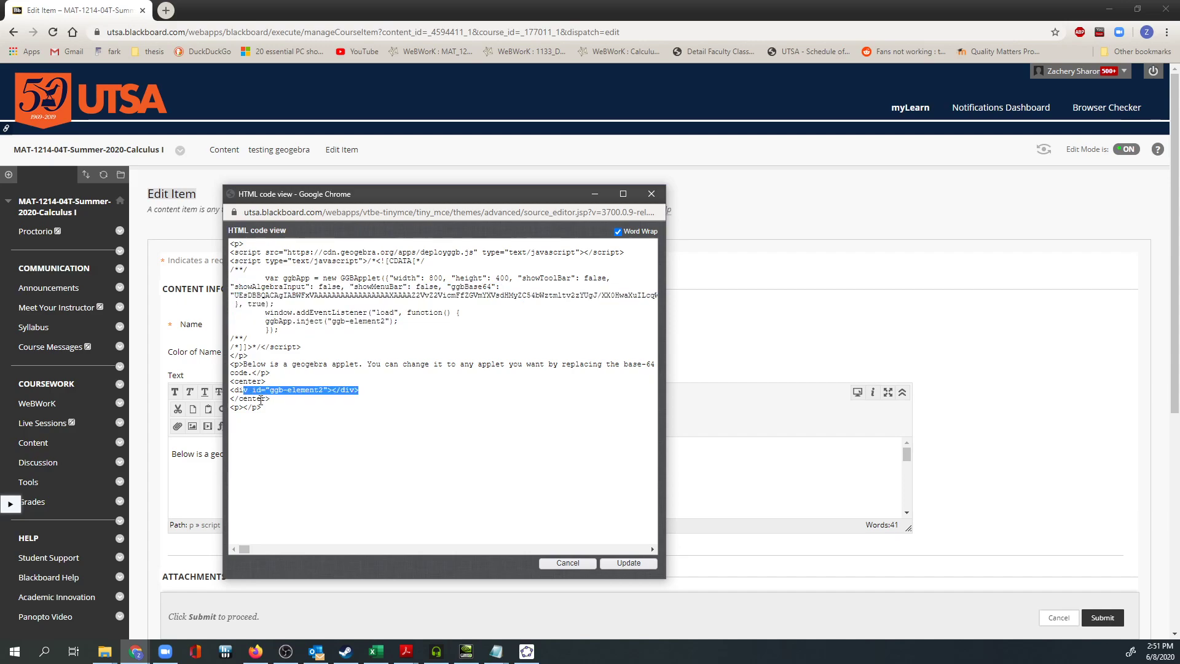
click(629, 563)
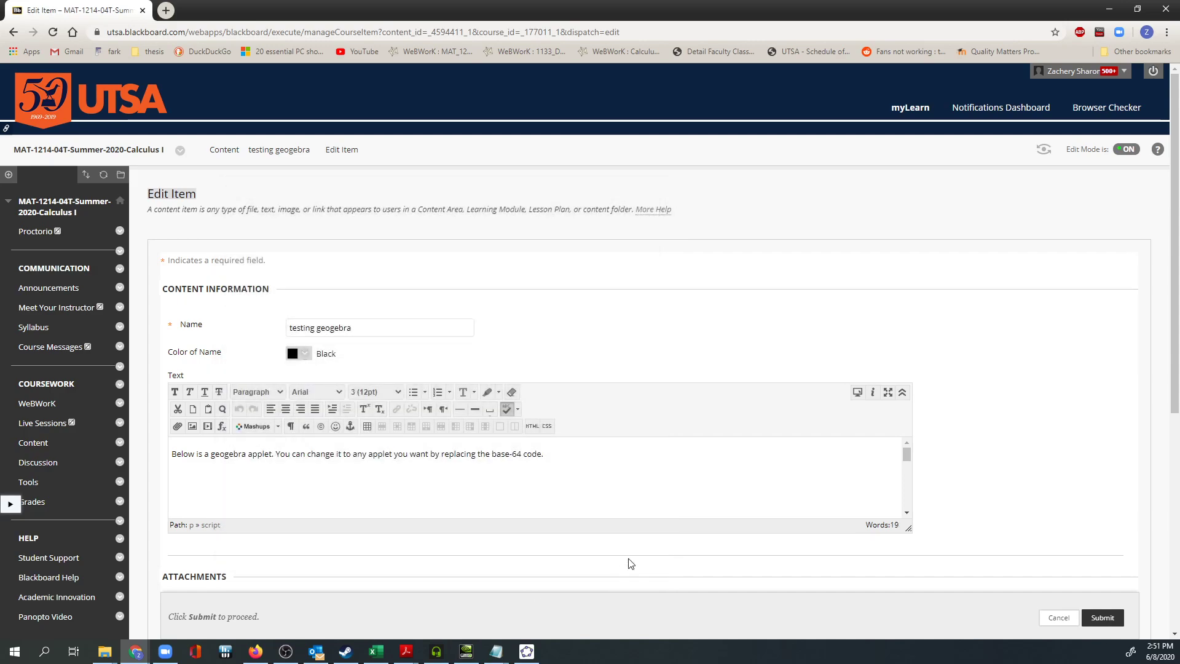
click(1094, 618)
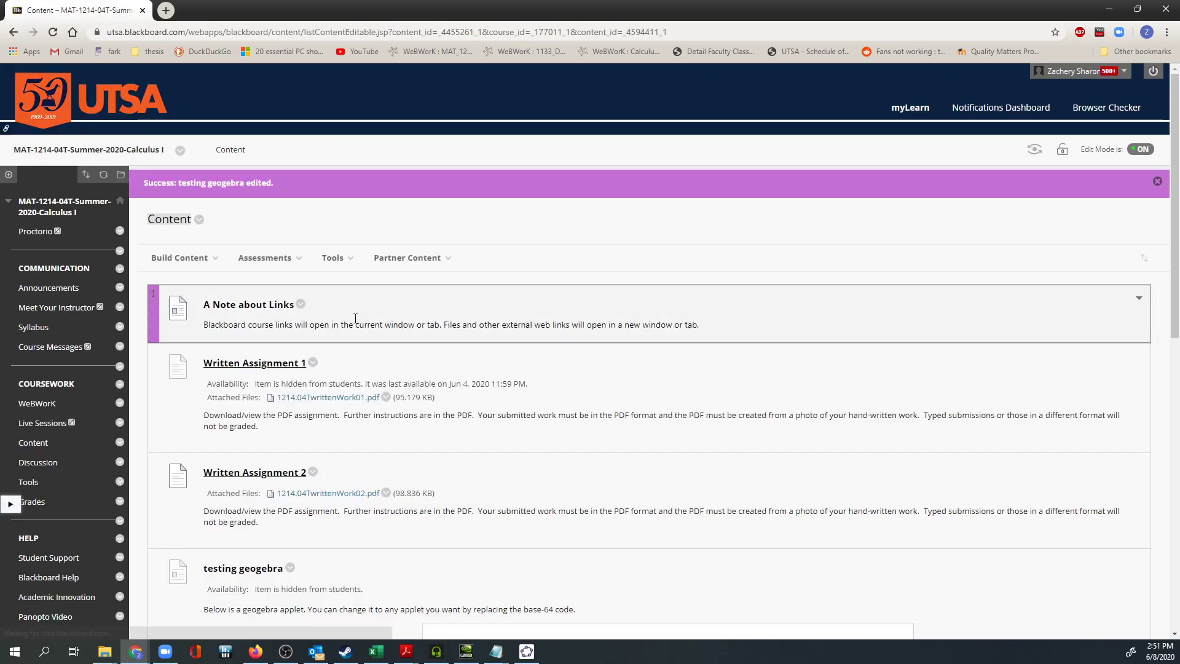
Examine both triangle applets at the end of the content list by panning their graphics views
scroll(363, 365, down, 10)
drag(793, 428, 747, 382)
drag(742, 373, 676, 337)
mouse_move(694, 150)
mouse_down()
mouse_move(727, 150)
mouse_move(716, 150)
mouse_up()
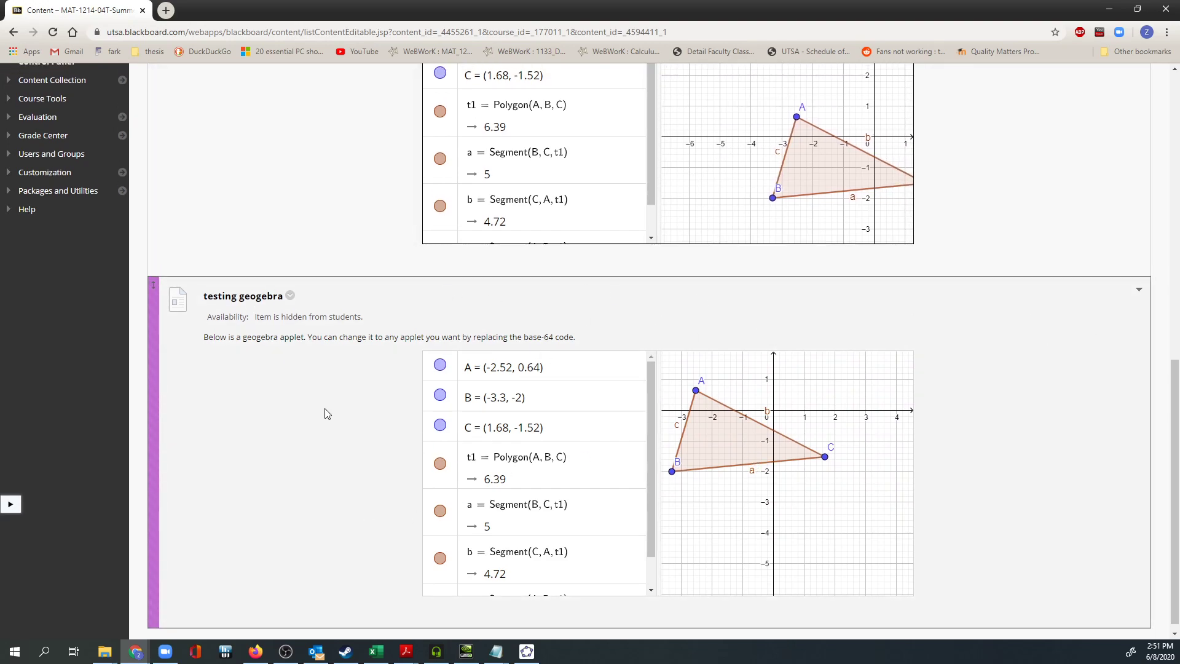
Open the second testing geogebra item for editing and display its HTML code view
scroll(279, 442, up, 1)
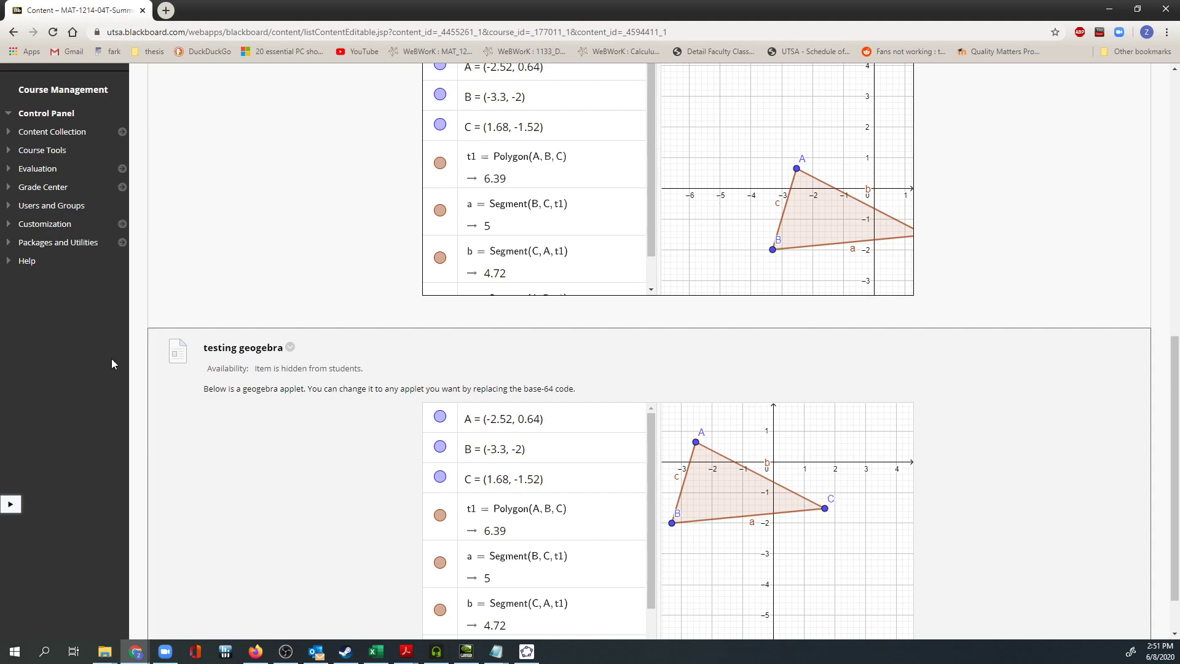
click(290, 348)
click(307, 152)
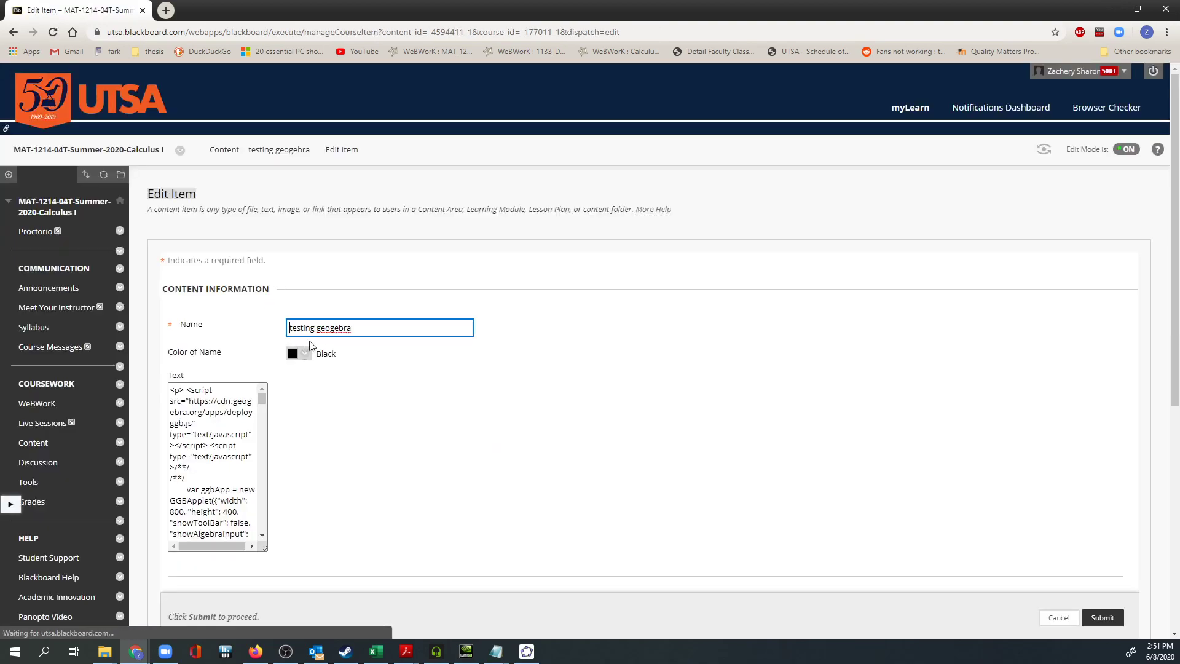
click(532, 426)
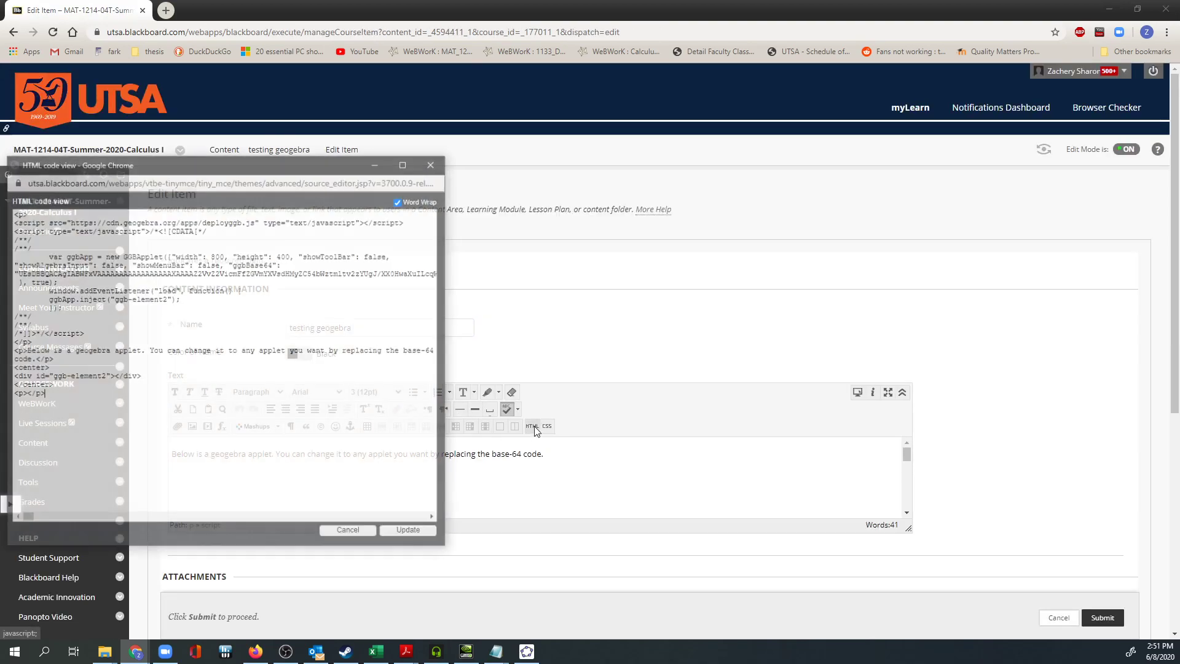
drag(215, 178, 460, 170)
Delete the base-64 string from the ggbBase64 parameter, leaving an empty pair of quotes
drag(271, 251, 266, 251)
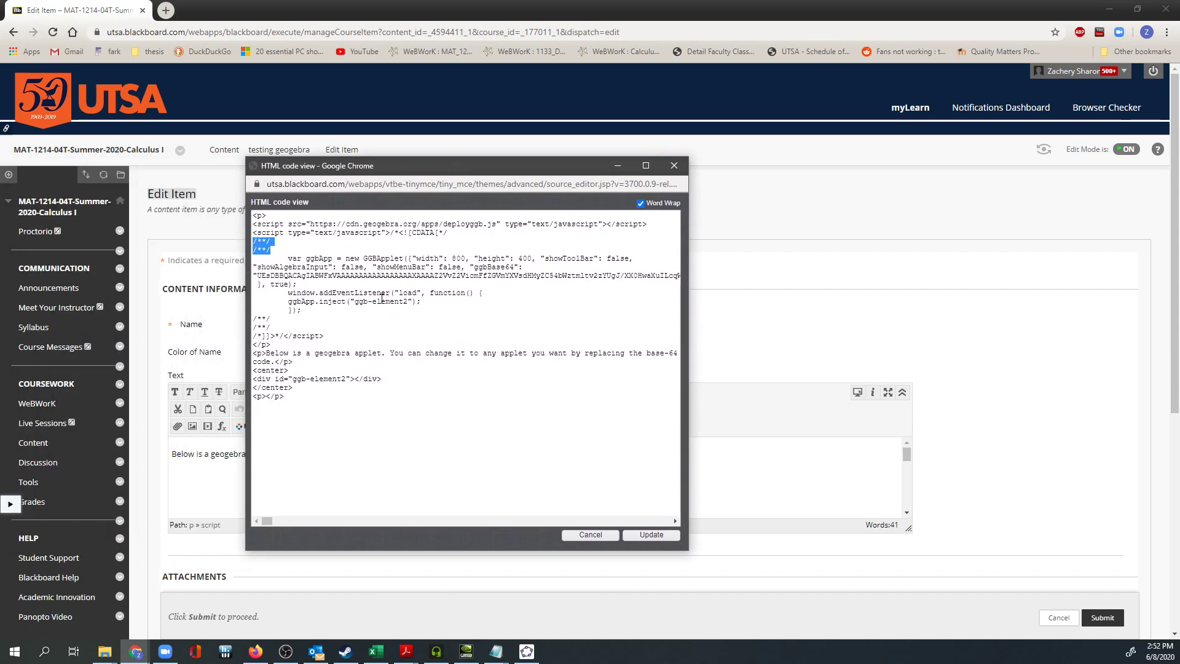
click(271, 277)
mouse_move(311, 276)
mouse_down()
mouse_move(323, 268)
mouse_move(311, 276)
mouse_up()
key(End)
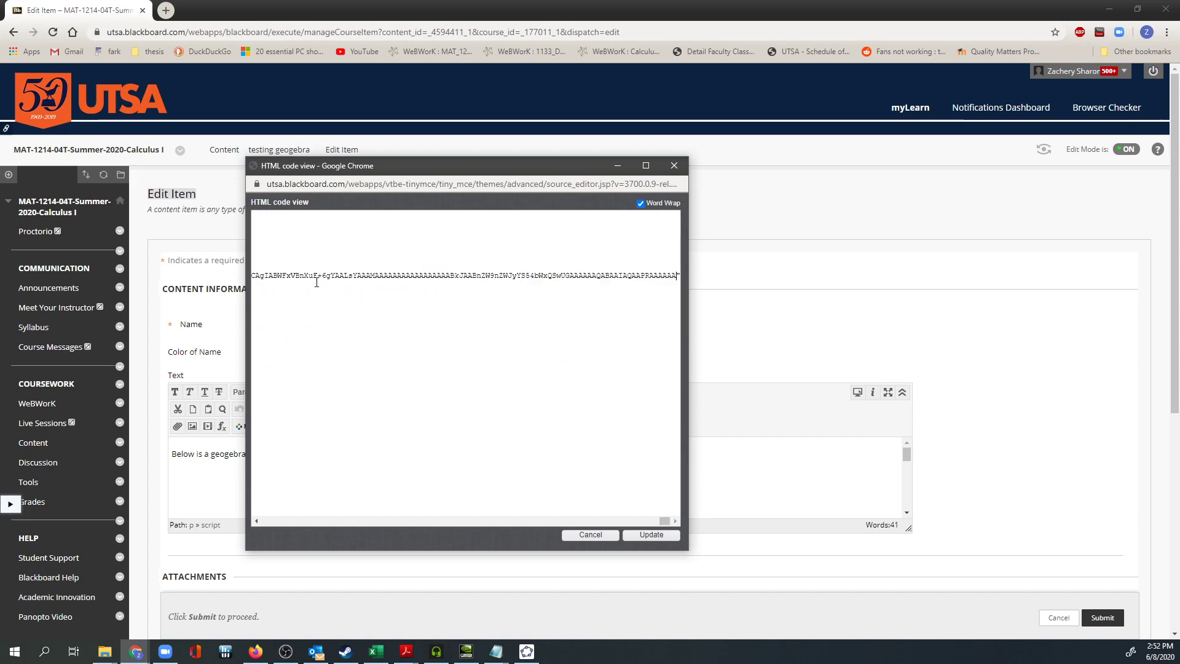
key(shift+Home)
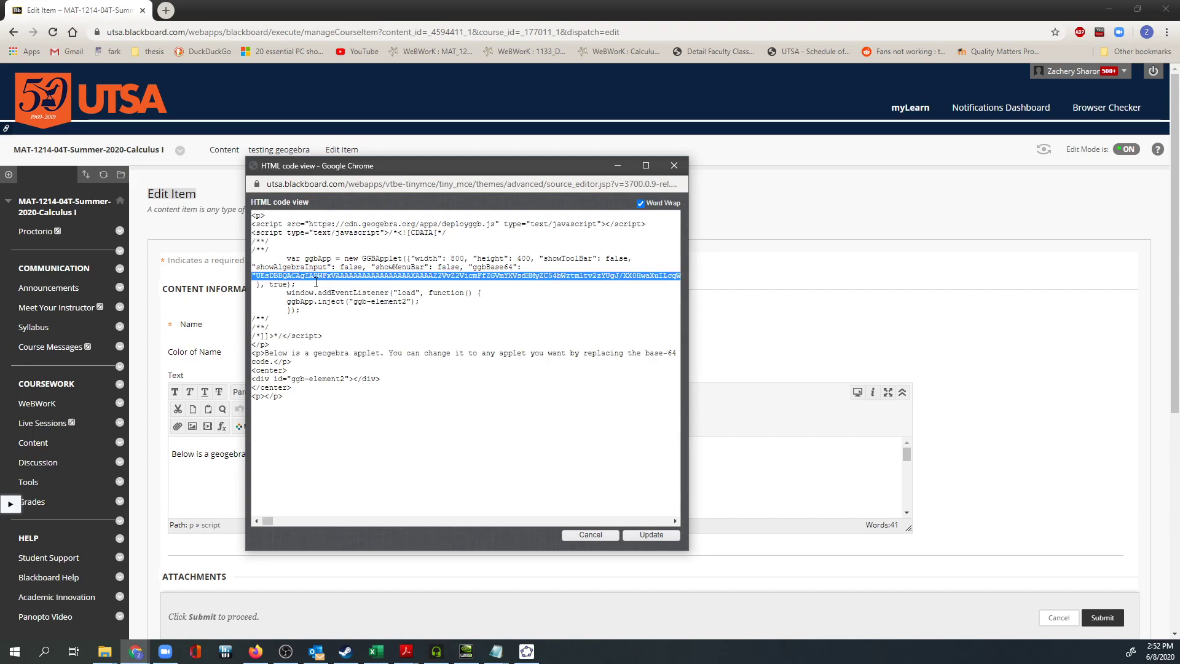
key(BackSpace)
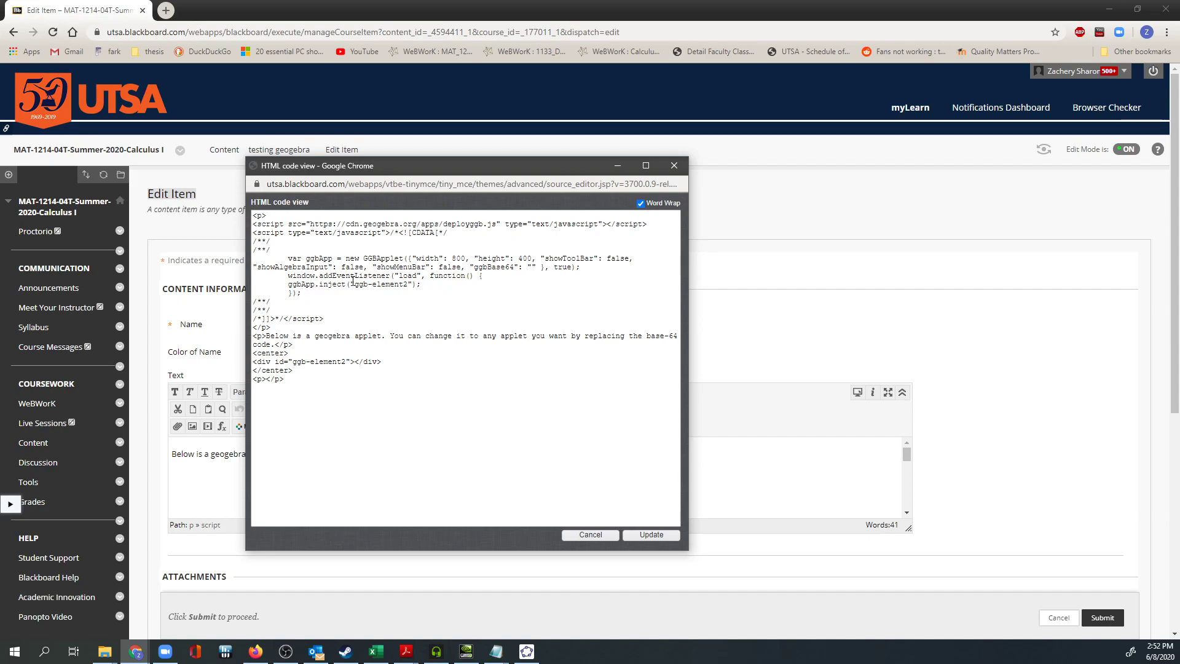
Bring up the two-circle construction in GeoGebra Classic 5, discard the unsaved base-64 note in Notepad, and open a blank Notepad document
click(527, 651)
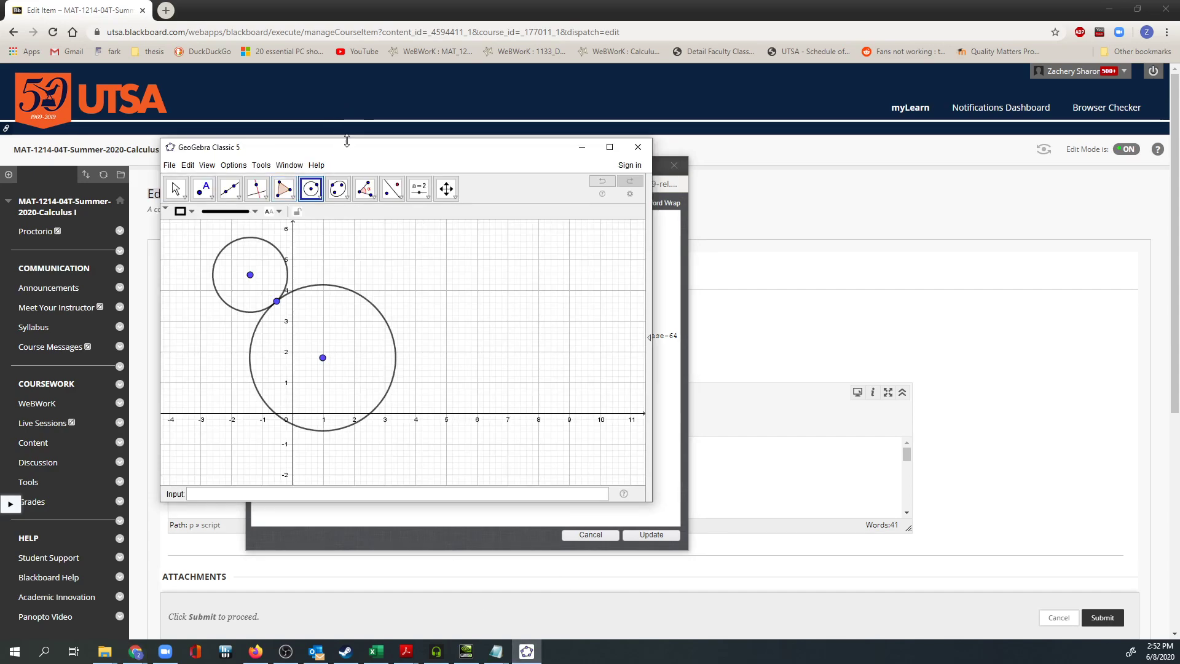
drag(350, 149, 580, 141)
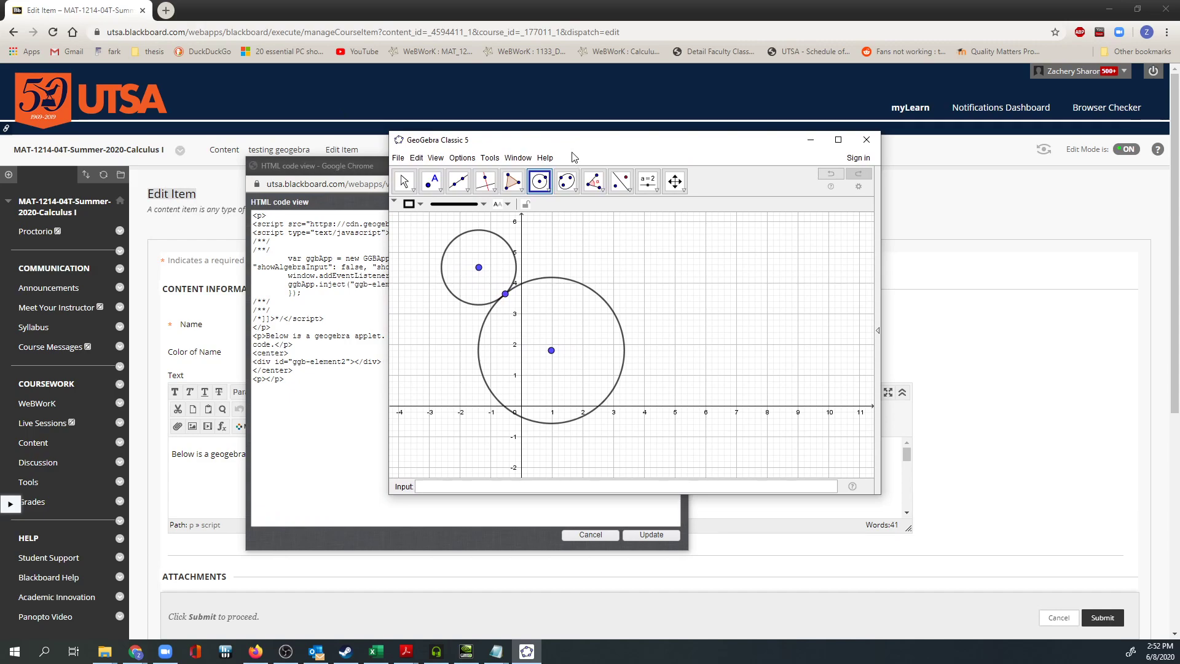
click(496, 651)
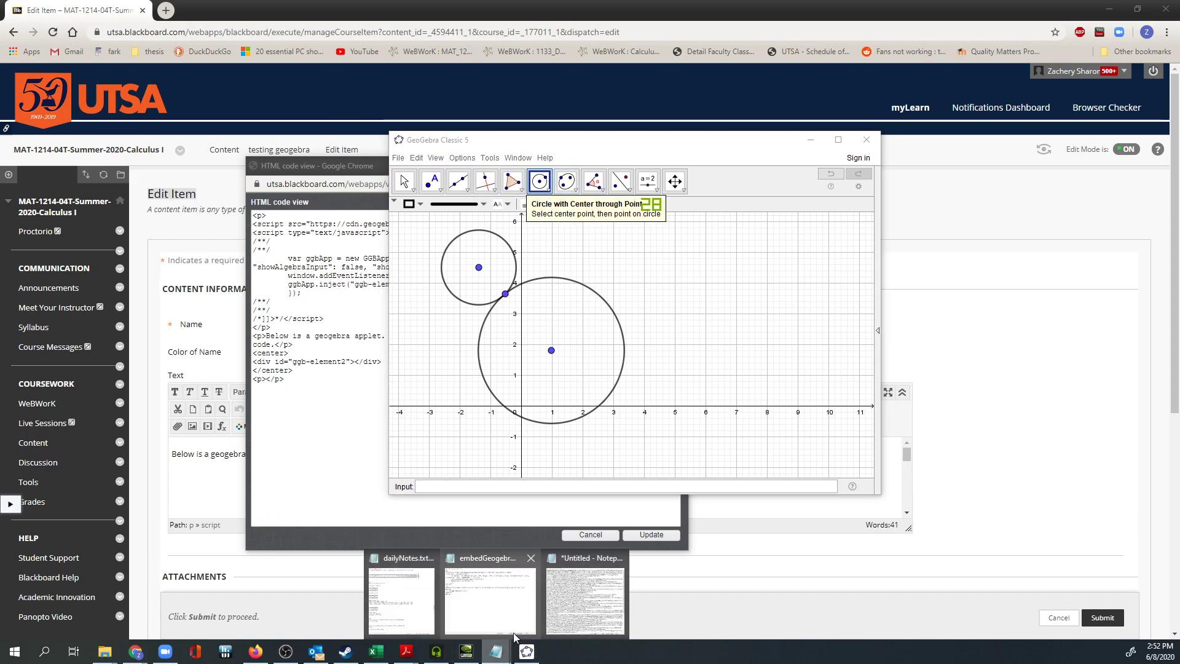
click(620, 558)
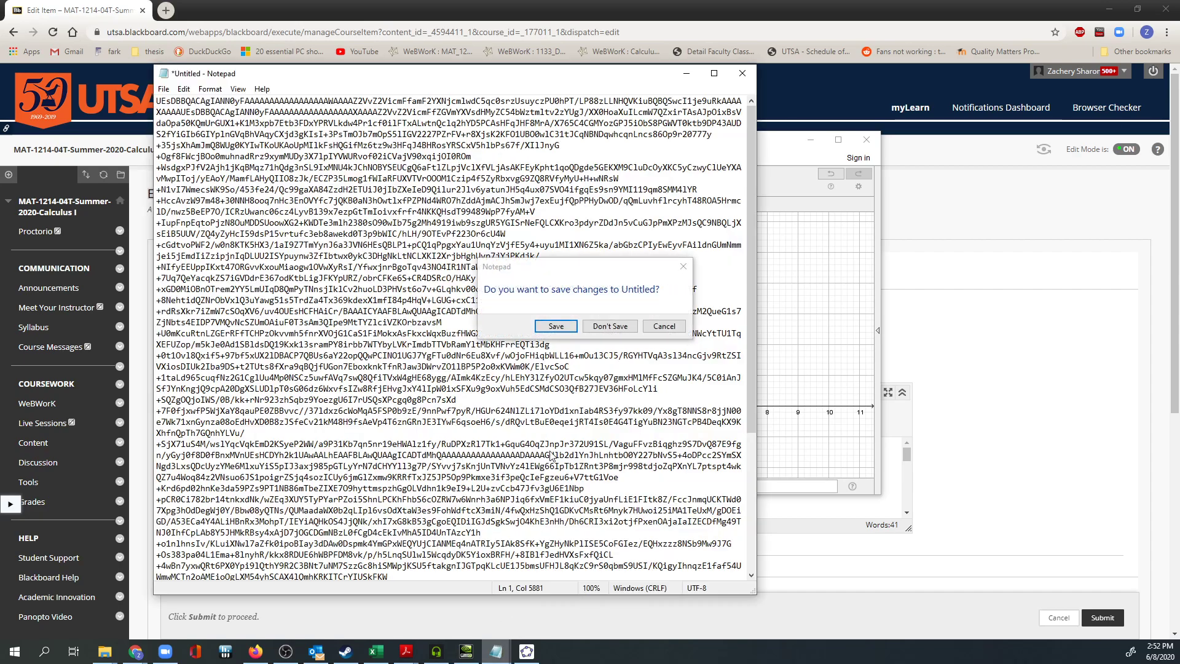
click(610, 326)
click(498, 652)
right_click(498, 652)
click(468, 590)
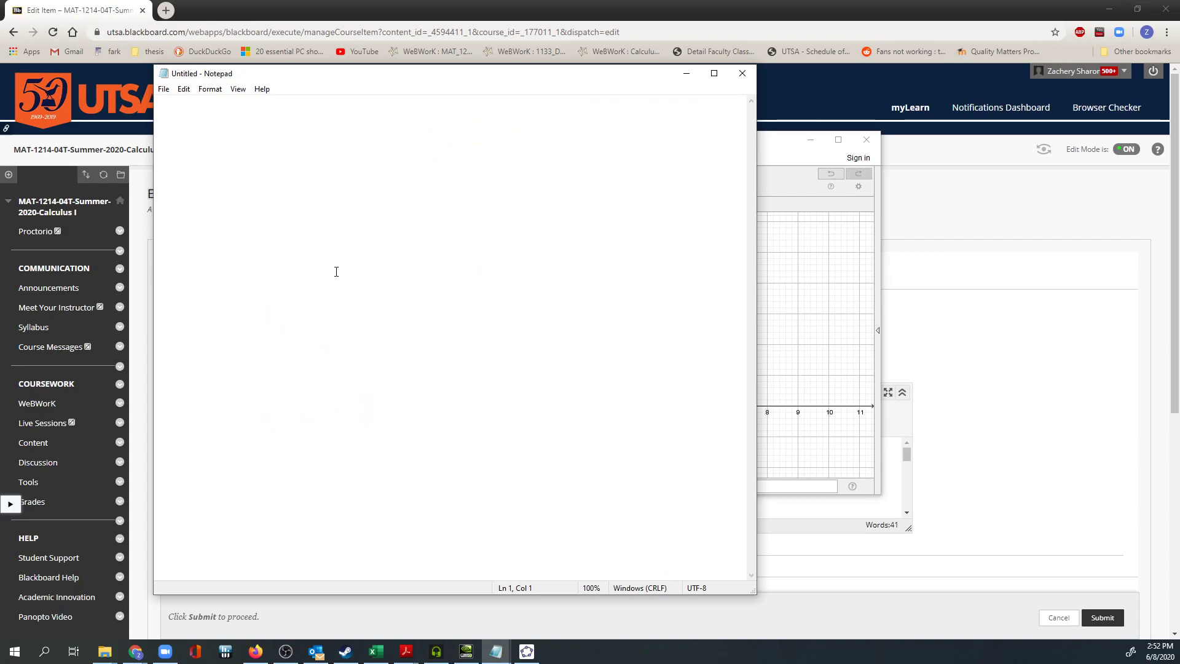
text(<center> <div id="ggb-element"></div> </center>)
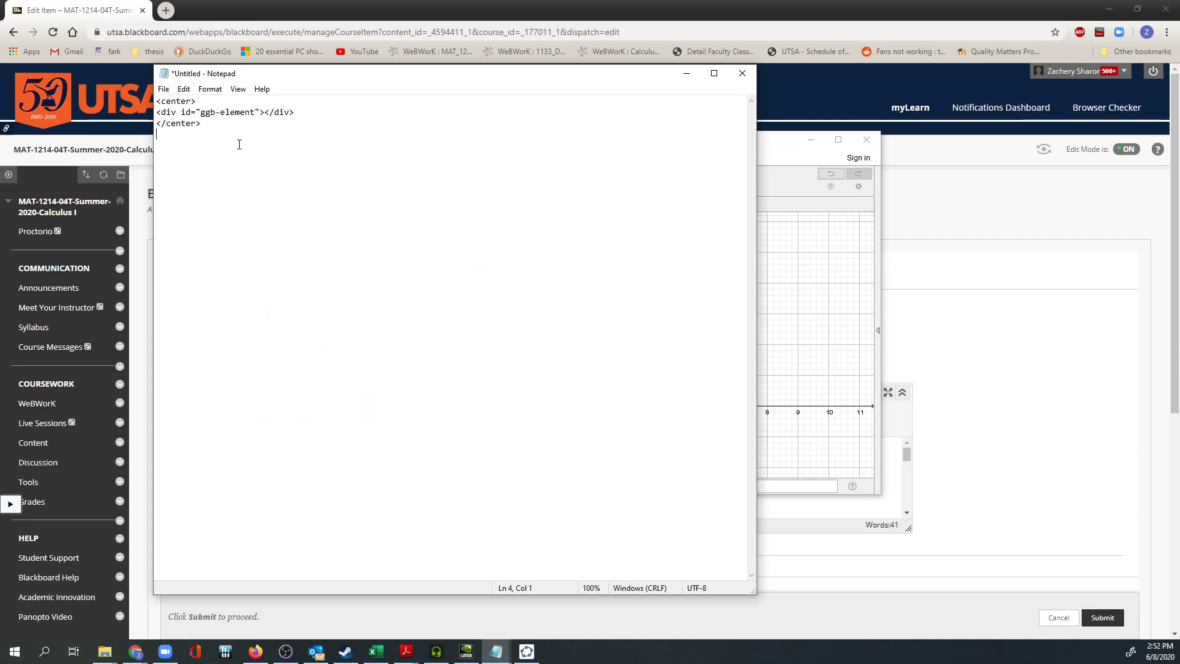
key(shift+Up)
key(shift+Up)
key(shift+Up)
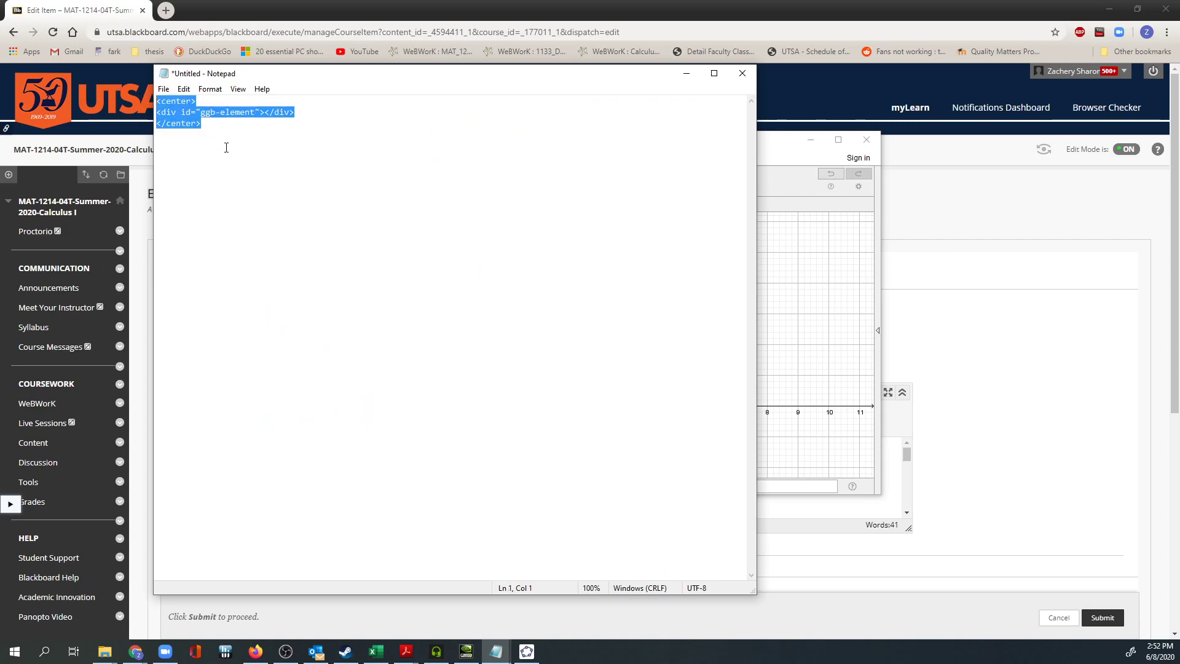
key(ctrl+x)
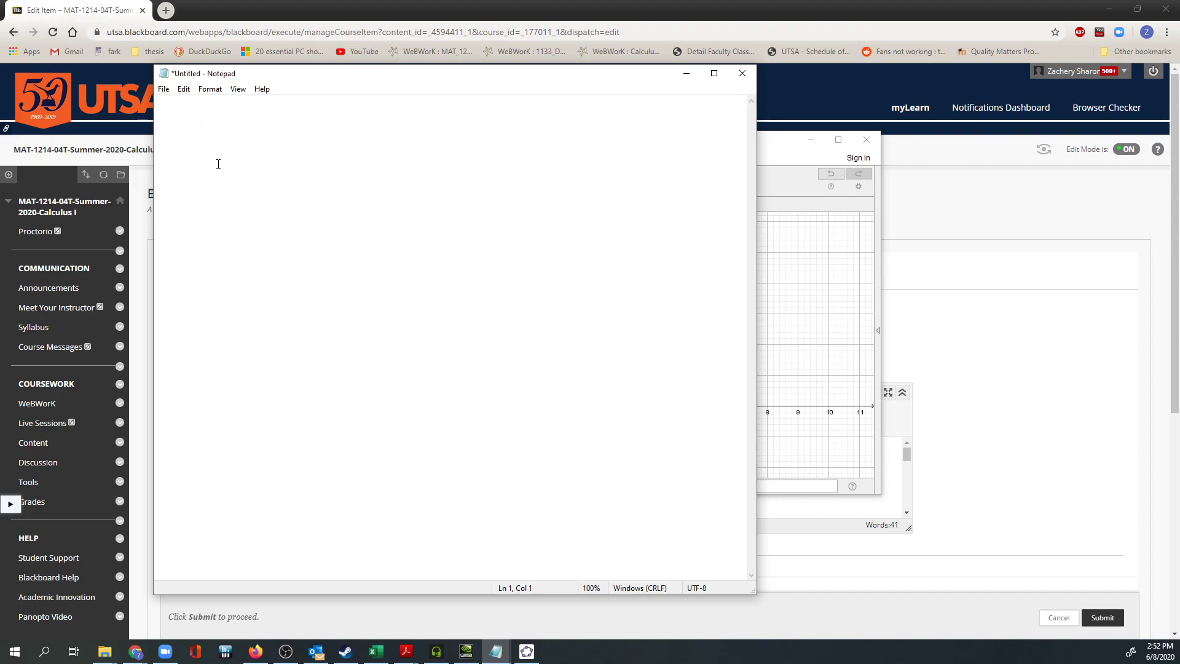
Copy the two-circle GeoGebra construction as a base-64 string and paste it into the blank Notepad document
click(762, 157)
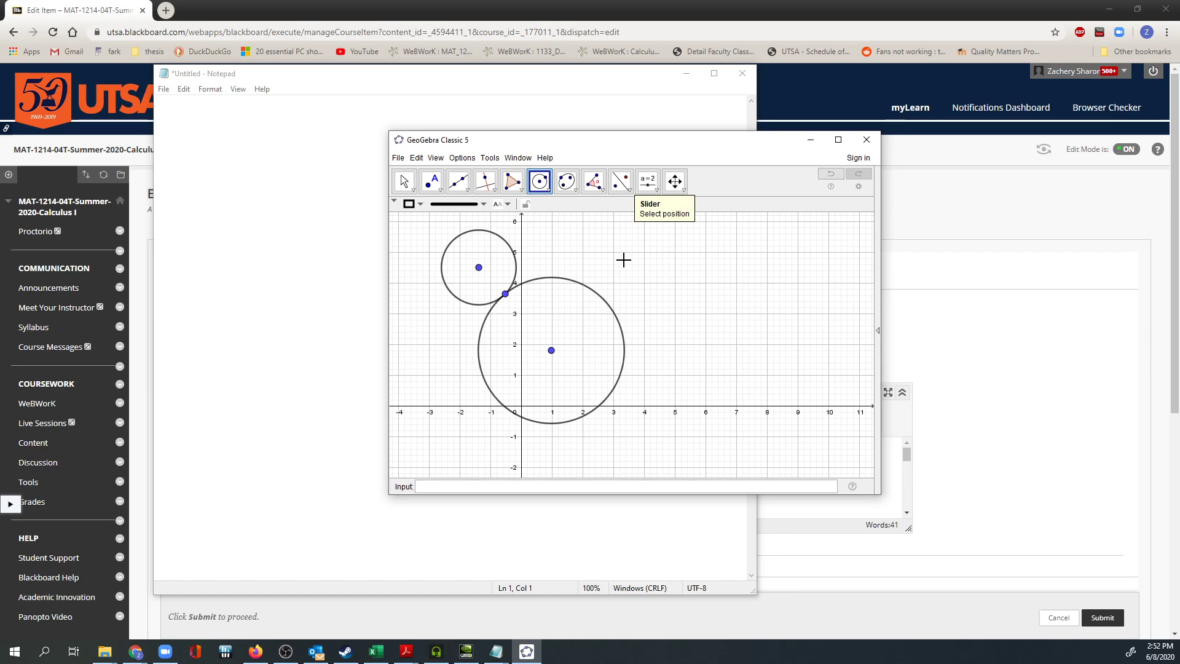
click(290, 195)
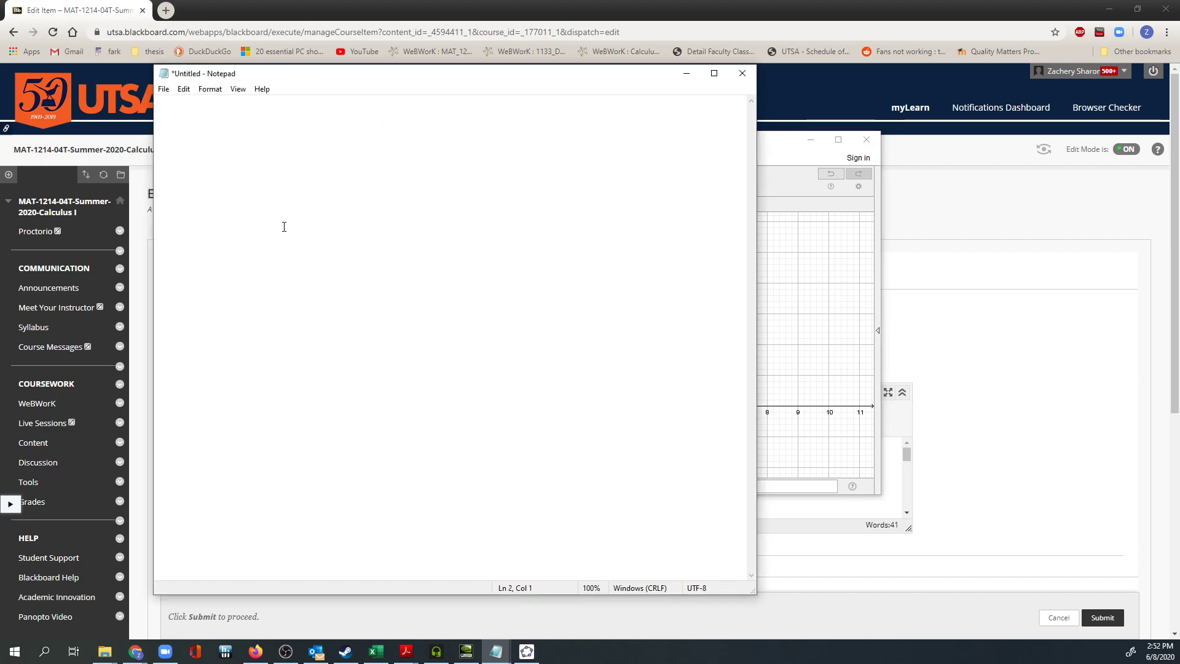
key(ctrl+v)
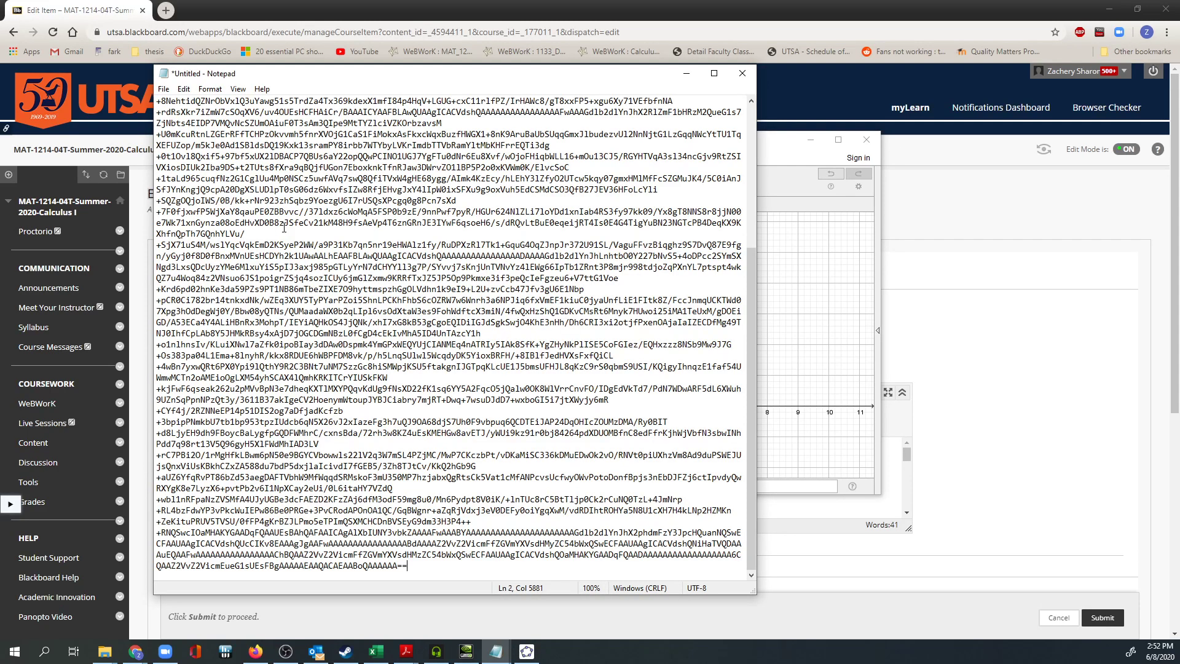
Return to the HTML code view in Chrome and paste the two-circle construction's base-64 string between the ggbBase64 quotes
click(687, 73)
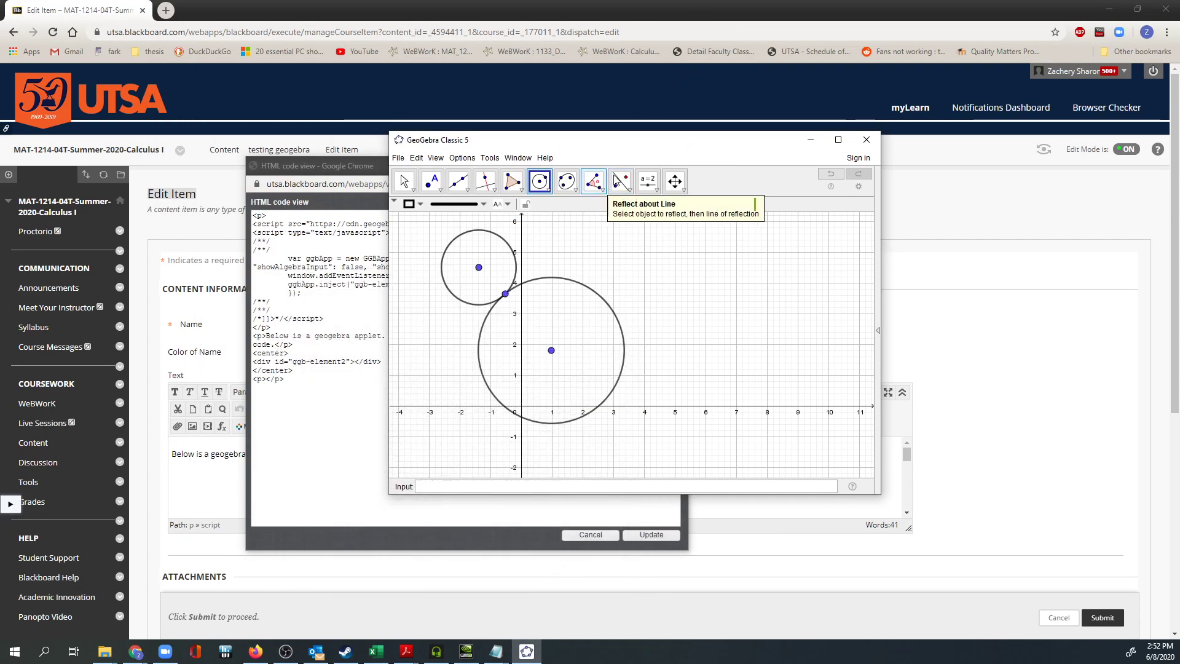
drag(626, 148, 622, 140)
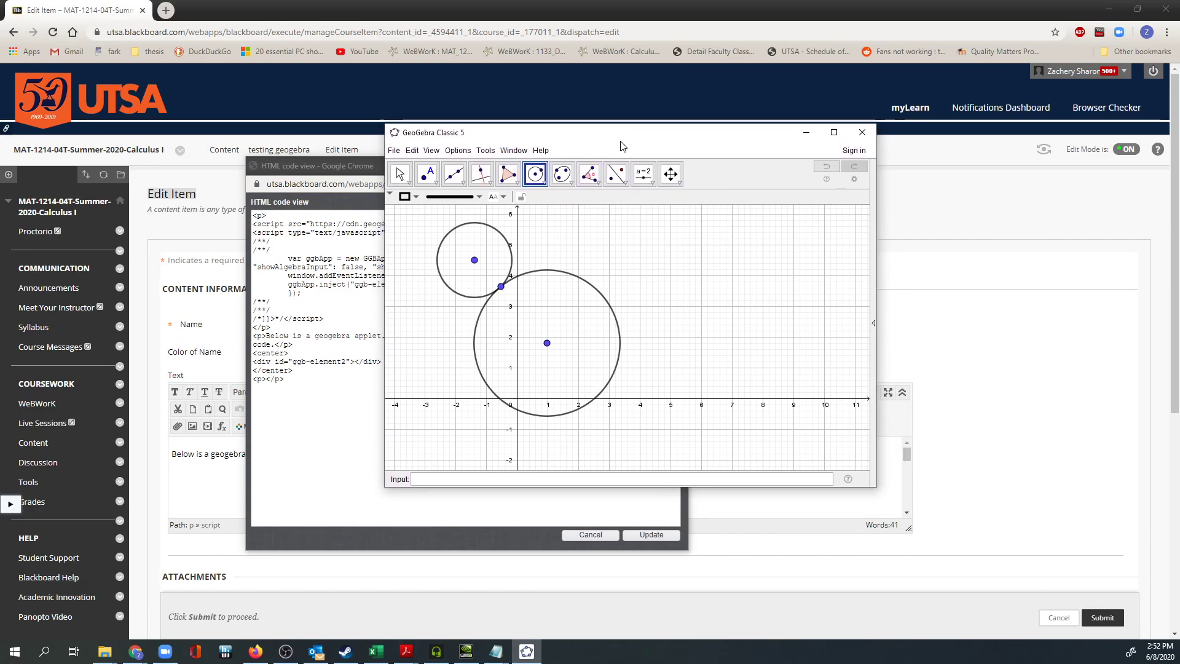
click(360, 166)
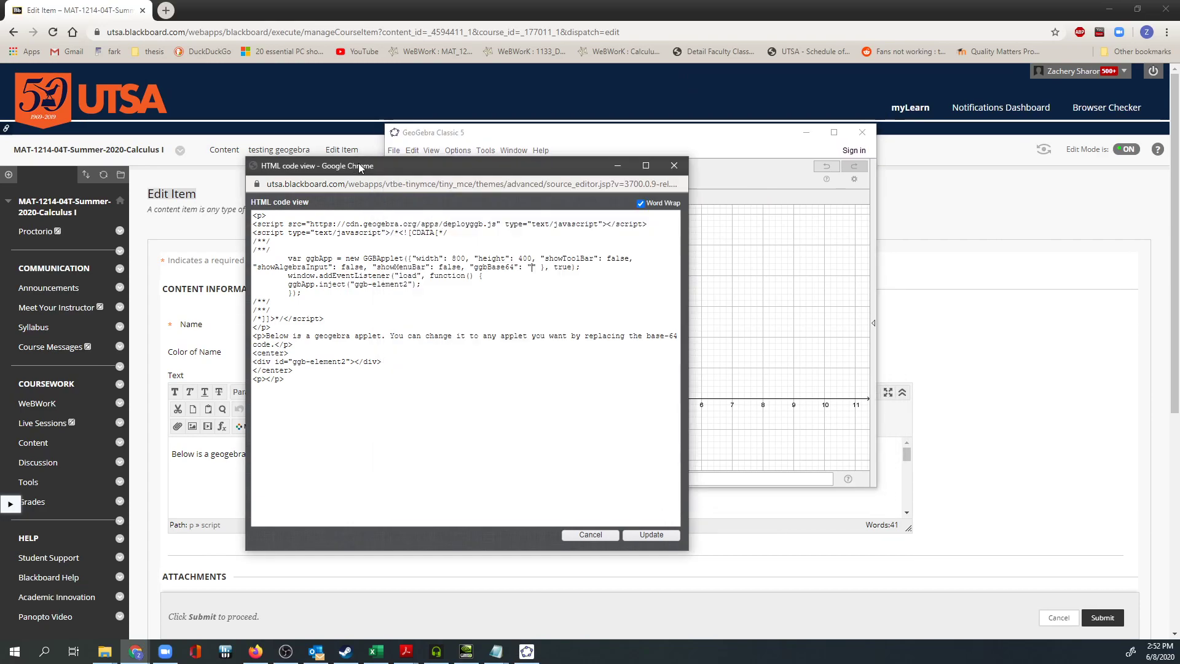
click(532, 268)
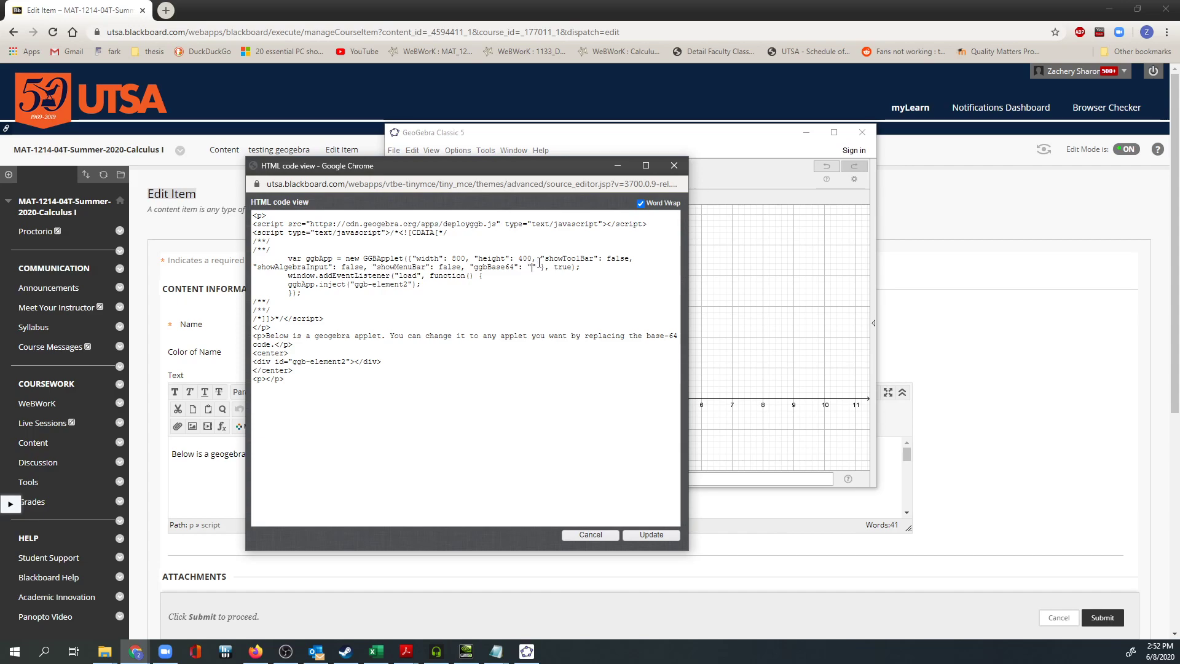
key(ctrl+v)
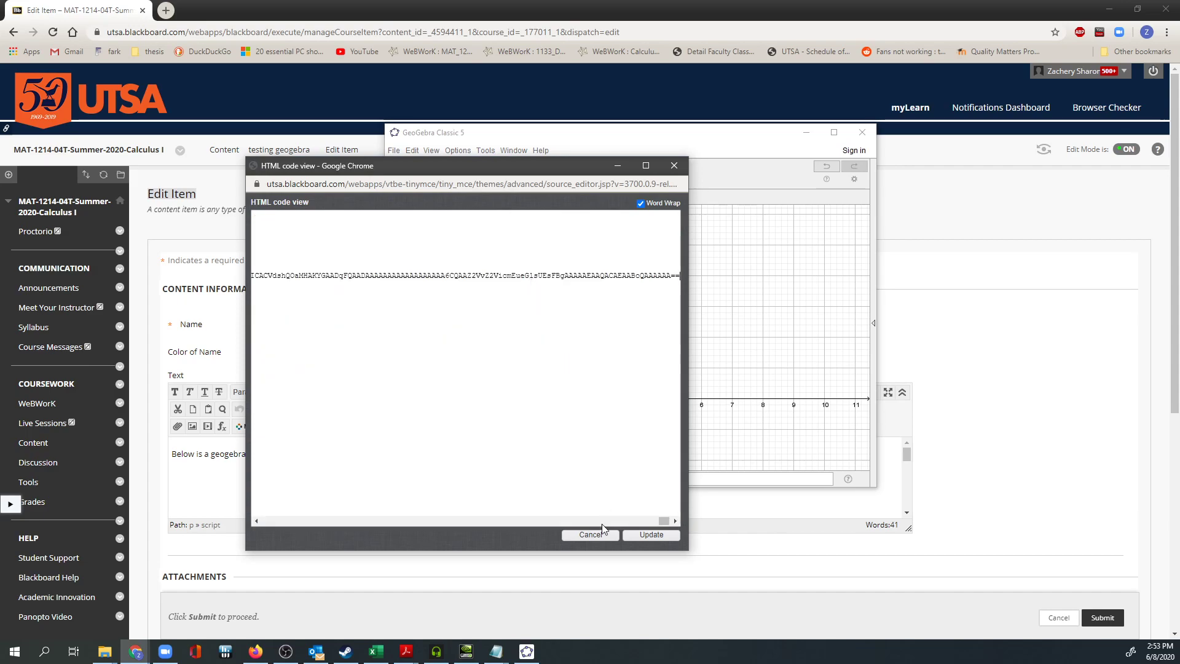
drag(662, 521, 251, 520)
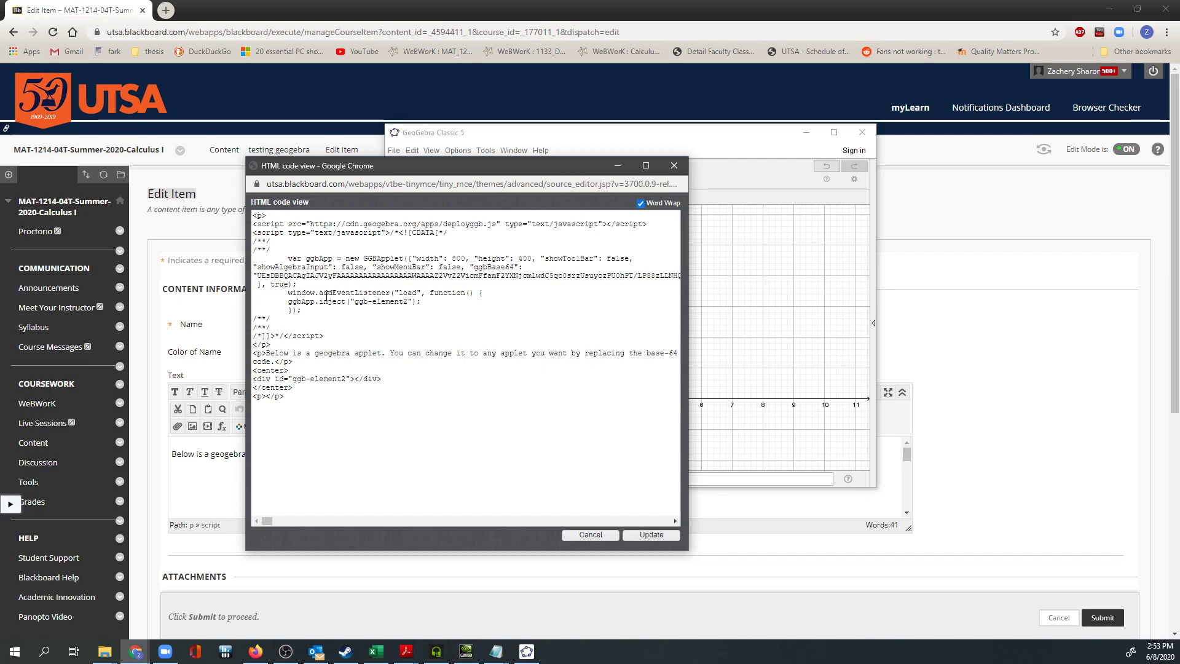
drag(293, 259, 350, 258)
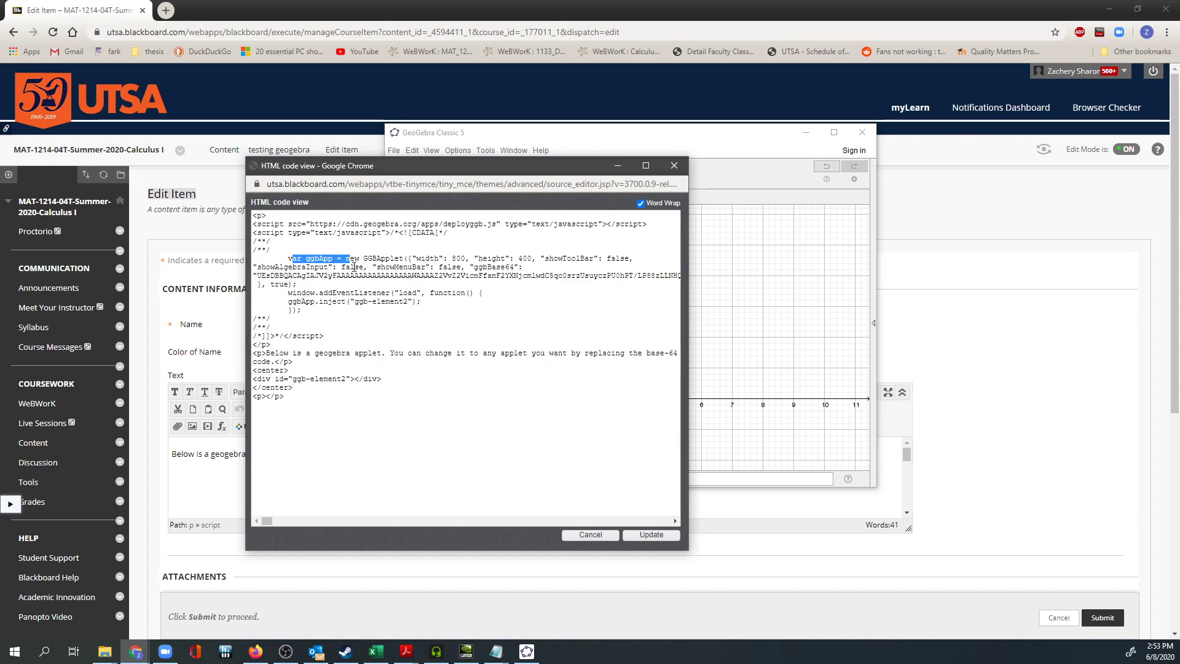
Rename the applet variable to ggbApp2 in its declaration and inject call, update the code, and submit the item
click(331, 259)
text(2)
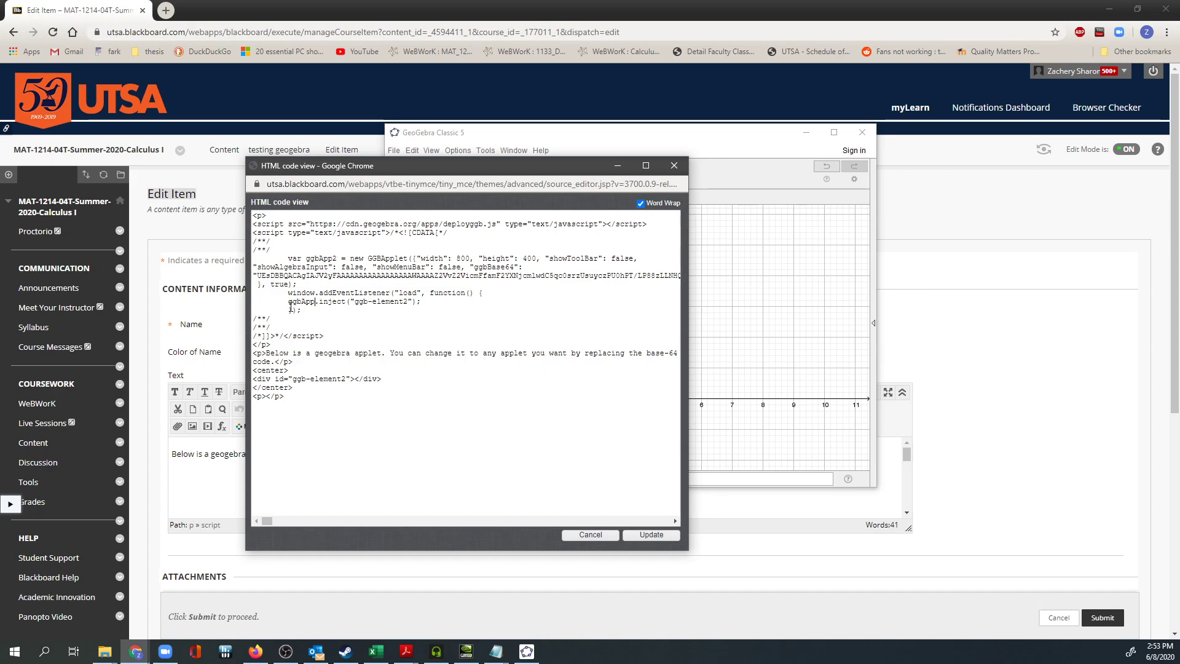
text(2)
click(637, 537)
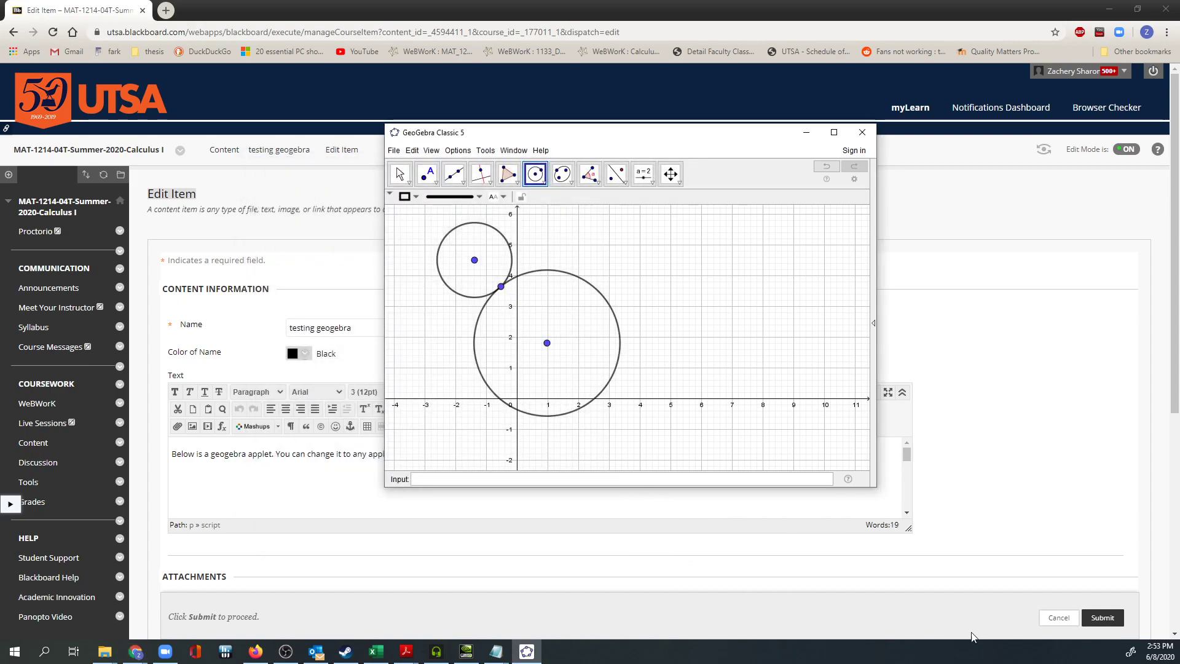
click(1096, 626)
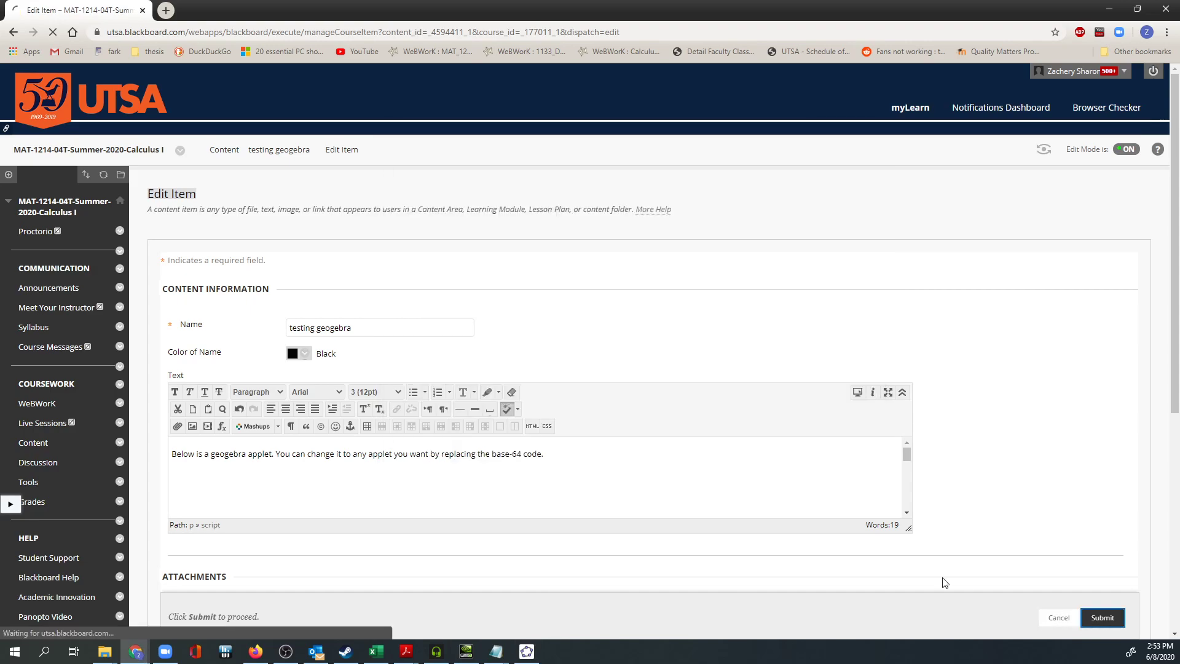
Check the triangle and two-circle applets in both testing geogebra items on the Content page
scroll(301, 372, down, 1)
scroll(292, 354, down, 9)
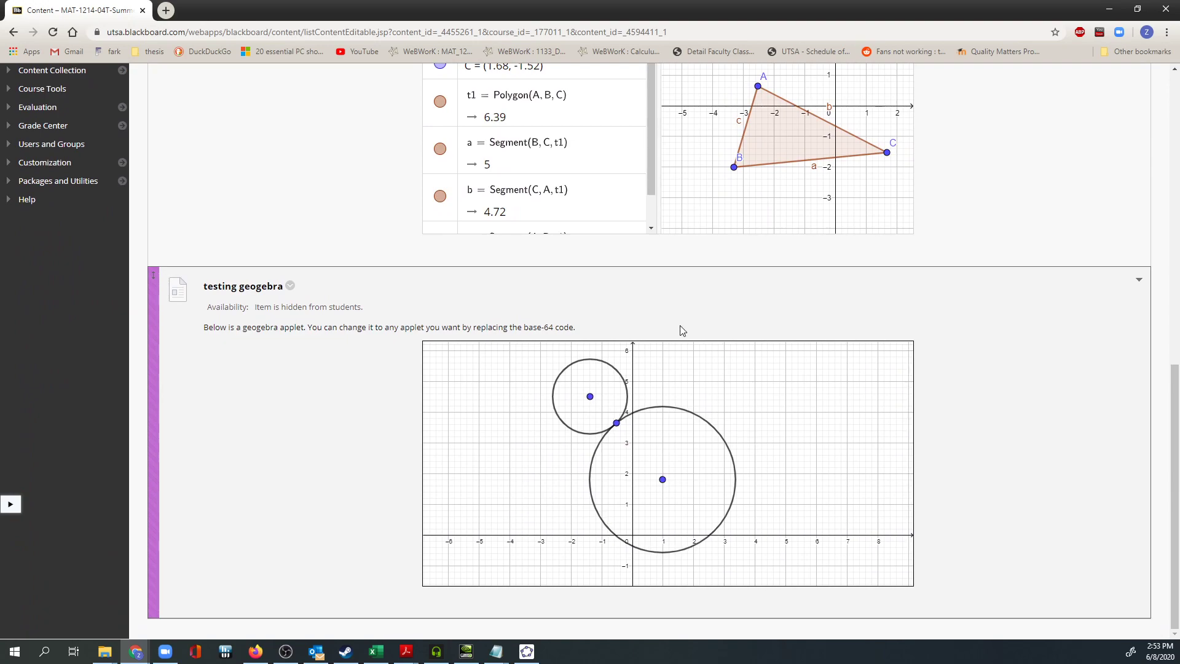
click(291, 287)
click(318, 299)
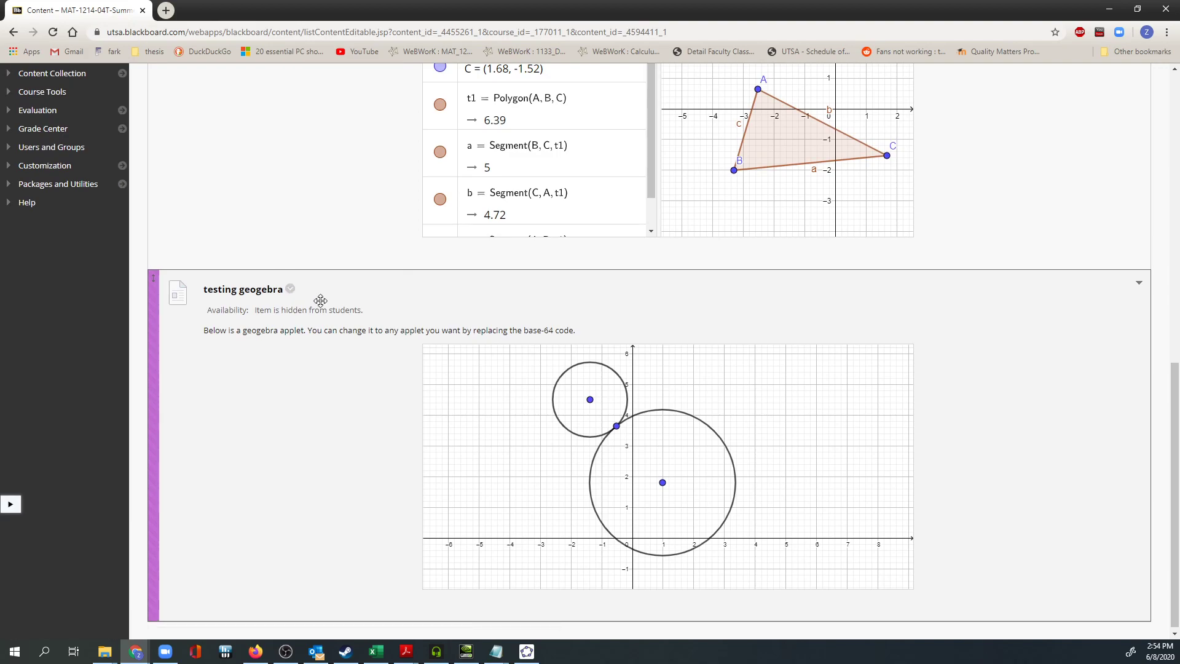
scroll(271, 404, up, 7)
scroll(271, 381, down, 8)
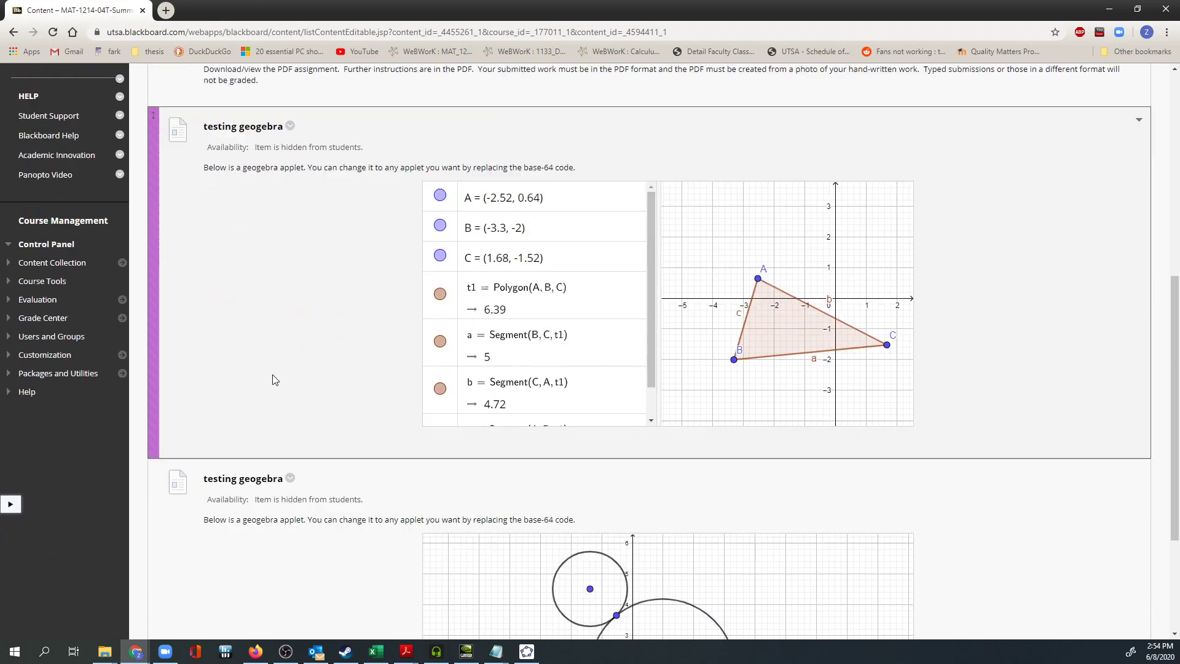
Create a new content item on the Content page and name it "ggb from scratch"
scroll(253, 397, up, 10)
click(264, 258)
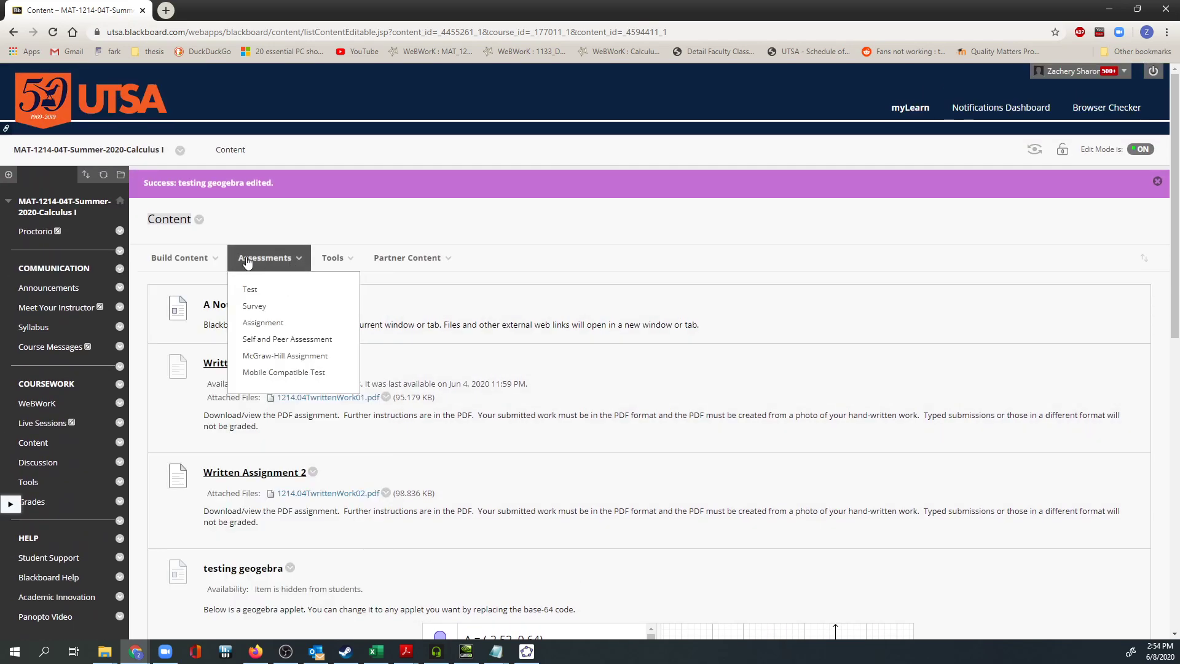
click(178, 259)
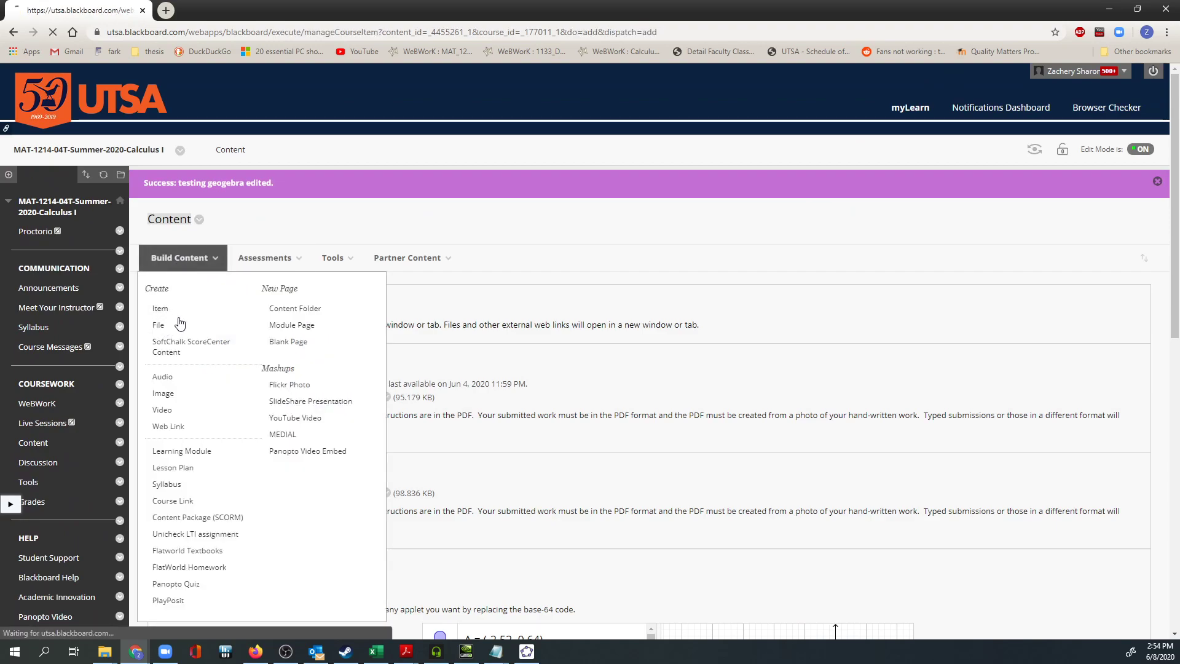
click(161, 309)
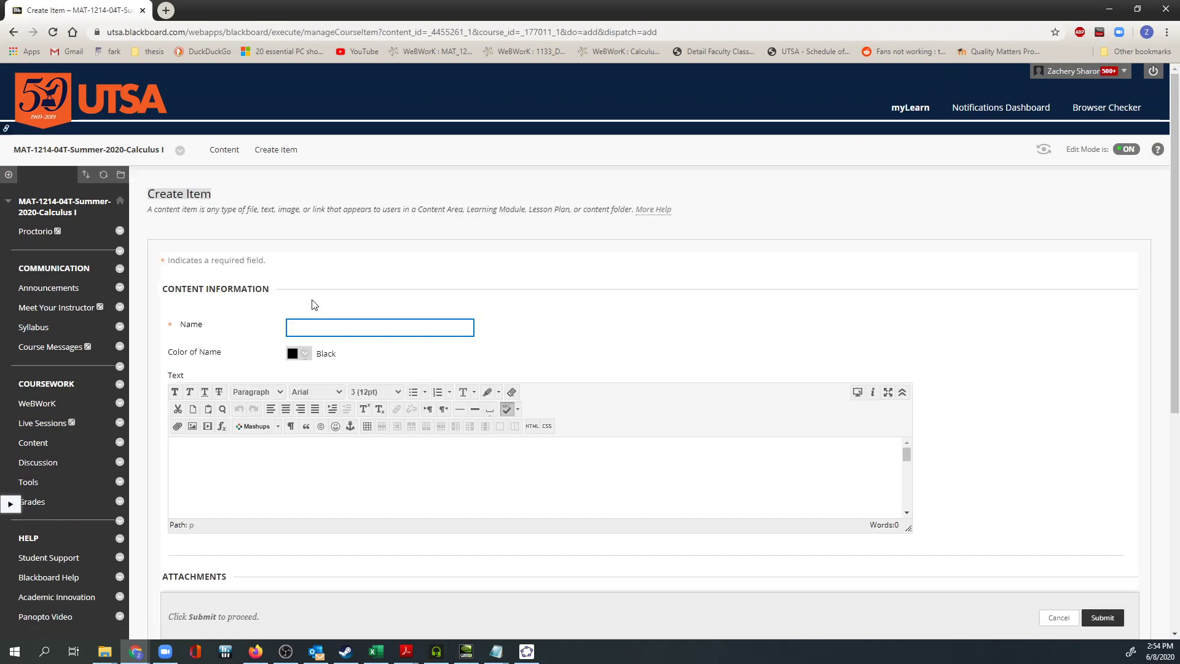
text(ggb)
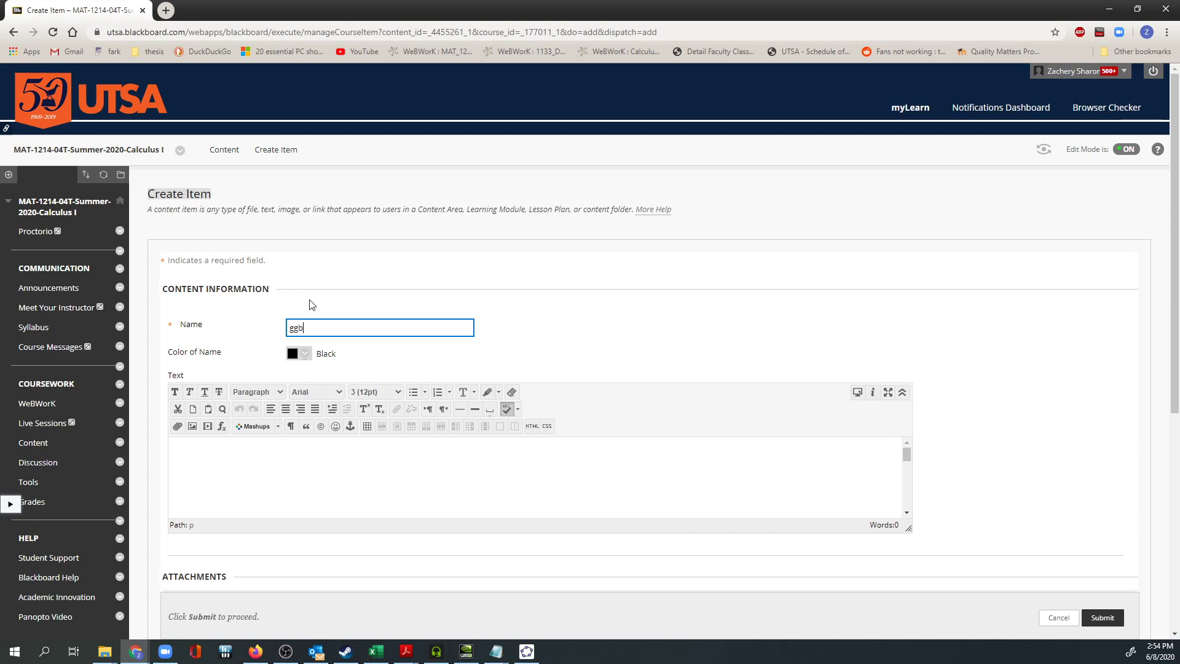
text( from scratch)
Copy the whole embed code from embedGeogebraInBb.txt in Notepad into the new item's empty HTML code view
click(532, 427)
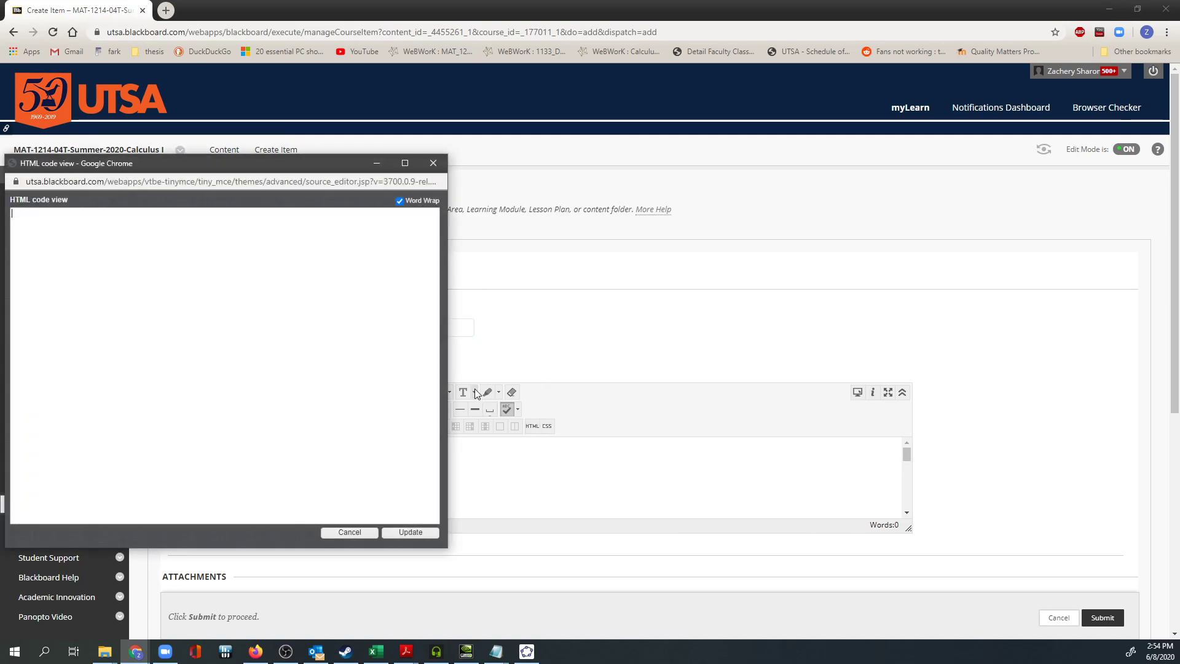
mouse_move(496, 651)
click(489, 611)
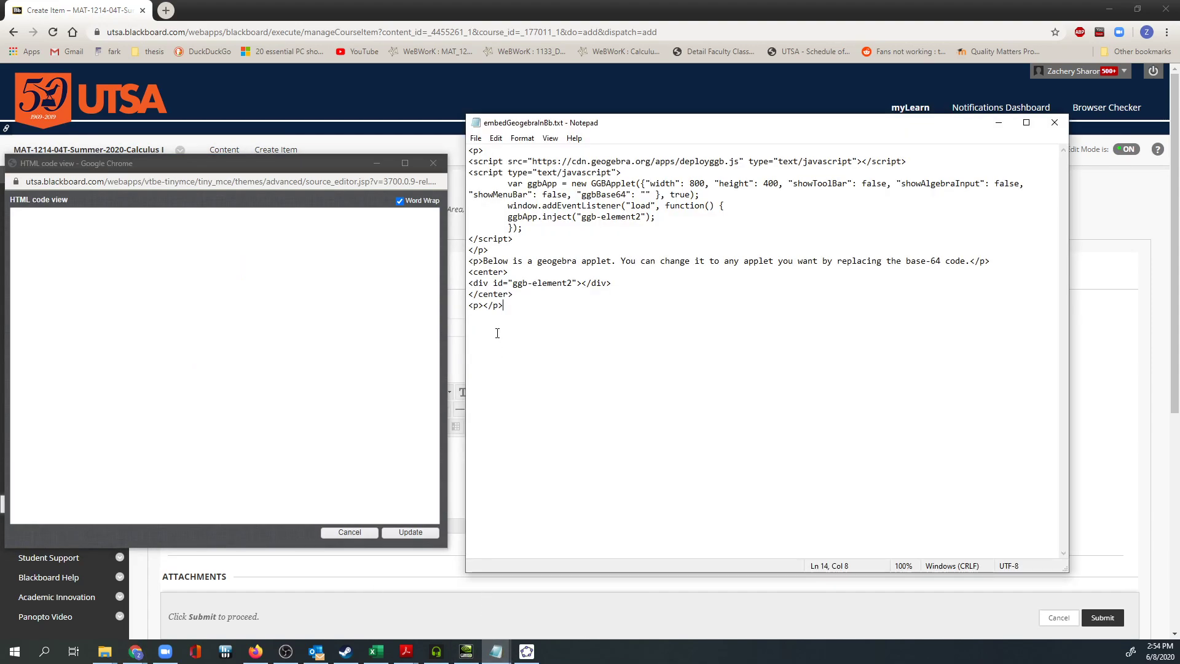
drag(516, 315, 468, 149)
key(ctrl+c)
click(163, 343)
key(ctrl+v)
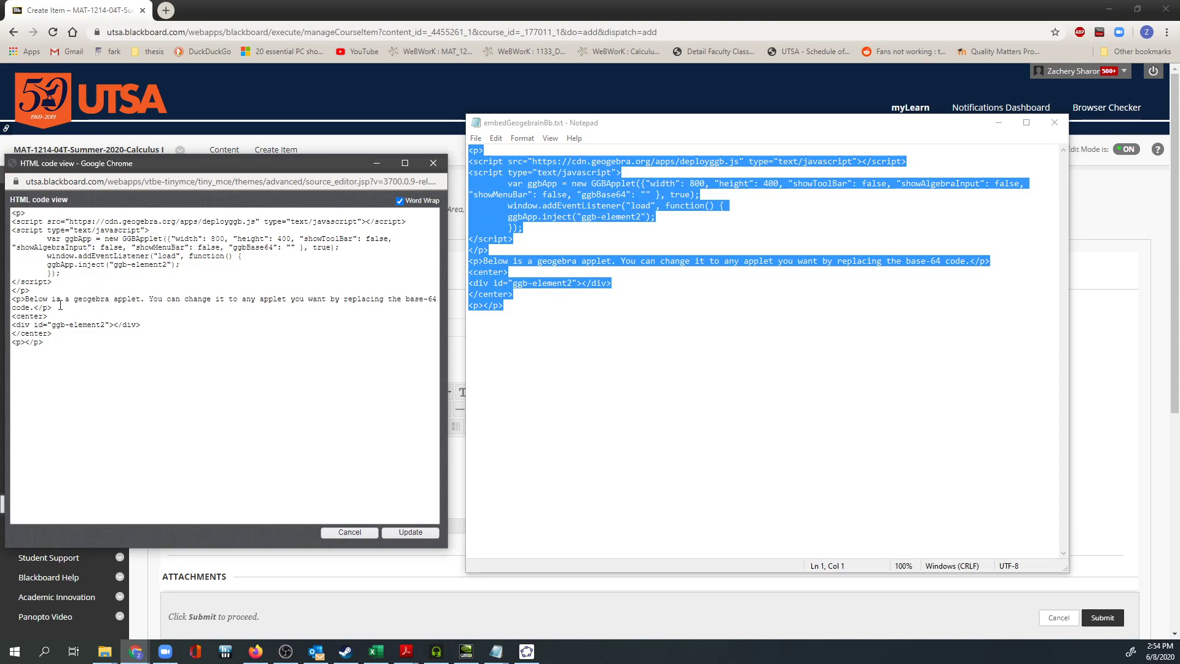
Rename the variable to ggbApp3 and the element id to ggb-element3 throughout the pasted code, ending between the empty ggbBase64 quotes
text(3)
key(Down)
key(Down)
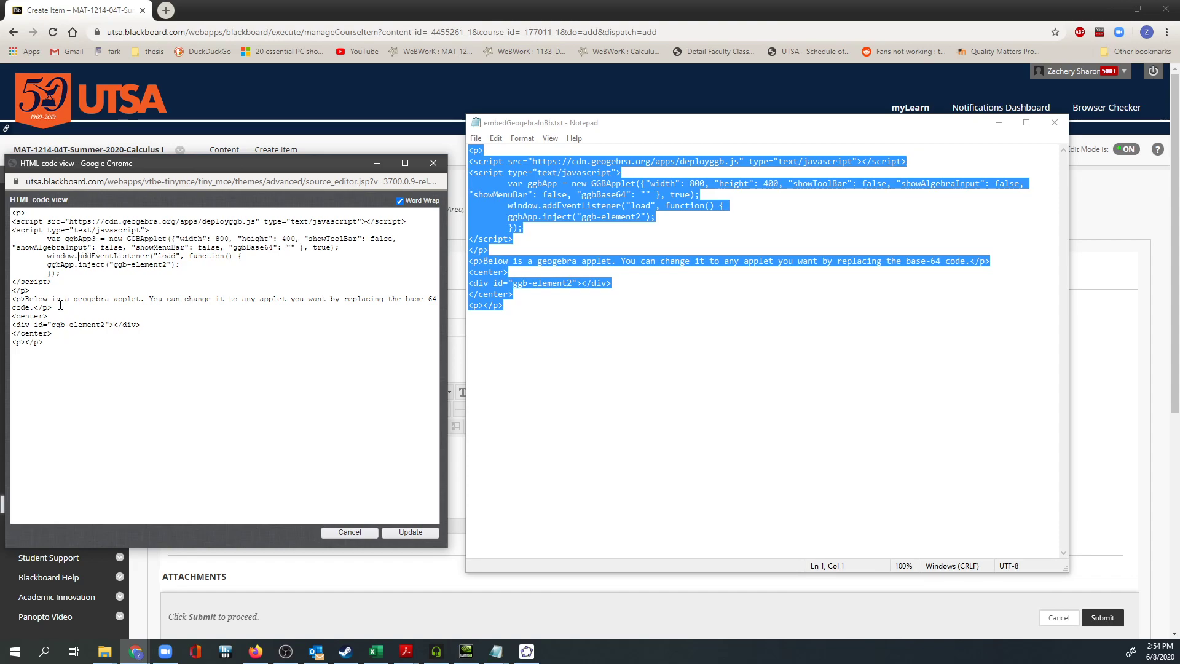
text(3)
drag(65, 239, 143, 265)
drag(149, 264, 169, 264)
click(177, 268)
key(BackSpace)
text(3)
drag(304, 247, 224, 239)
click(290, 248)
Switch to GeoGebra Classic 5 and delete both circles and all their points
click(999, 122)
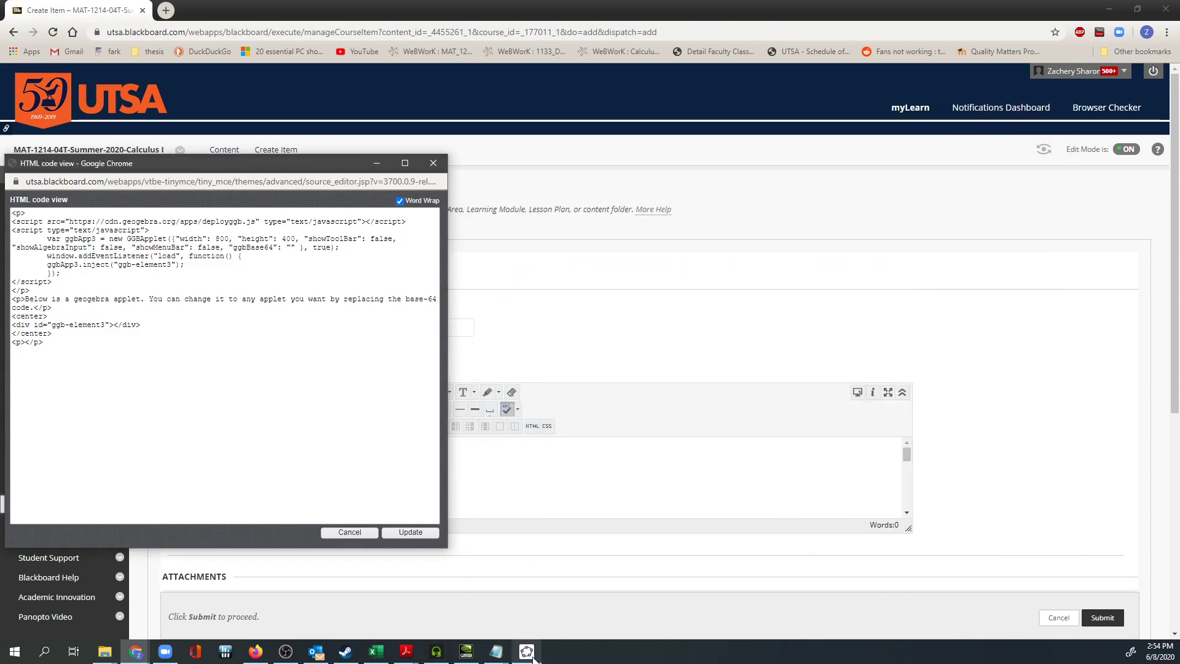
click(527, 651)
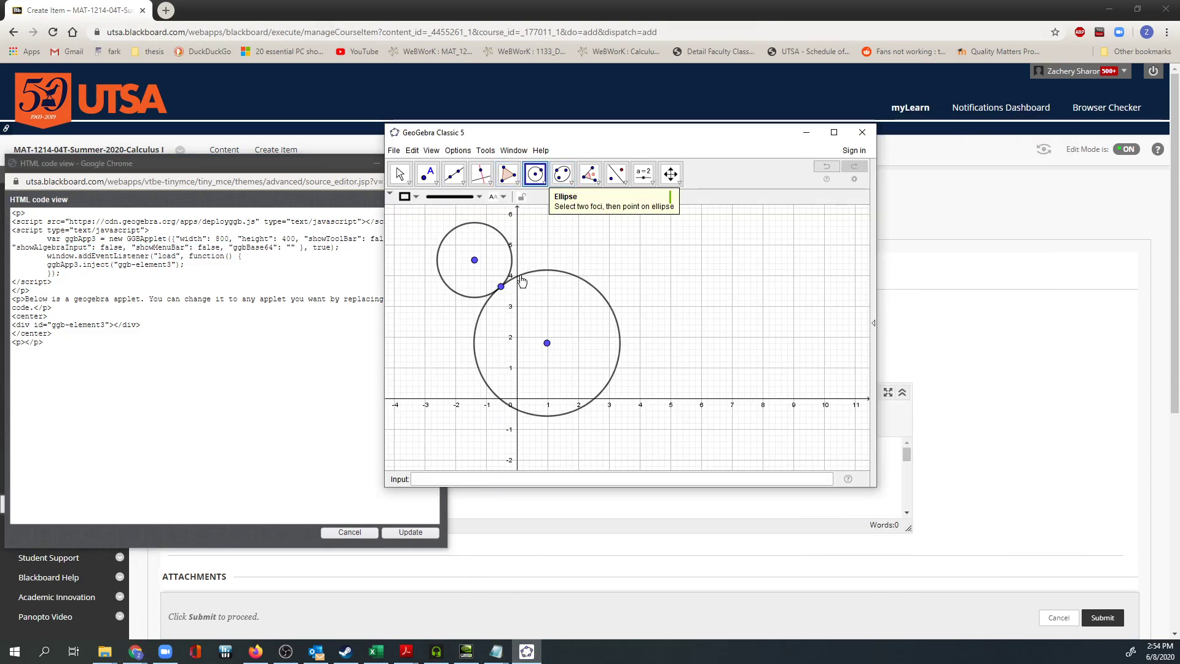
click(502, 284)
key(Delete)
click(475, 263)
key(Delete)
click(549, 344)
key(Delete)
click(594, 275)
click(614, 306)
key(Delete)
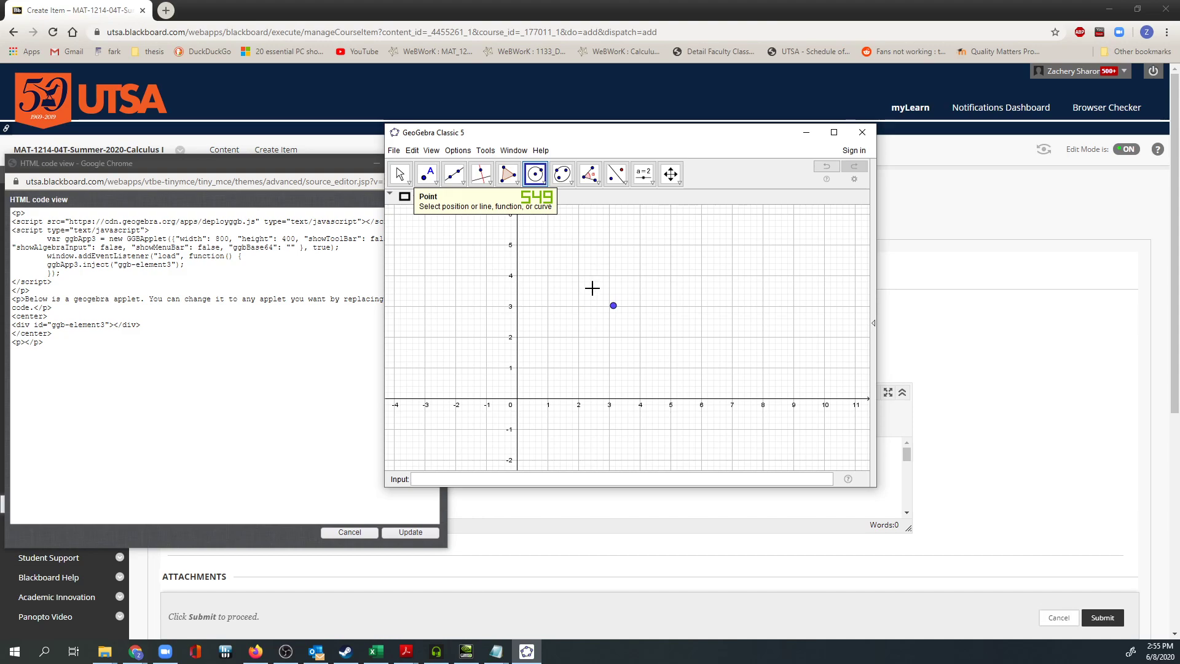
click(614, 306)
key(Delete)
Draw an ellipse with foci at about (2.1, 2.8) and (5.3, 2.7) passing through about (1.4, 1.6)
click(562, 174)
click(583, 312)
click(679, 317)
click(559, 349)
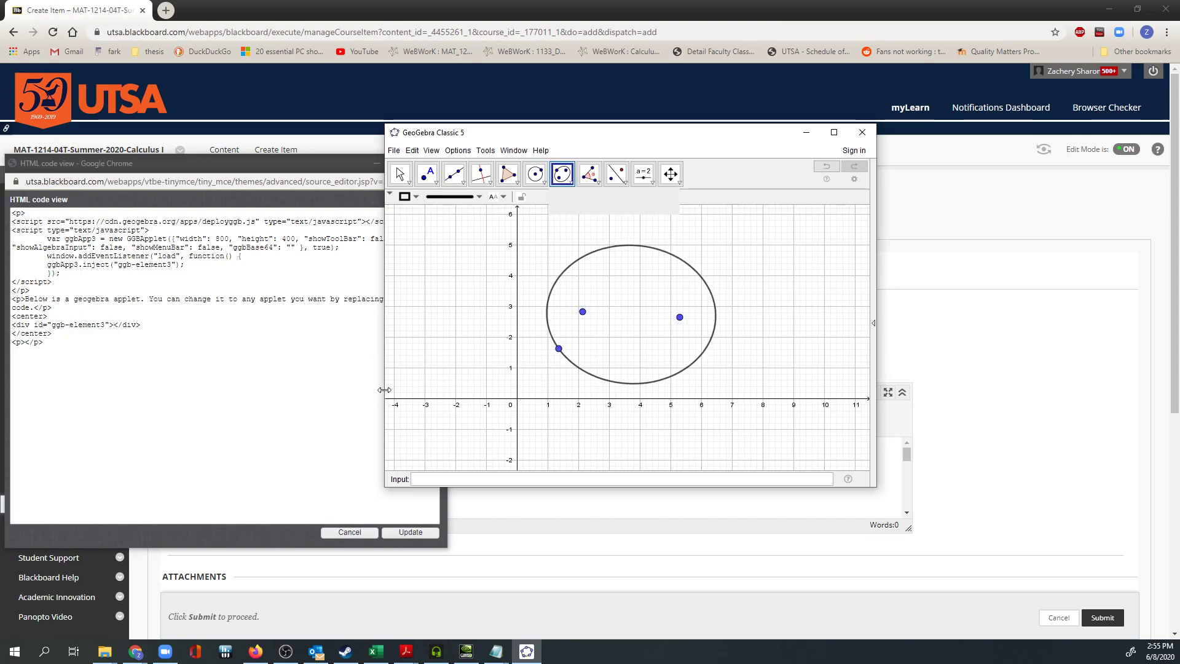
Insert the ellipse construction's base-64 string between the ggbBase64 quotes in Chrome's HTML code view and submit the new item
drag(491, 140, 527, 134)
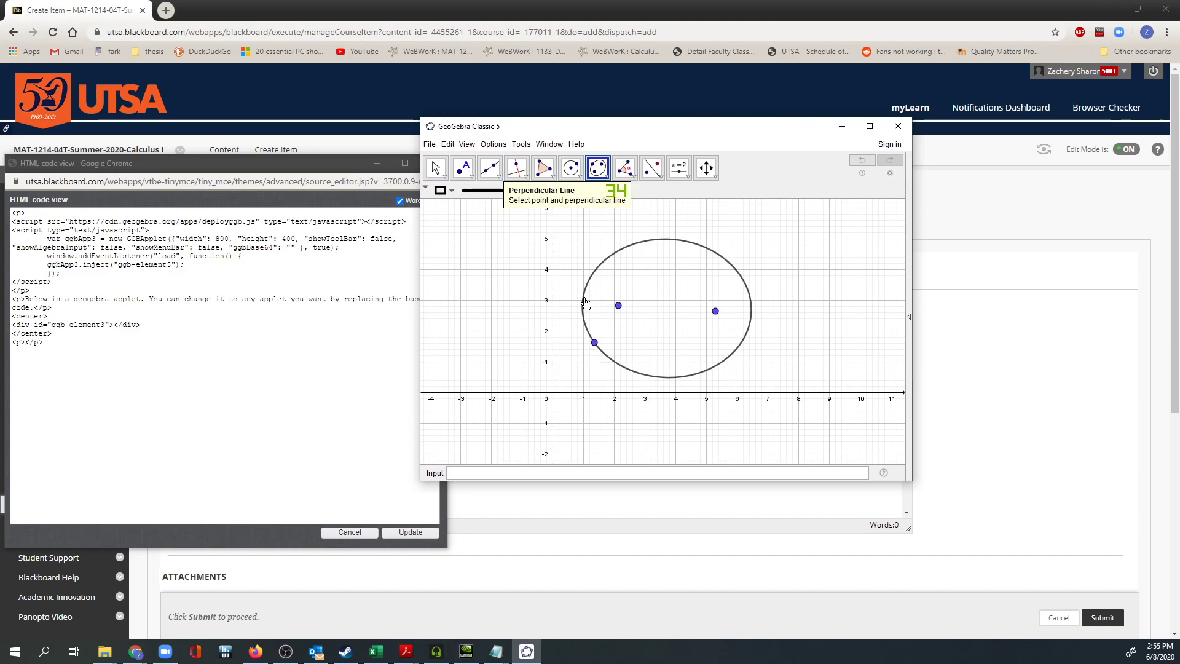
click(193, 276)
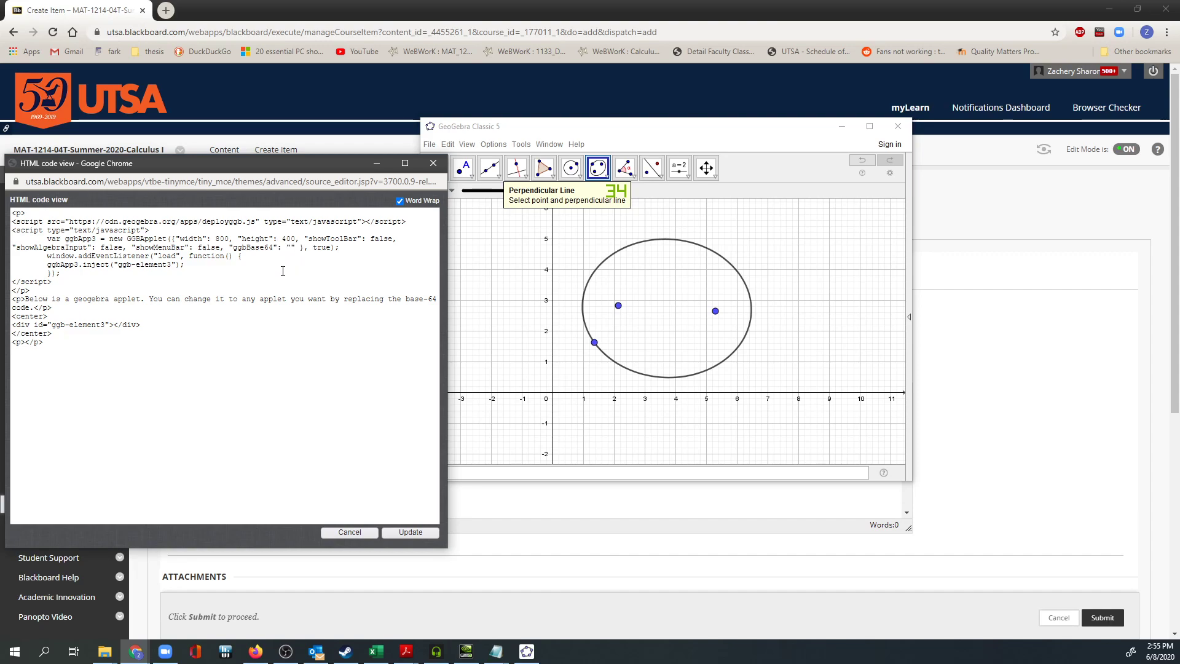
key(ctrl+v)
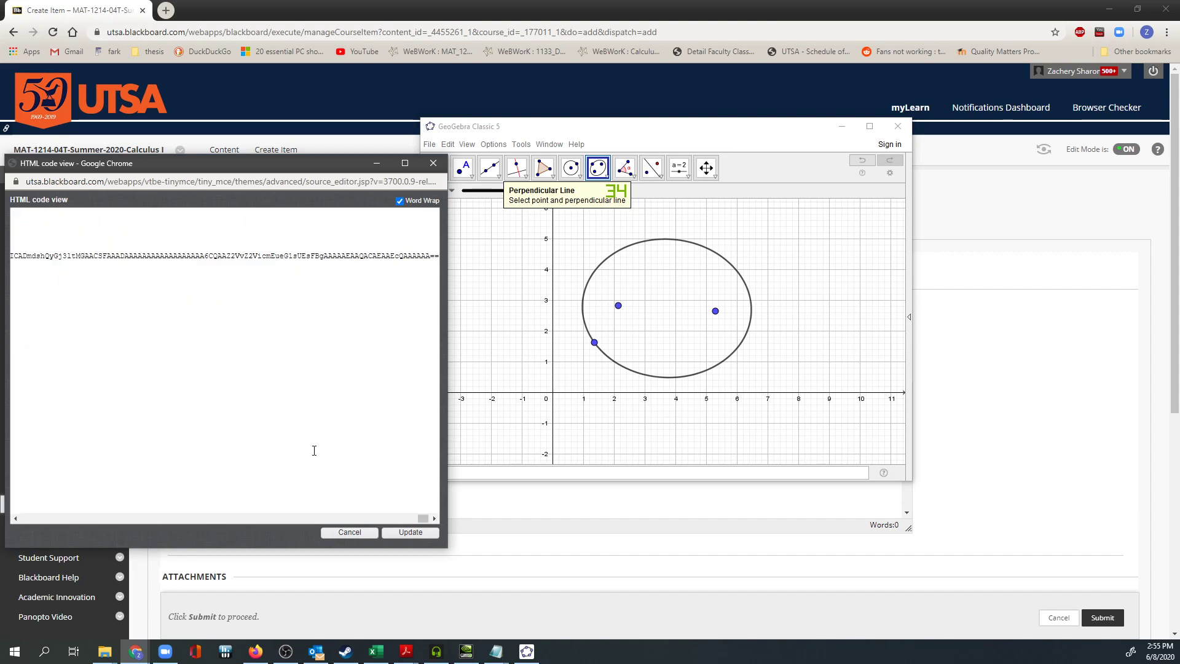
click(410, 532)
click(961, 390)
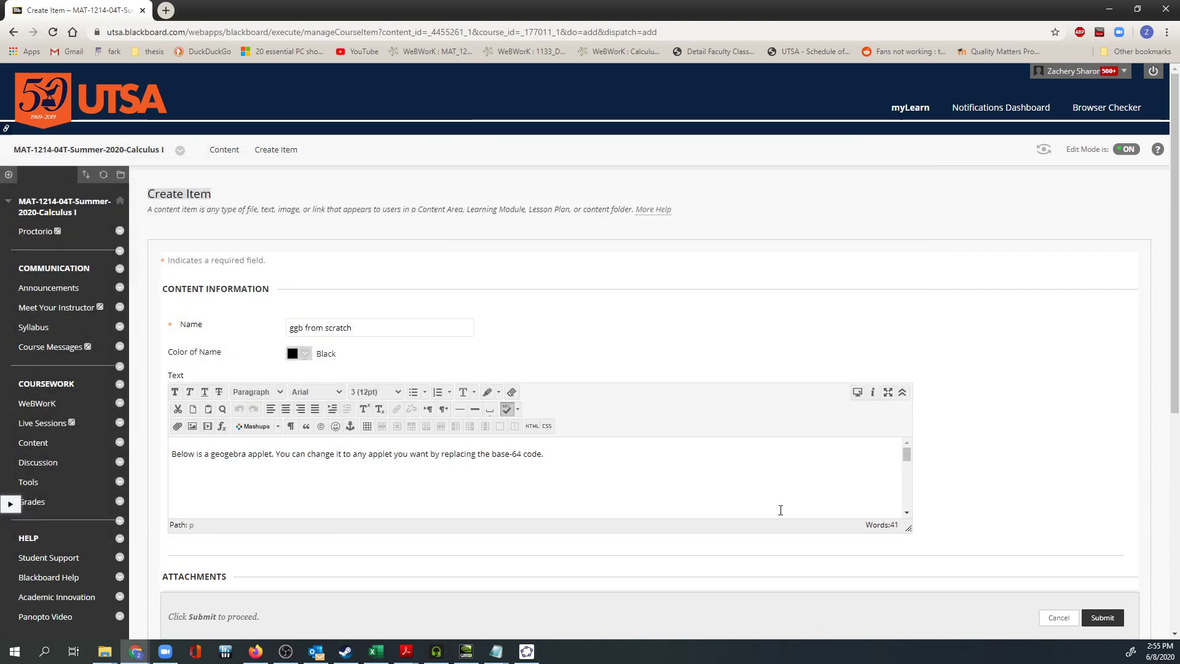
click(1103, 617)
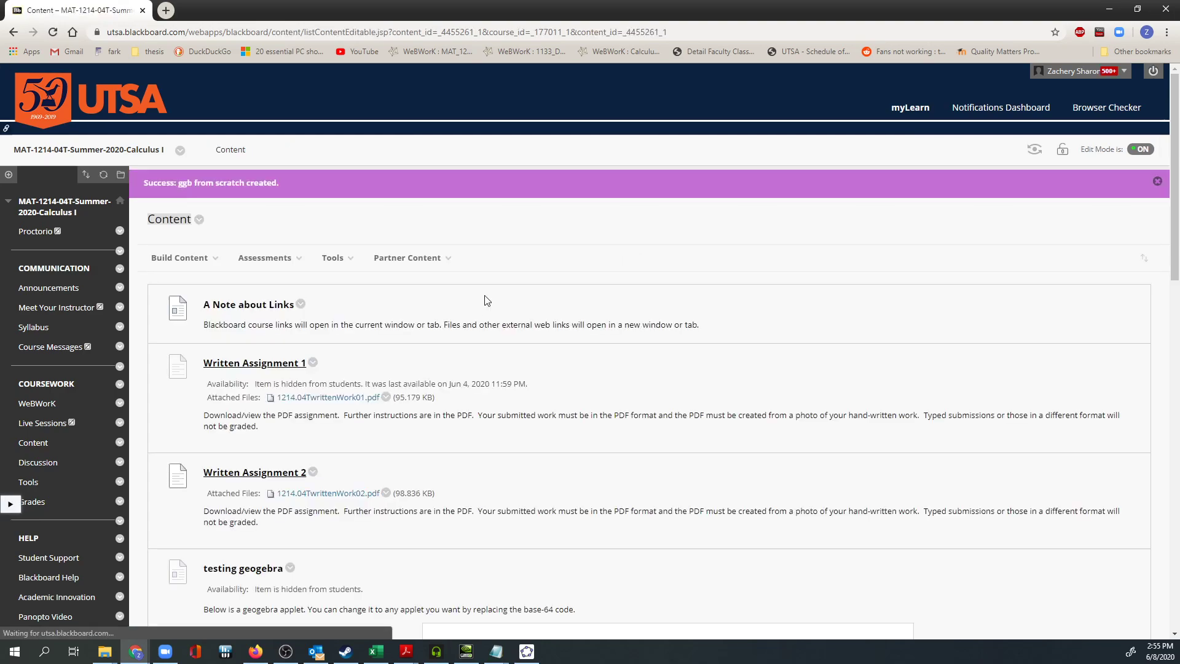
Review the three embedded applets on the Content page and compare the ellipse applet with the GeoGebra Classic 5 construction
scroll(488, 300, down, 15)
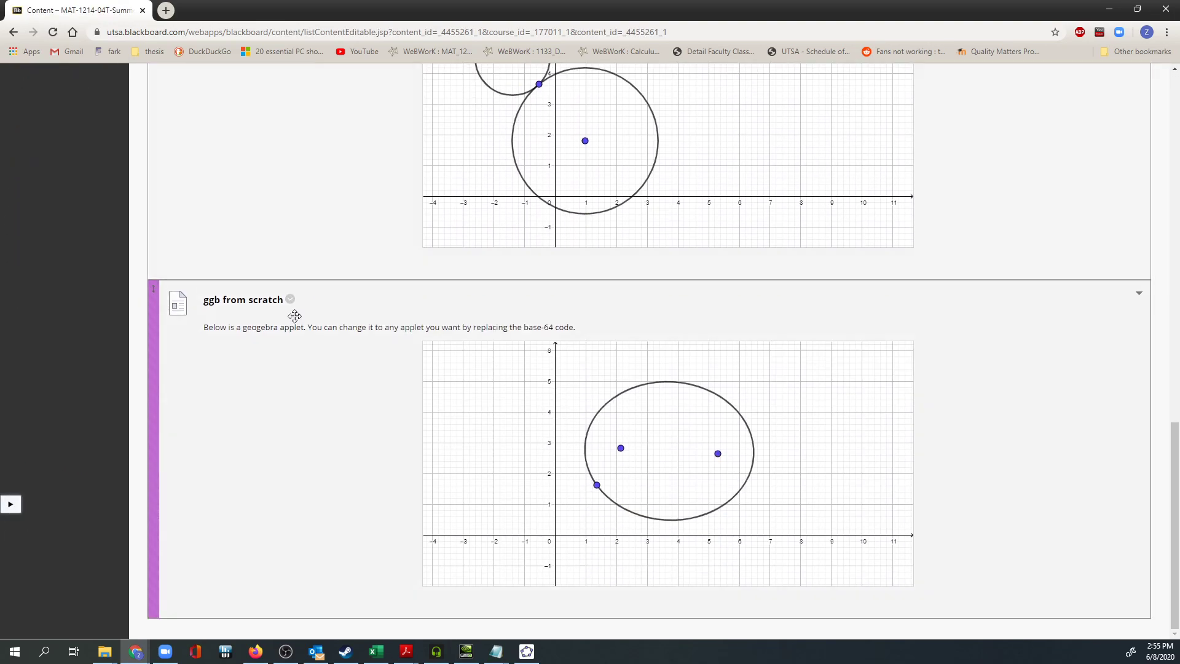
scroll(335, 311, up, 7)
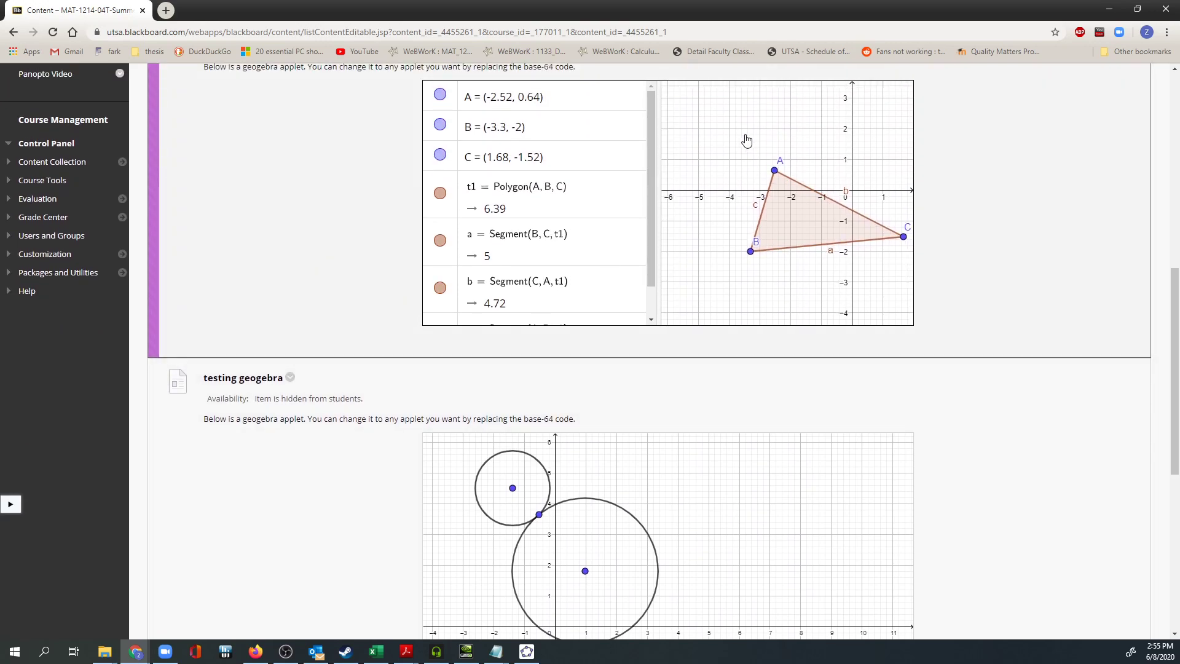
scroll(724, 363, down, 5)
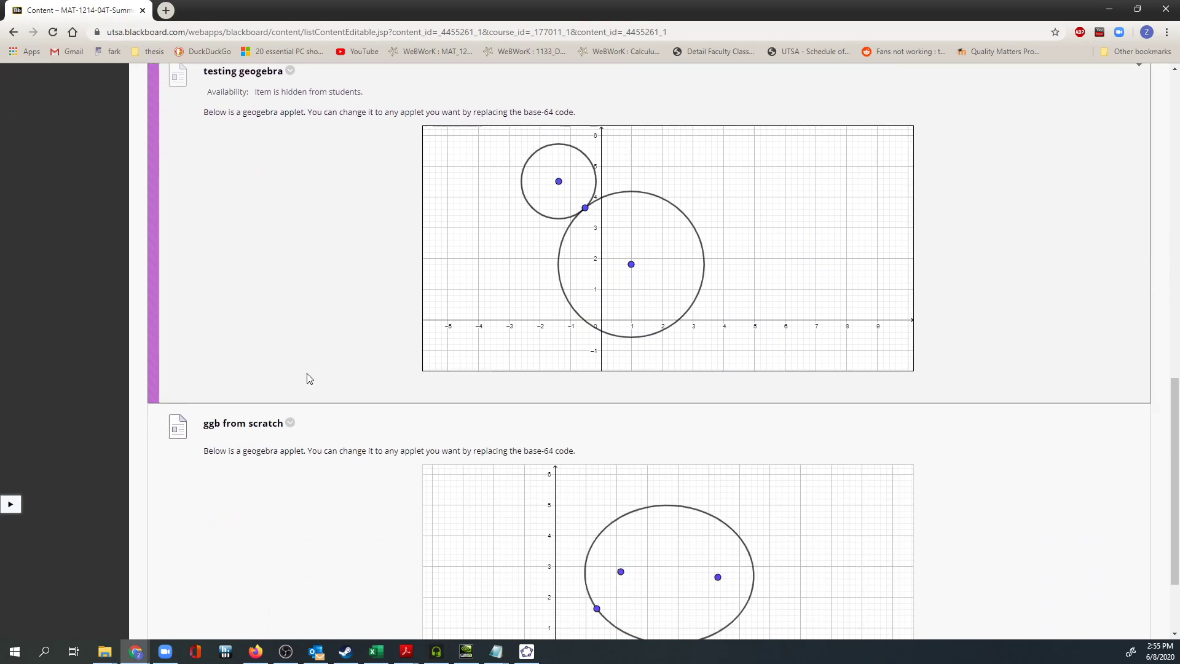
scroll(301, 381, down, 3)
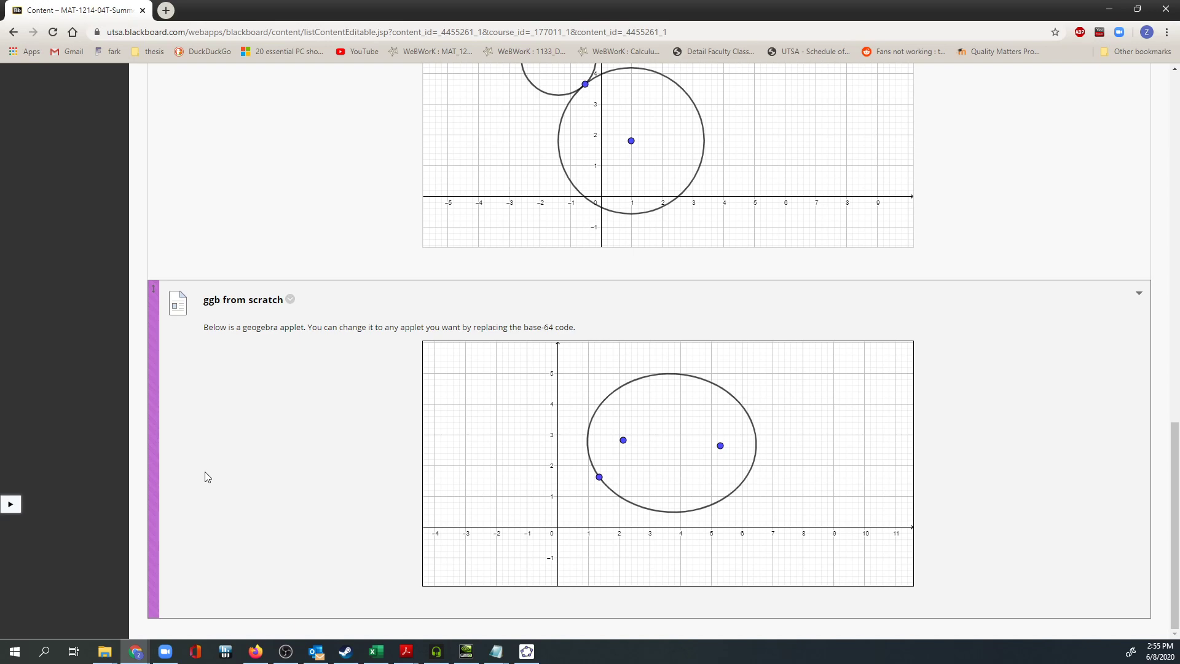
click(527, 651)
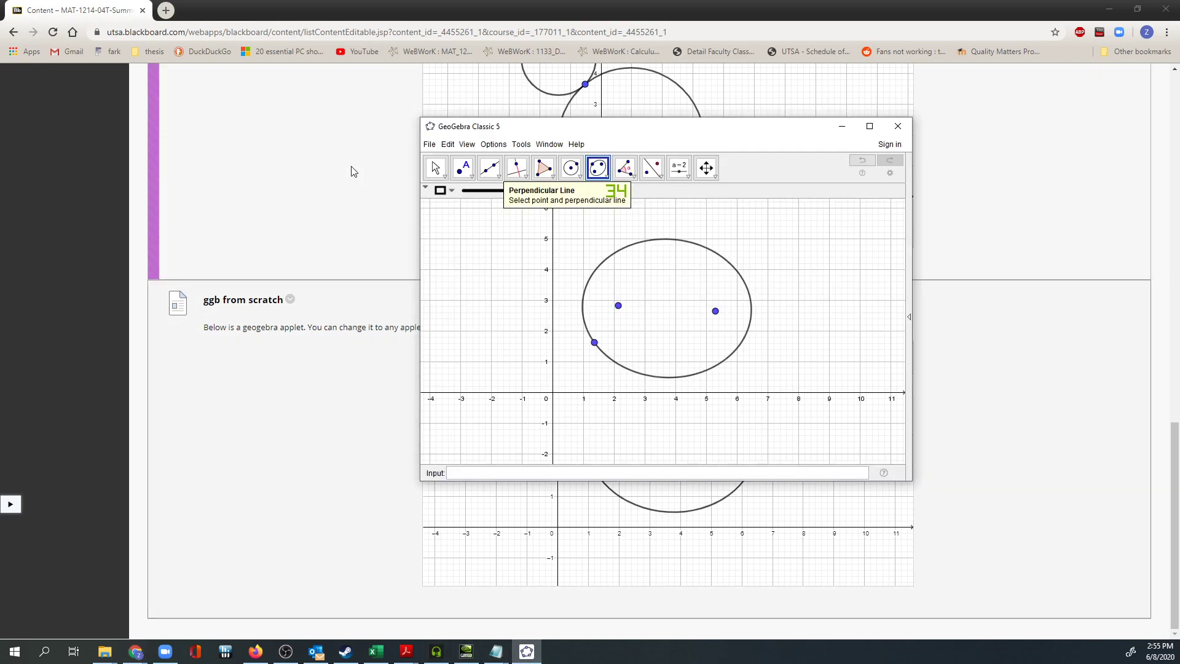
drag(606, 126, 297, 197)
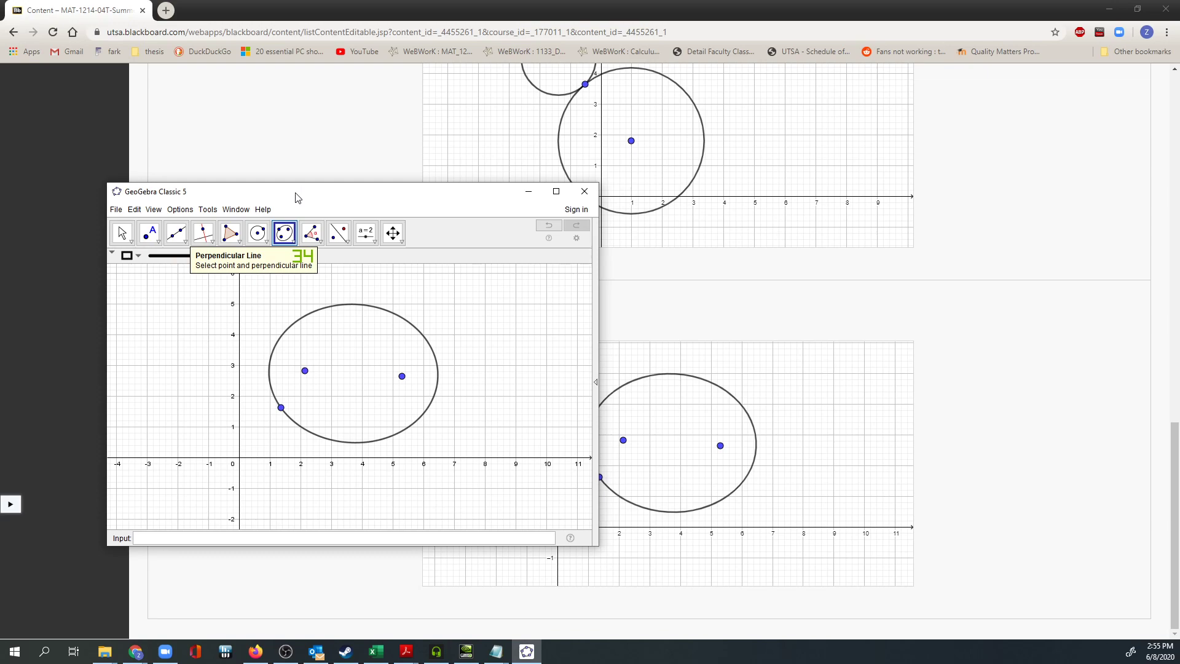
click(264, 168)
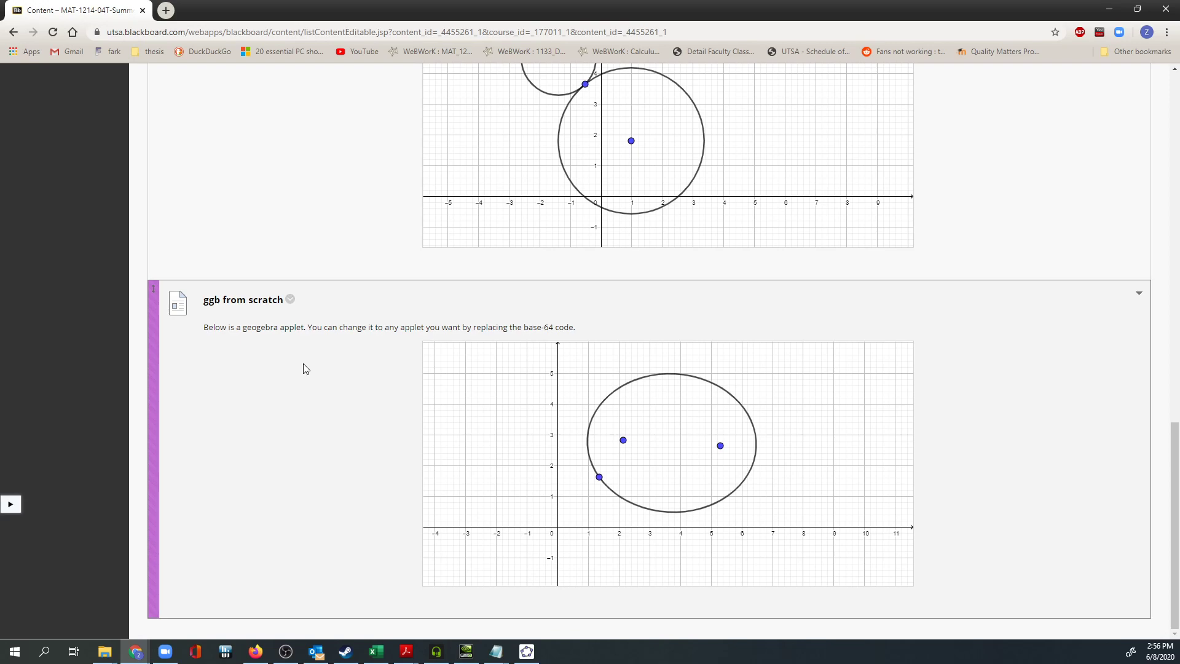
scroll(298, 361, up, 3)
scroll(295, 345, down, 3)
Open Chrome's developer tools and inspect the ggb from scratch content item in the page markup
key(F12)
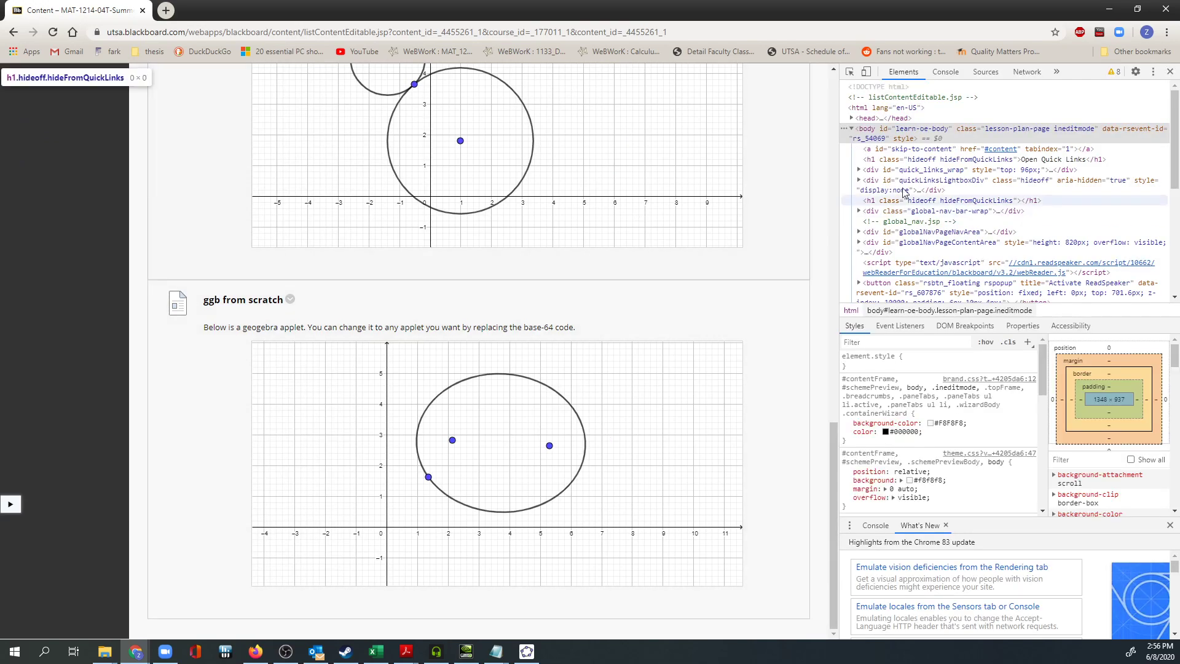
scroll(933, 206, down, 5)
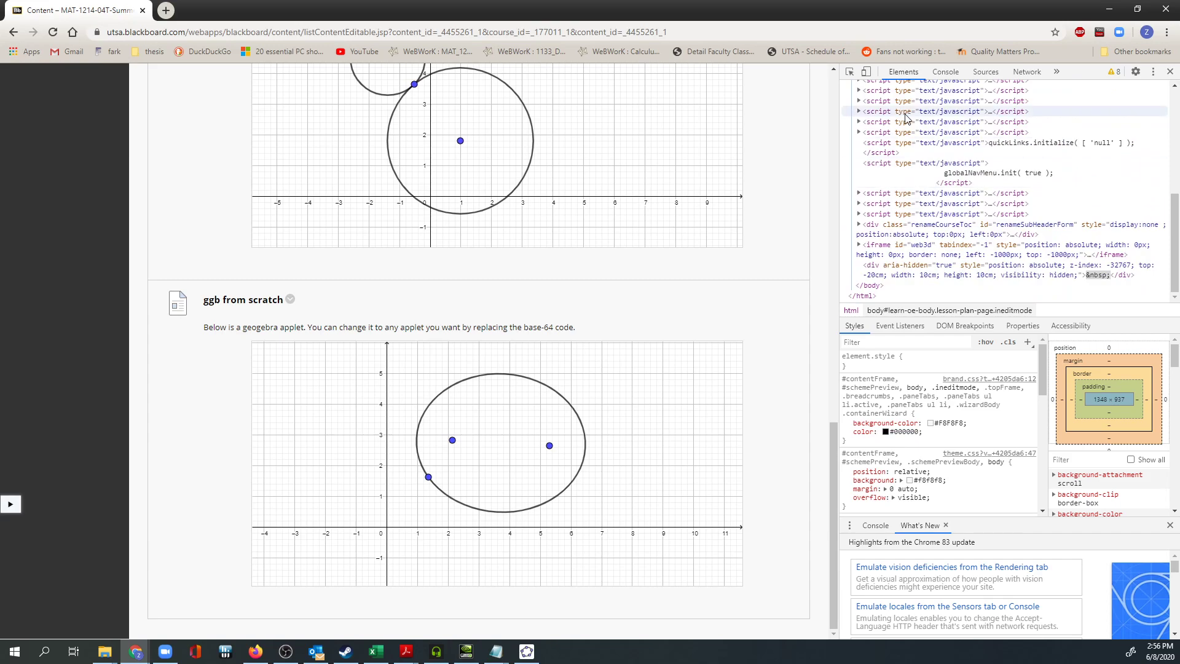
scroll(926, 191, up, 5)
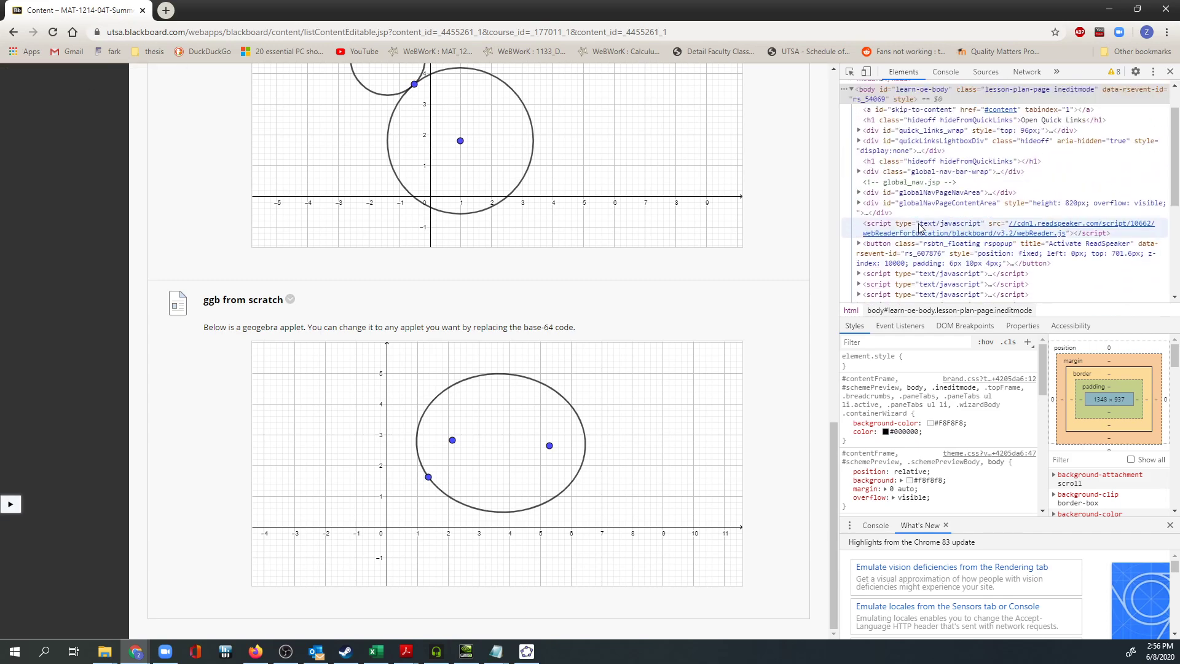
scroll(916, 286, down, 2)
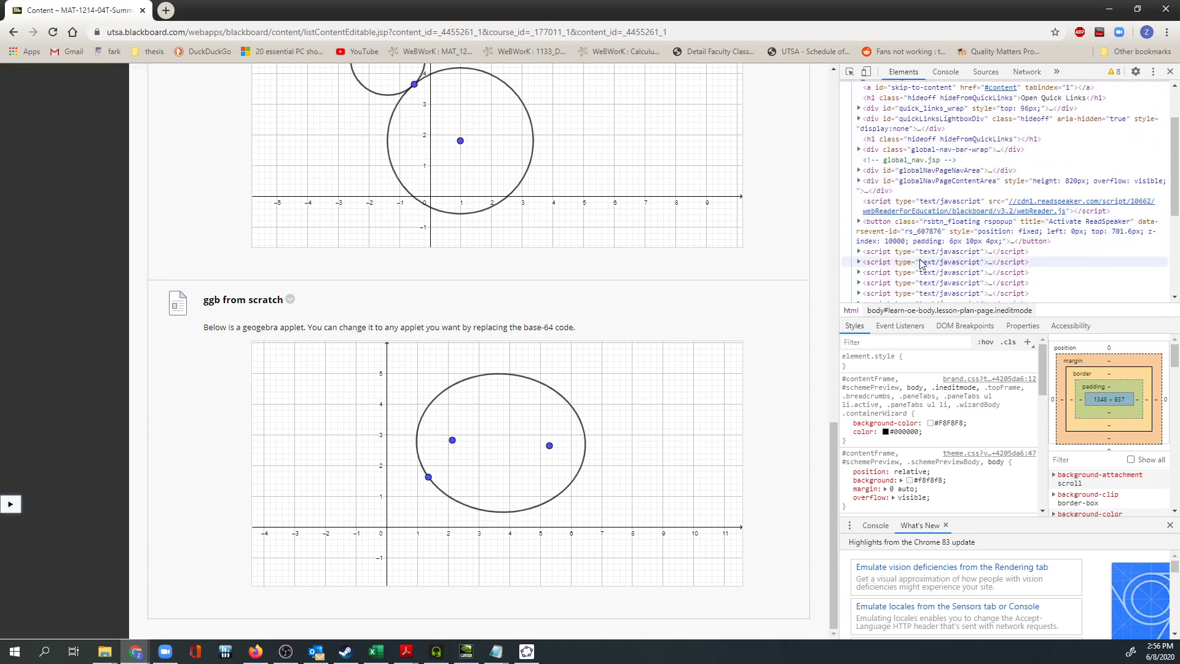
scroll(917, 234, down, 4)
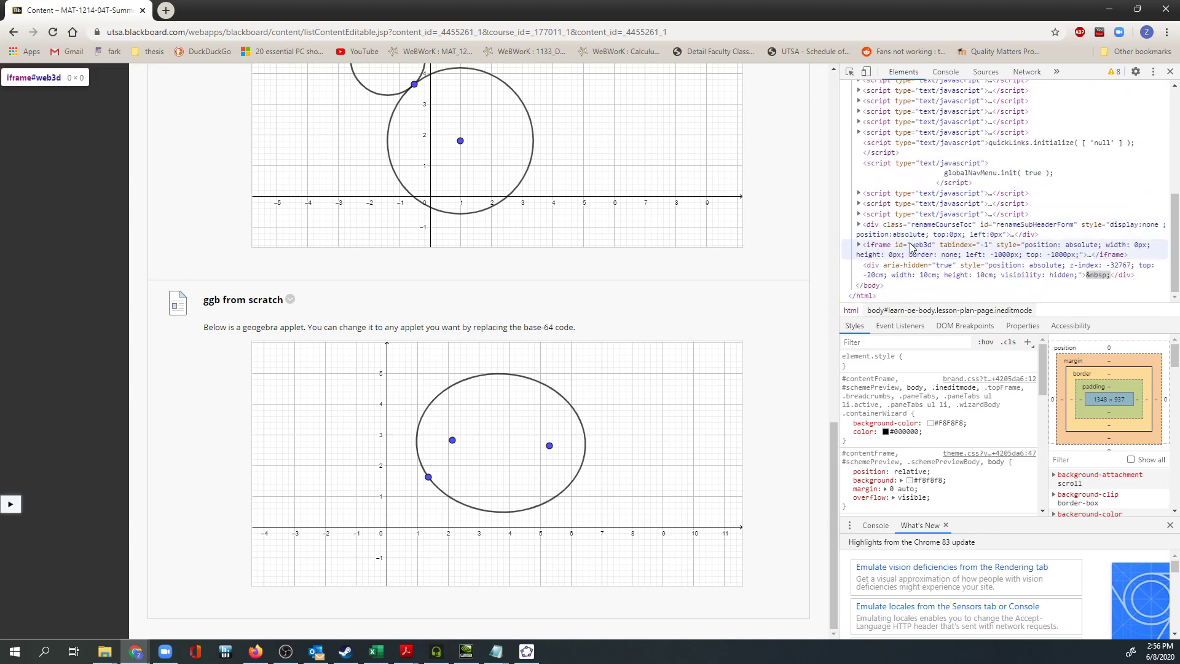
scroll(898, 154, up, 10)
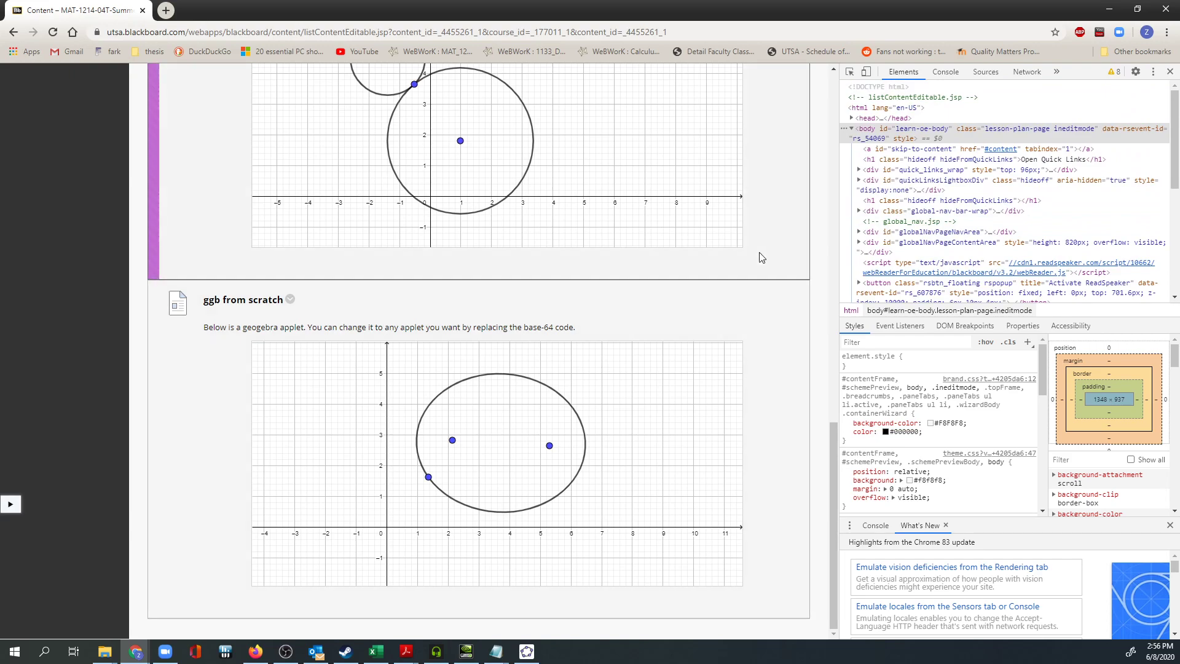
right_click(628, 400)
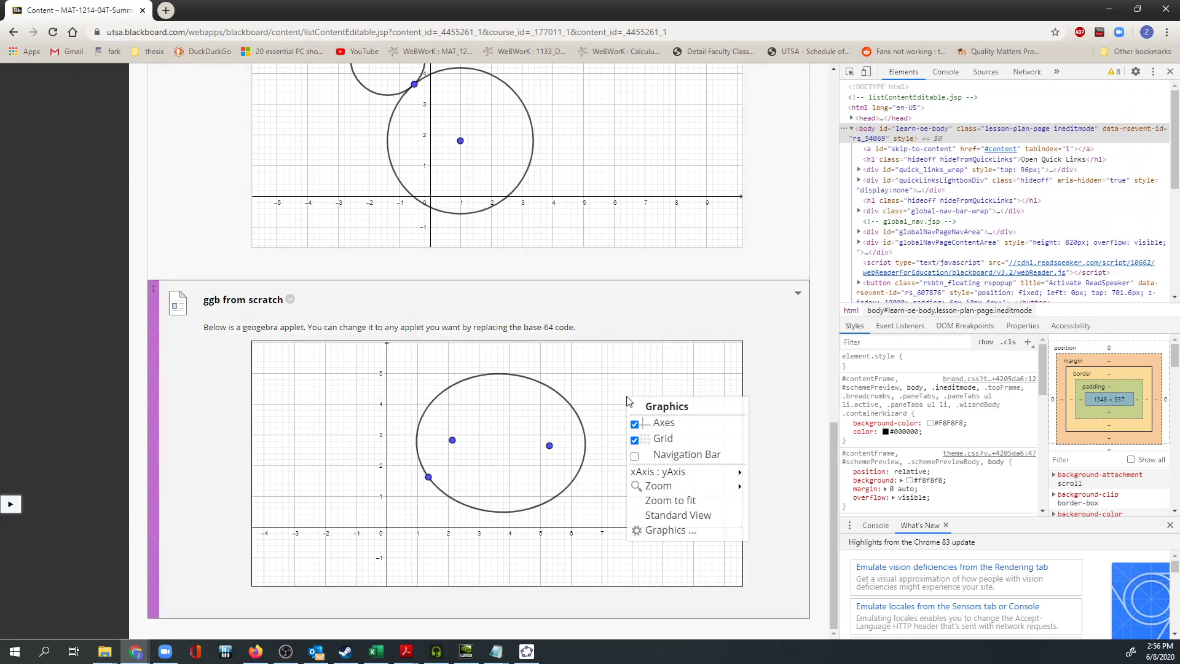
right_click(621, 319)
click(655, 507)
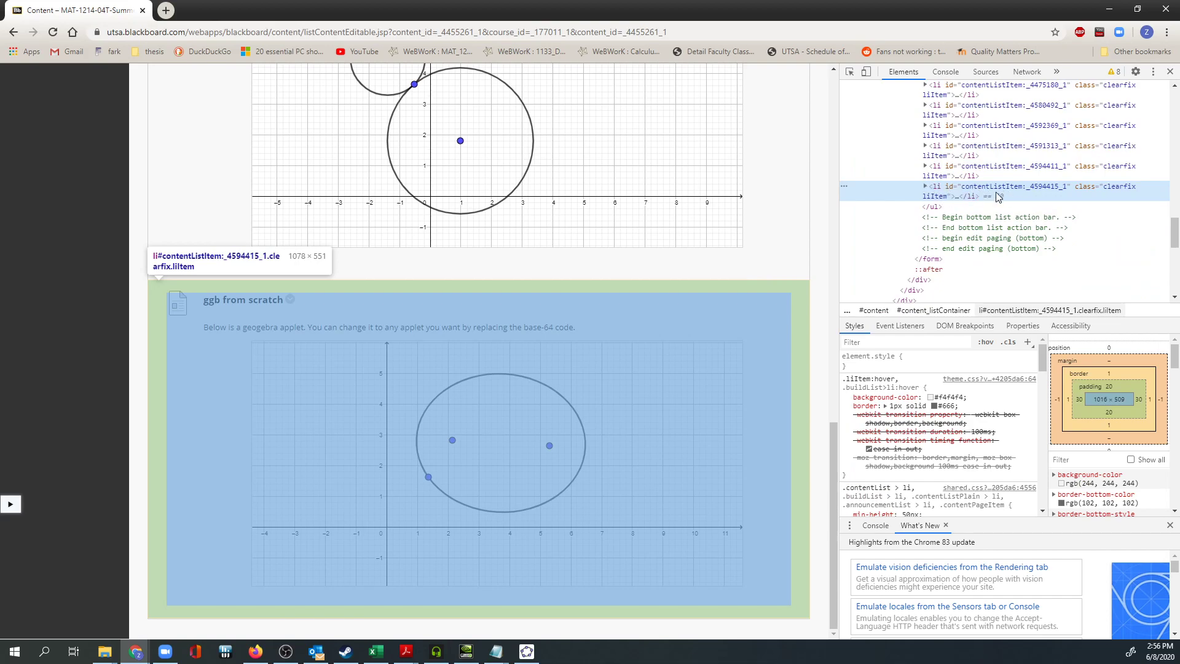
Expand the item's markup through the details, center and ggb-element3 elements down to the article element holding the applet's base-64 string
click(925, 187)
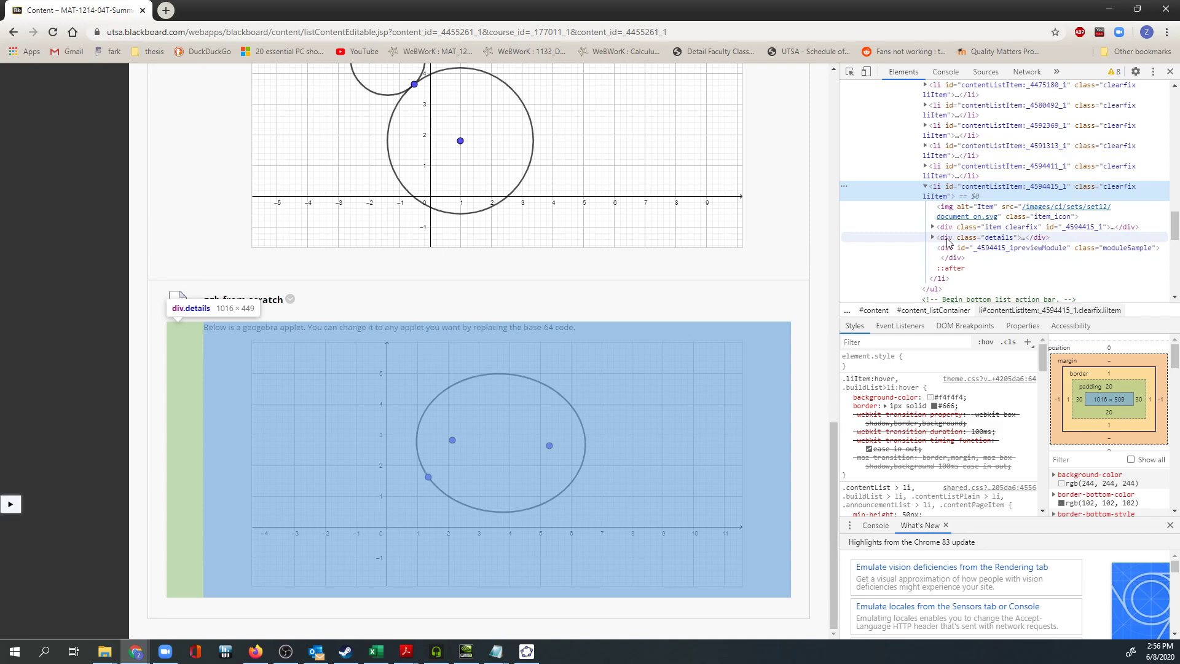
click(933, 237)
scroll(950, 240, down, 2)
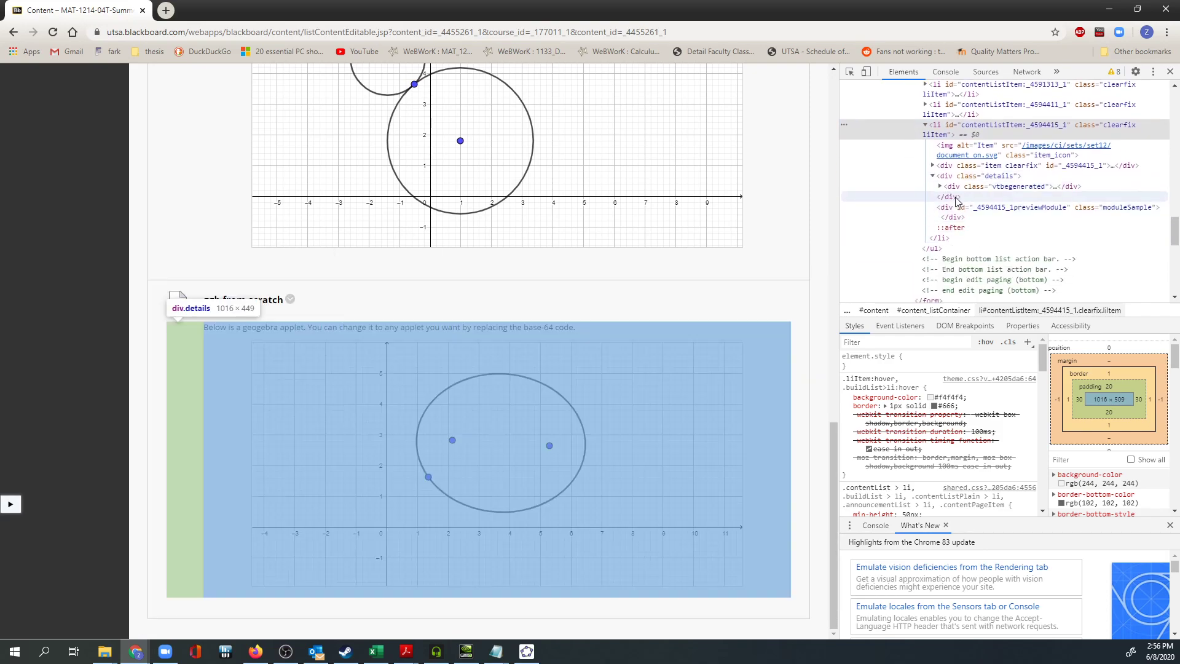
click(940, 186)
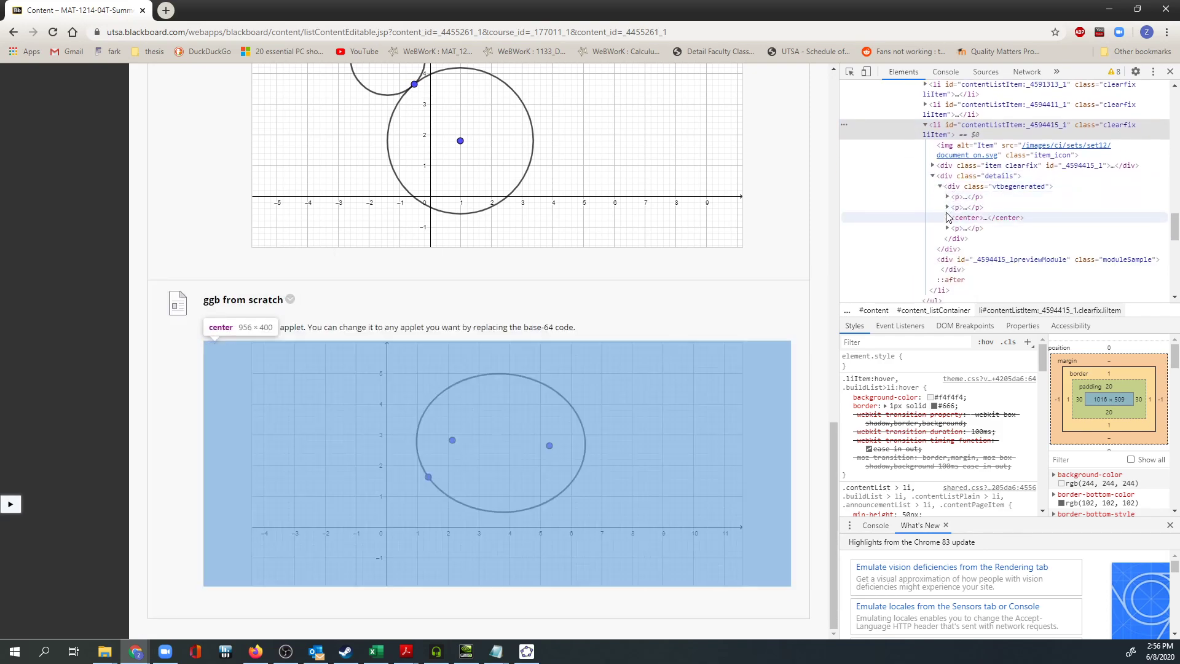
click(948, 218)
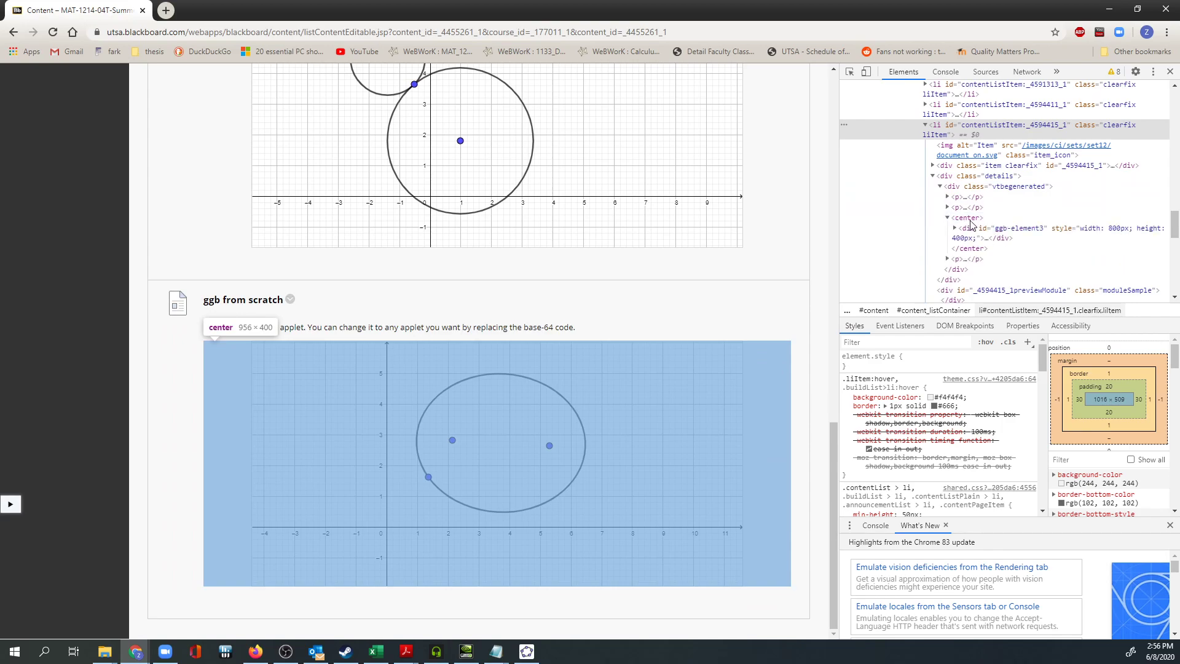
scroll(970, 224, down, 2)
click(956, 167)
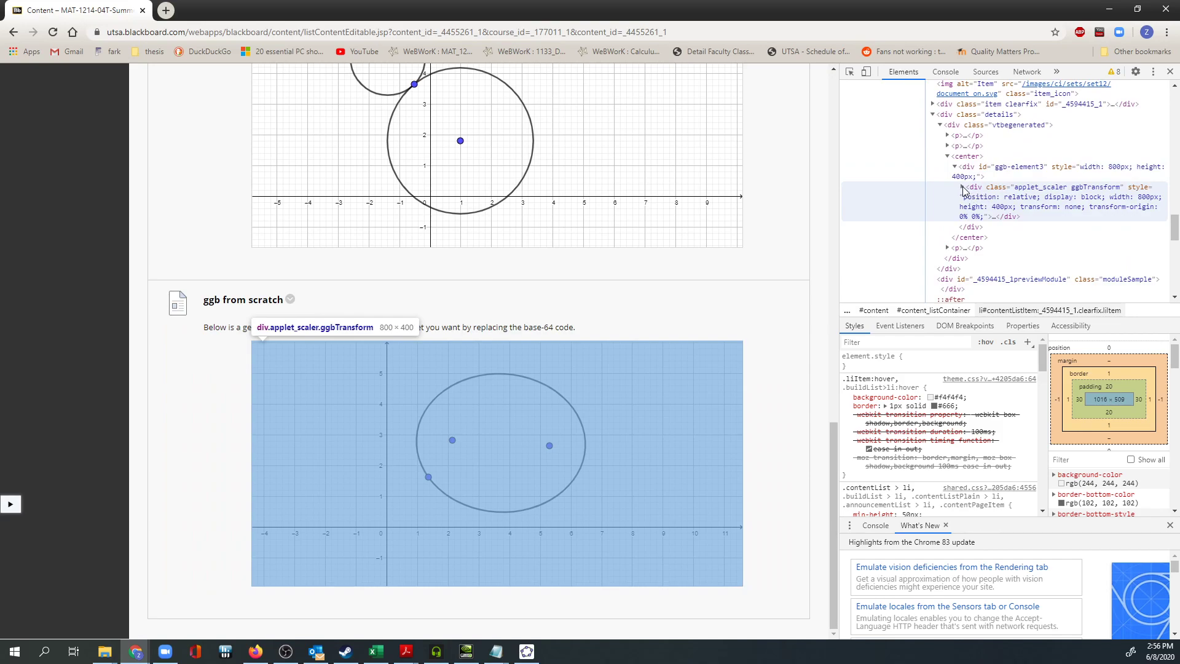
click(963, 187)
scroll(1001, 258, down, 3)
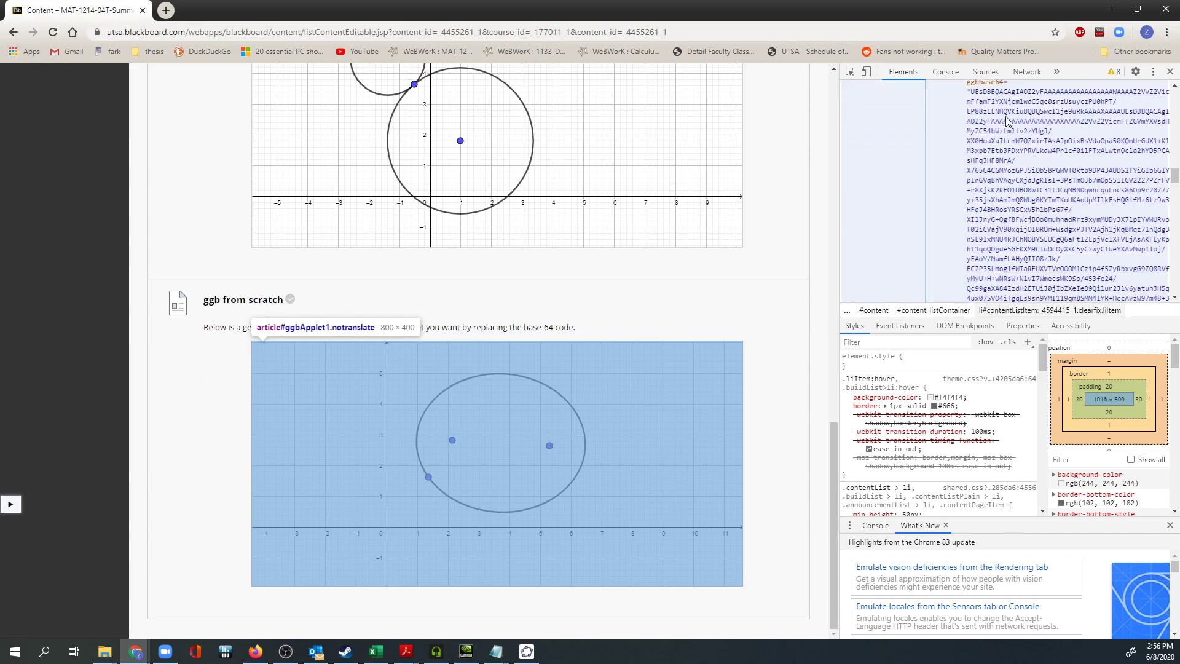
Copy the applet's article element from the page markup and paste it into a new Notepad document
scroll(1006, 126, up, 2)
click(990, 184)
right_click(990, 185)
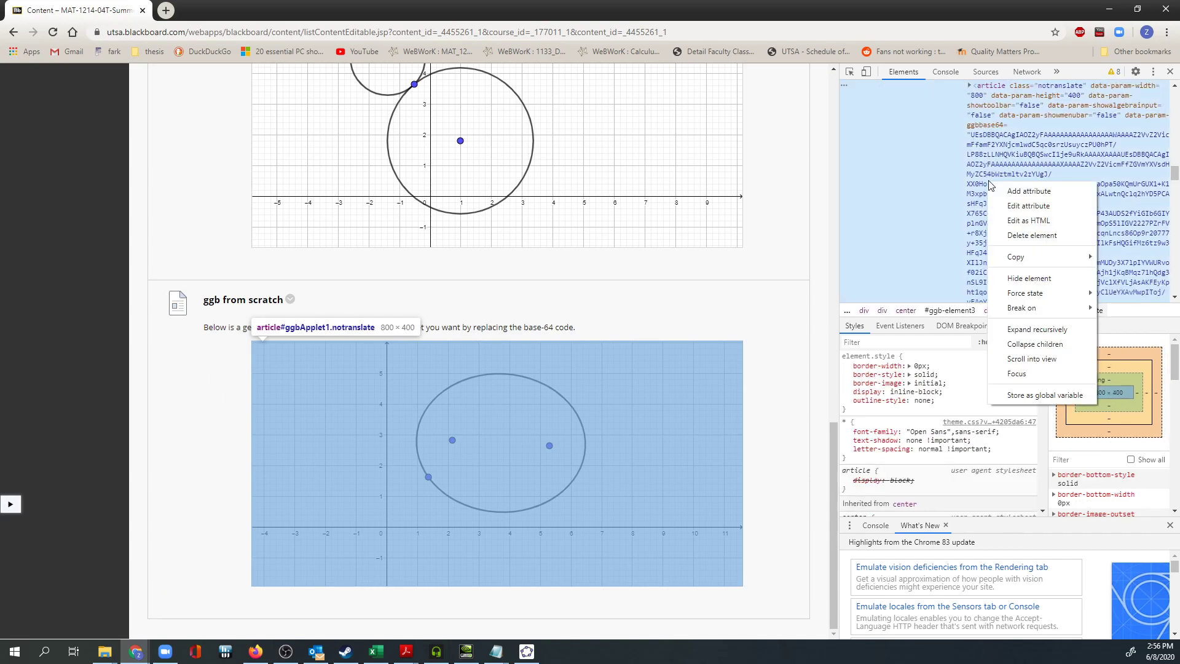
mouse_move(1015, 257)
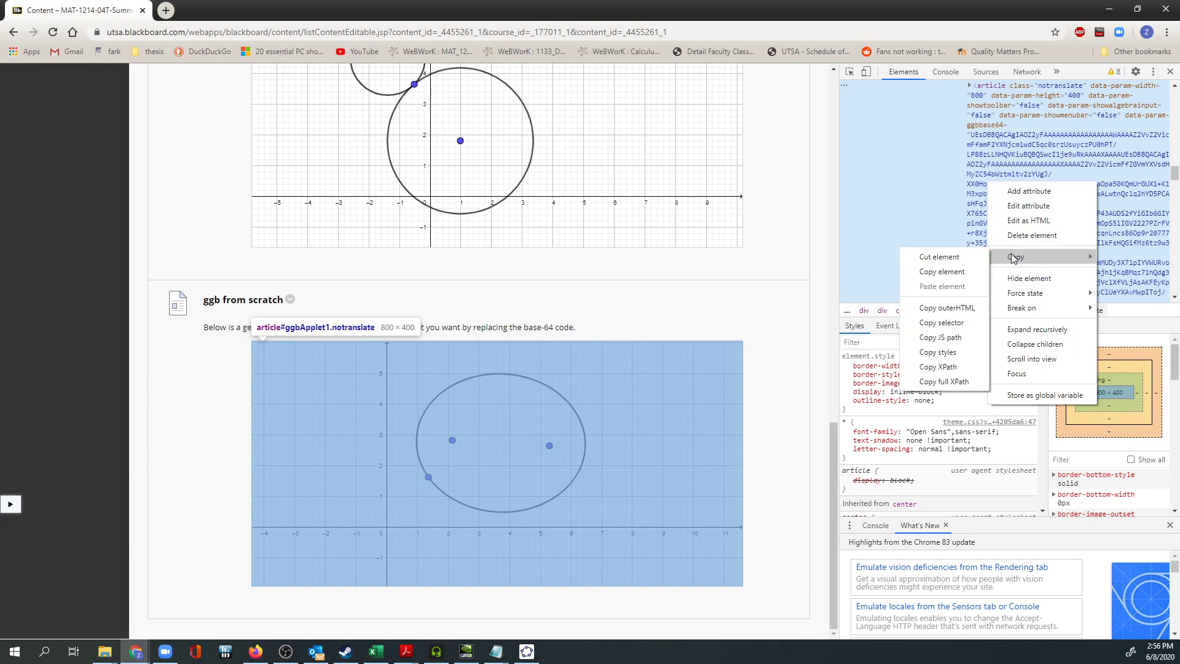
click(943, 271)
right_click(500, 650)
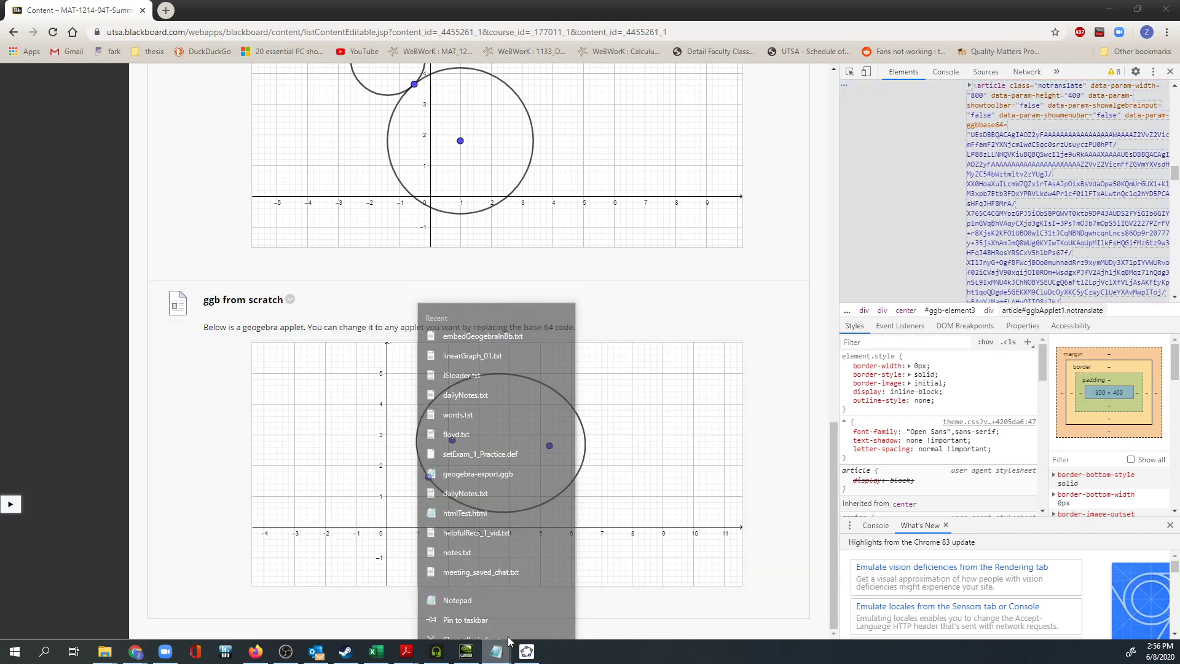
click(467, 609)
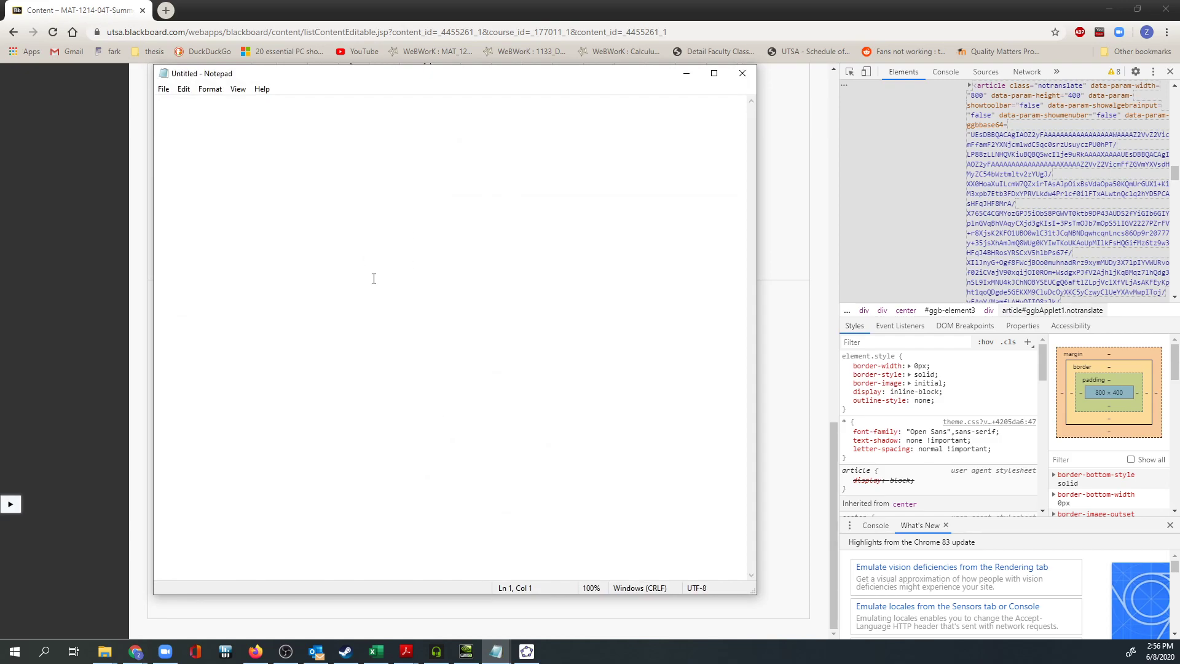
key(ctrl+v)
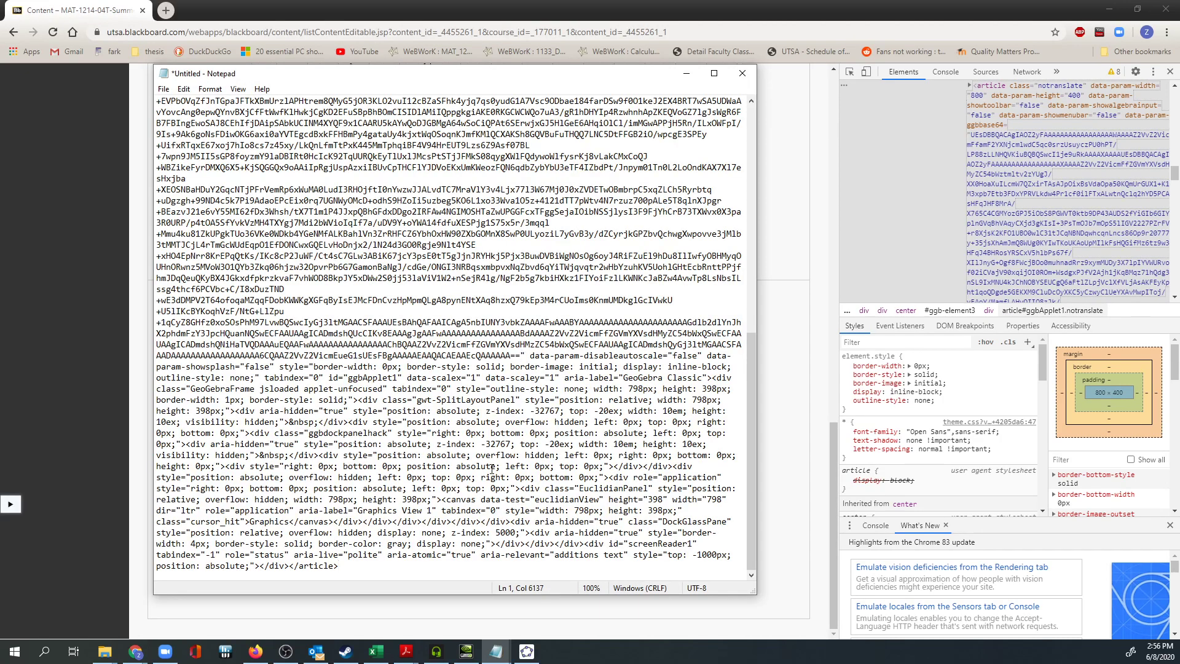
Delete all the markup that follows the base-64 string, from its closing quote through the closing article tag
key(shift+Down)
key(shift+Down)
key(shift+Down)
key(shift+Down)
key(shift+Down)
key(shift+Down)
key(shift+Down)
key(shift+Down)
key(shift+Down)
key(shift+Down)
key(shift+Down)
key(shift+Down)
key(shift+Down)
key(shift+Down)
key(shift+Down)
key(shift+Down)
key(shift+Down)
key(shift+Down)
key(shift+Down)
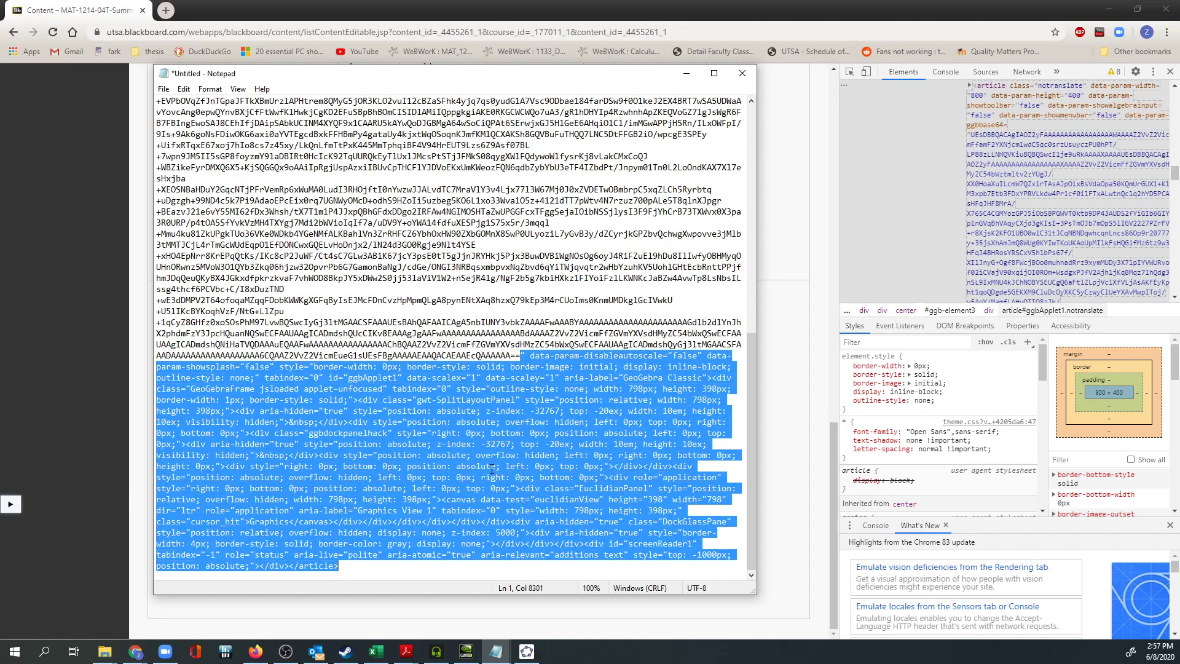
key(BackSpace)
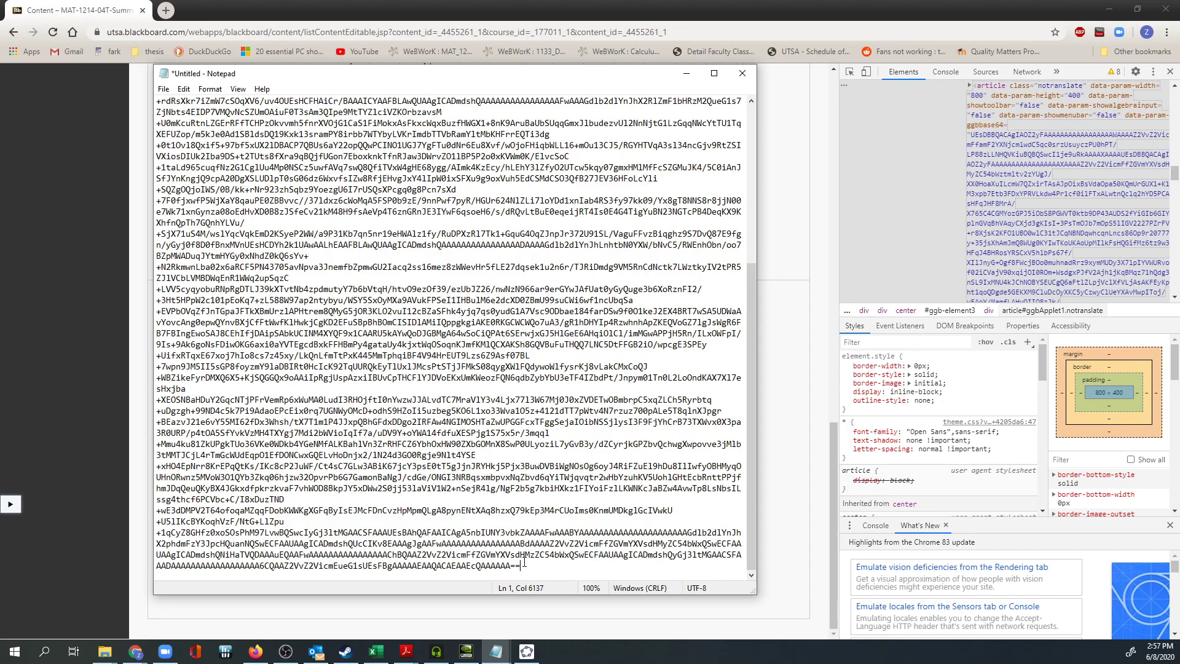
Delete the article markup before the base-64 string, including the ggbbase64 attribute name and opening quote, and check the remaining text
key(shift+Up)
key(shift+Up)
key(shift+Up)
key(shift+Up)
key(shift+Up)
key(shift+Up)
key(shift+Up)
key(shift+Up)
key(shift+Up)
key(shift+Up)
key(shift+Up)
key(shift+Up)
key(shift+Up)
key(shift+Up)
key(shift+Up)
key(shift+Up)
key(shift+Up)
key(shift+Up)
key(shift+Up)
key(shift+Up)
scroll(285, 268, up, 7)
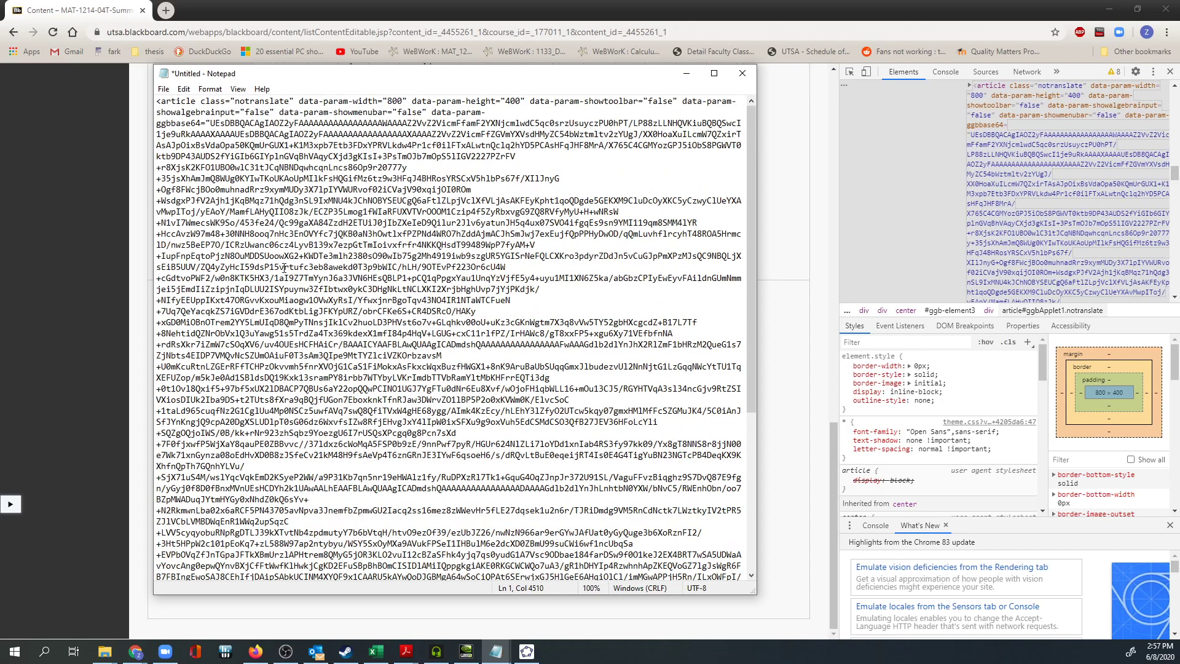
drag(306, 123, 446, 245)
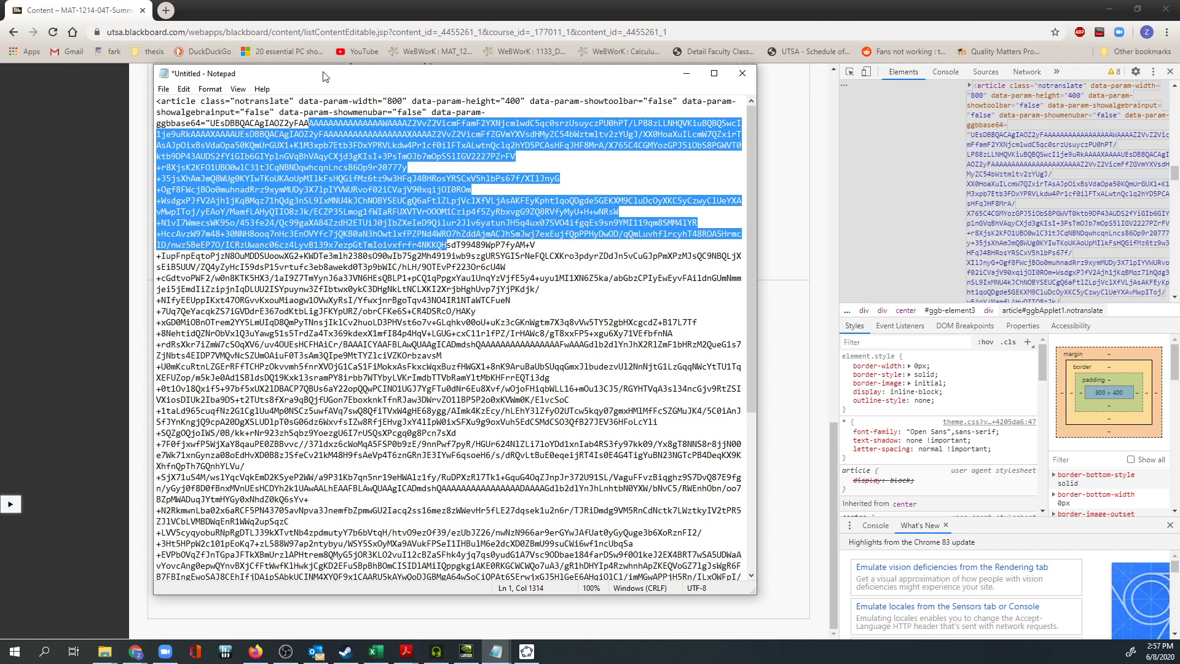
click(207, 123)
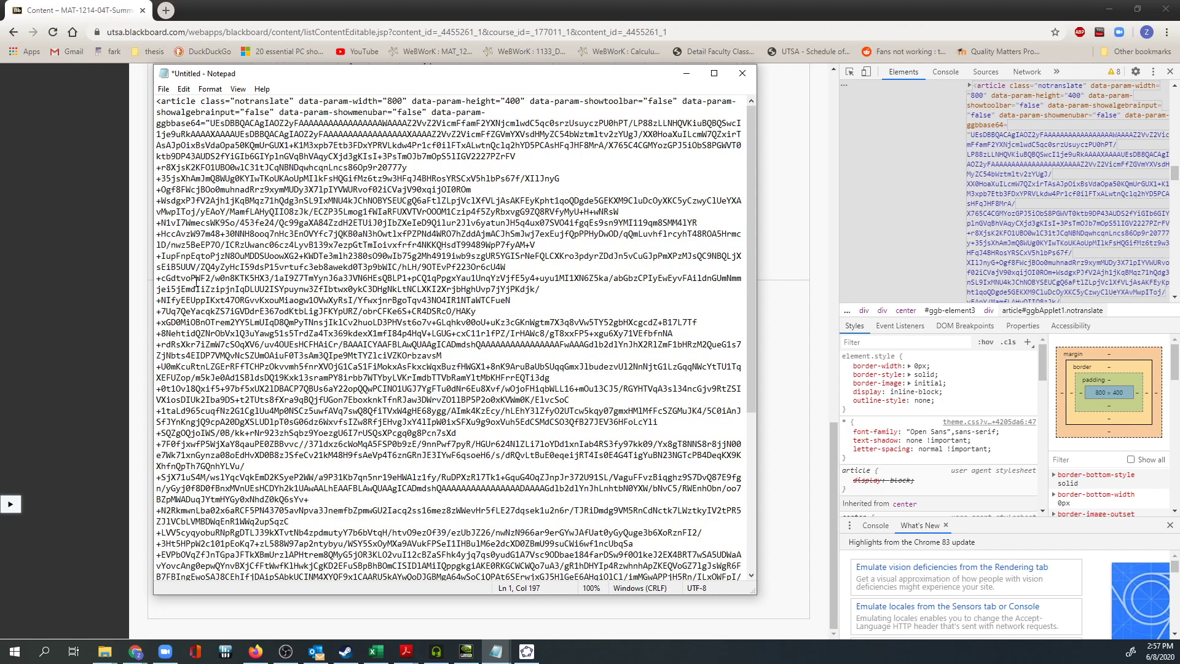
key(shift+Up)
key(shift+Up)
key(shift+Left)
key(shift+Left)
key(shift+Left)
key(shift+Left)
key(shift+Left)
key(shift+Left)
key(shift+Left)
key(shift+Left)
key(shift+Left)
key(shift+Left)
key(Delete)
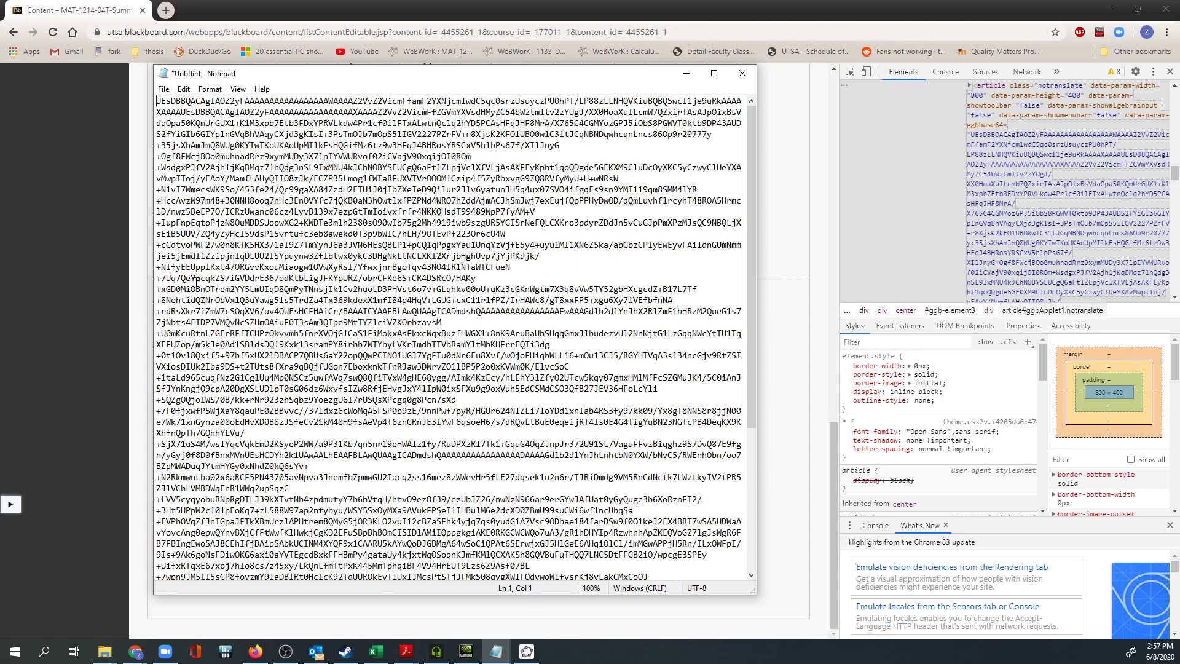
scroll(468, 276, down, 7)
scroll(467, 277, up, 7)
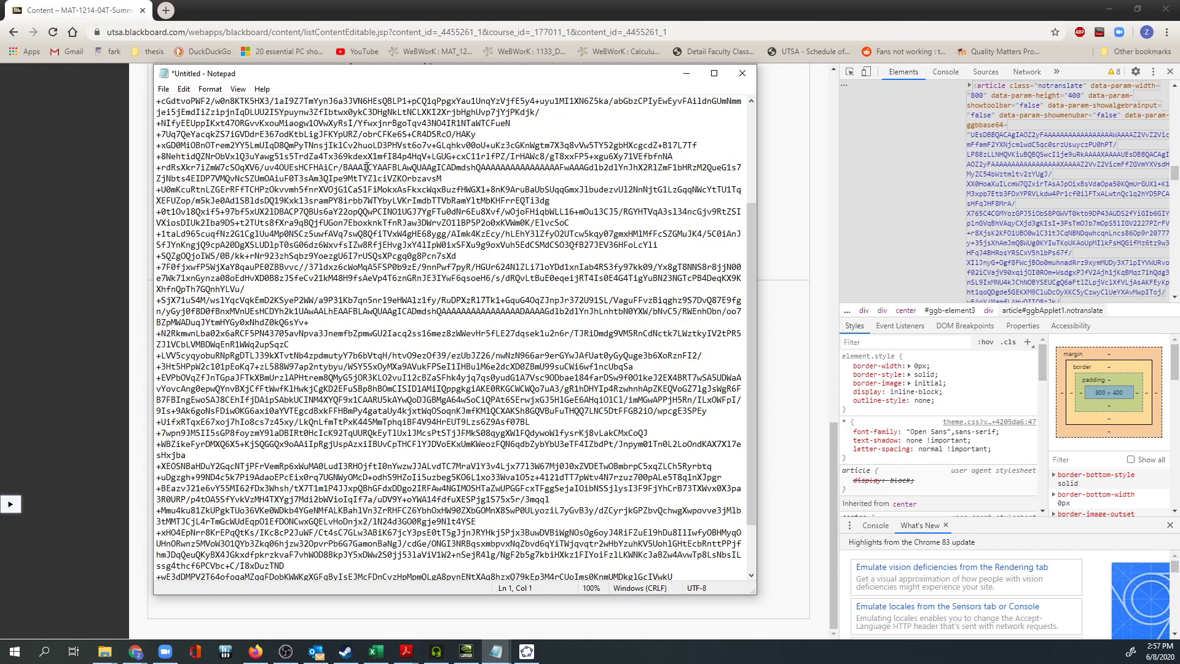
Return to the embedded ellipse applet in Chrome and switch to the GeoGebra Classic 5 window
drag(438, 75, 533, 78)
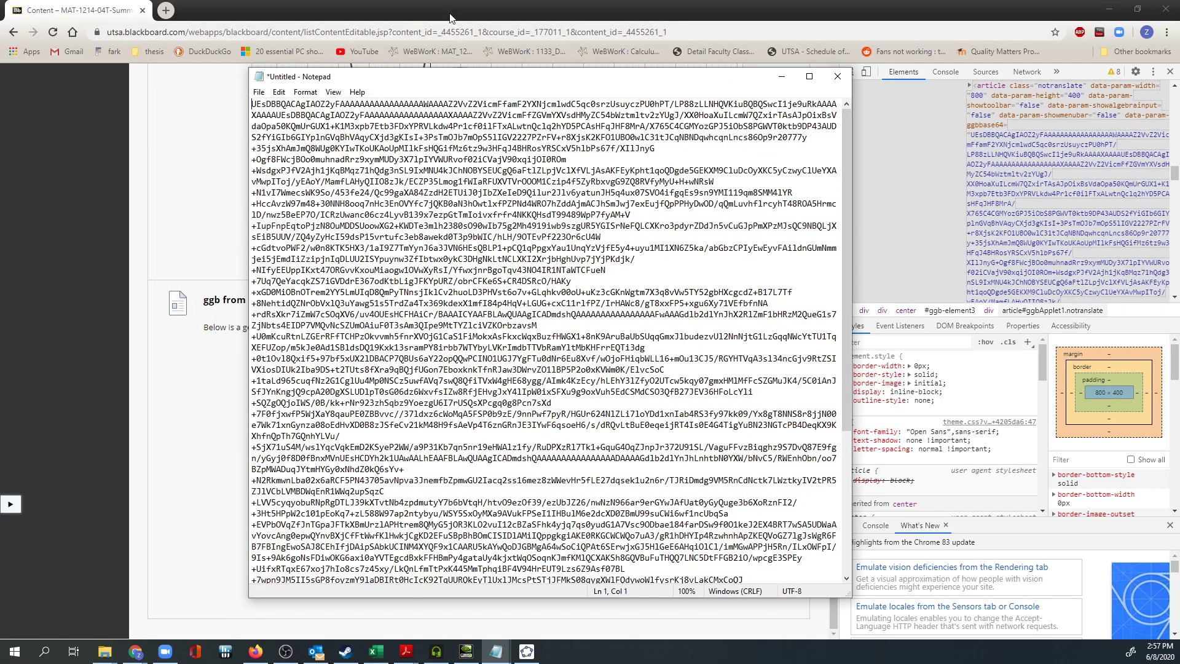
click(450, 18)
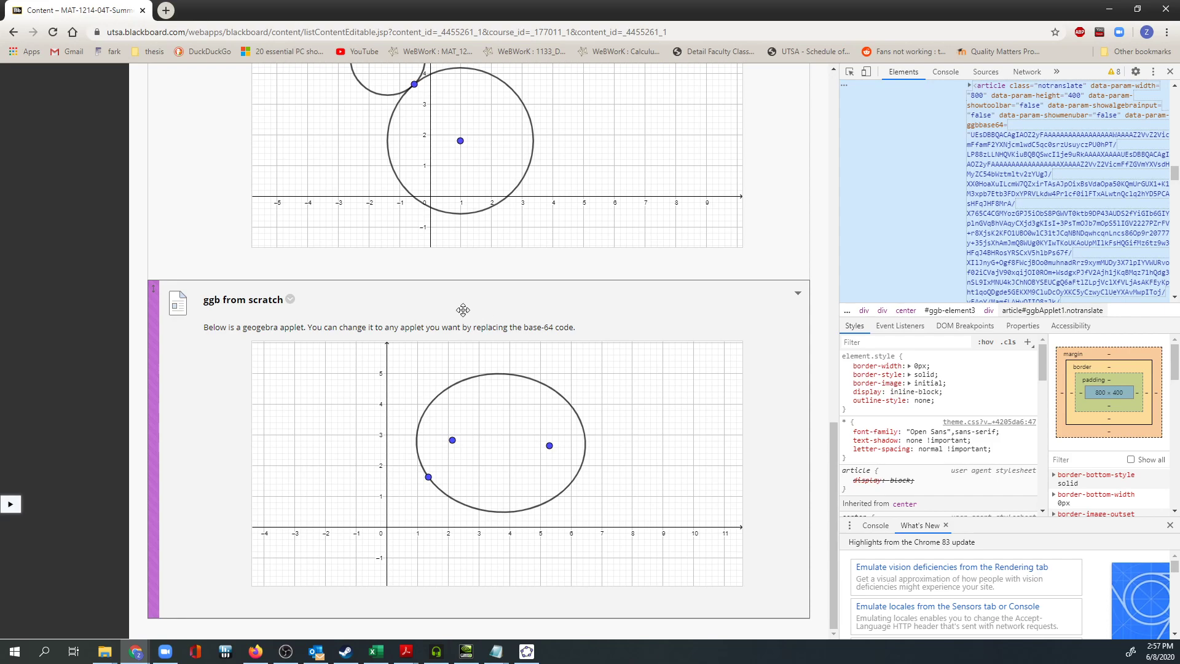
click(517, 641)
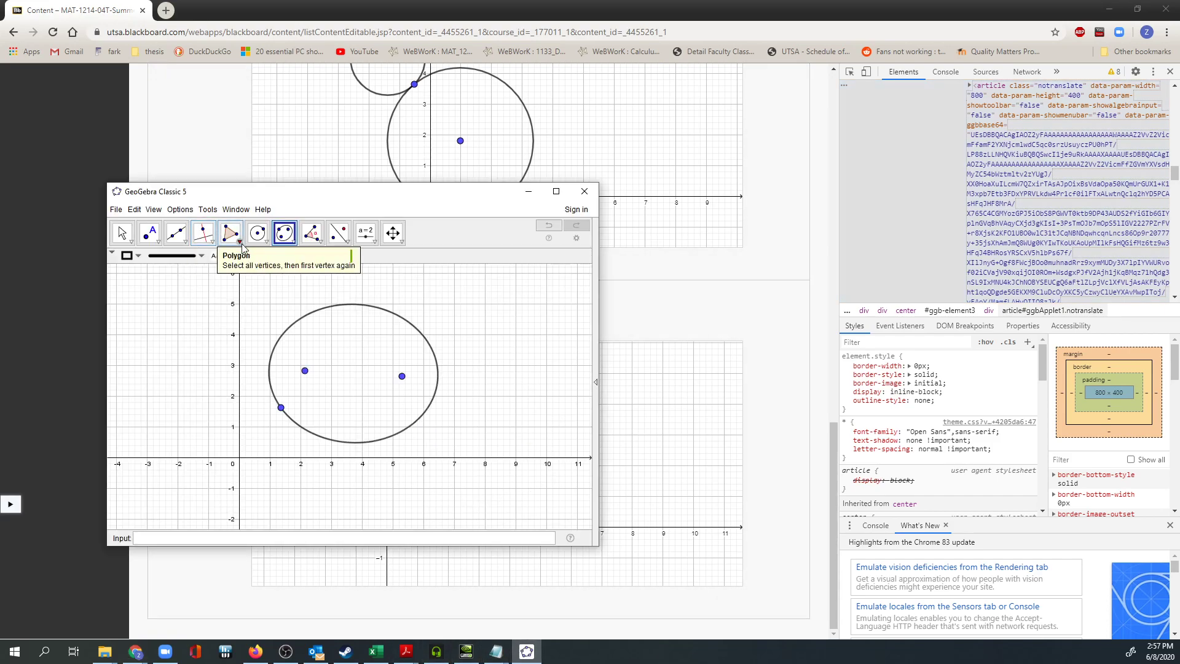